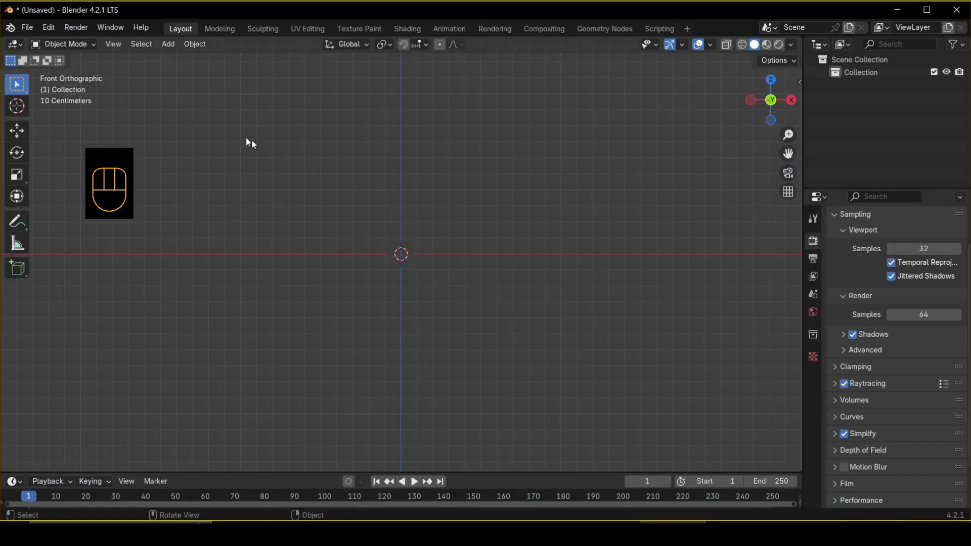
Check in the preferences' extensions that Extra Curve Objects is installed, then close the preferences.
{"action": "left_click", "coordinate": [46, 32]}
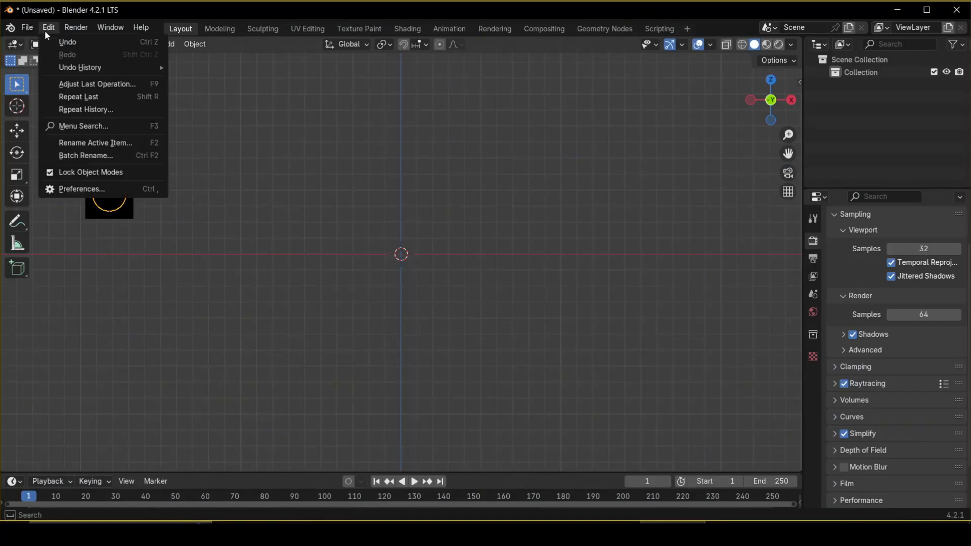
{"action": "left_click", "coordinate": [72, 190]}
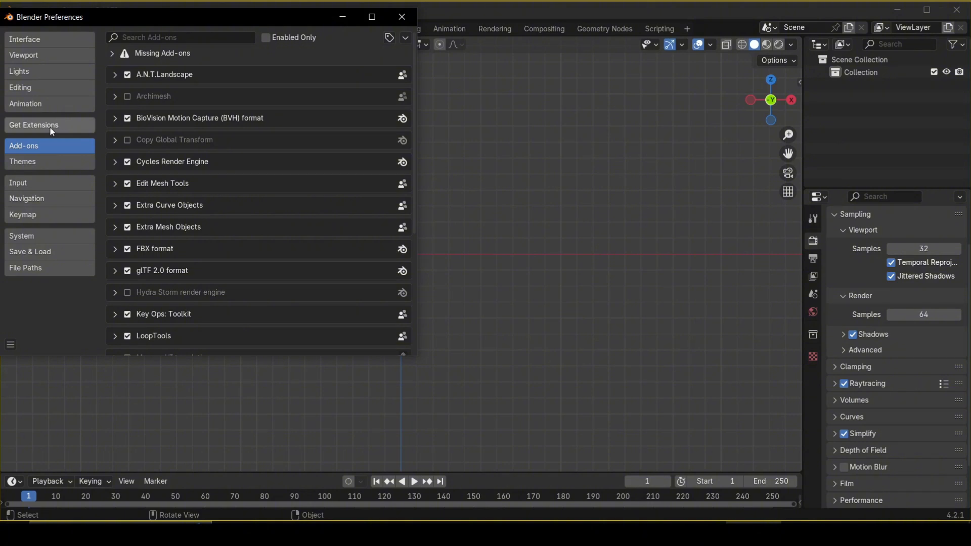
{"action": "left_click", "coordinate": [50, 127]}
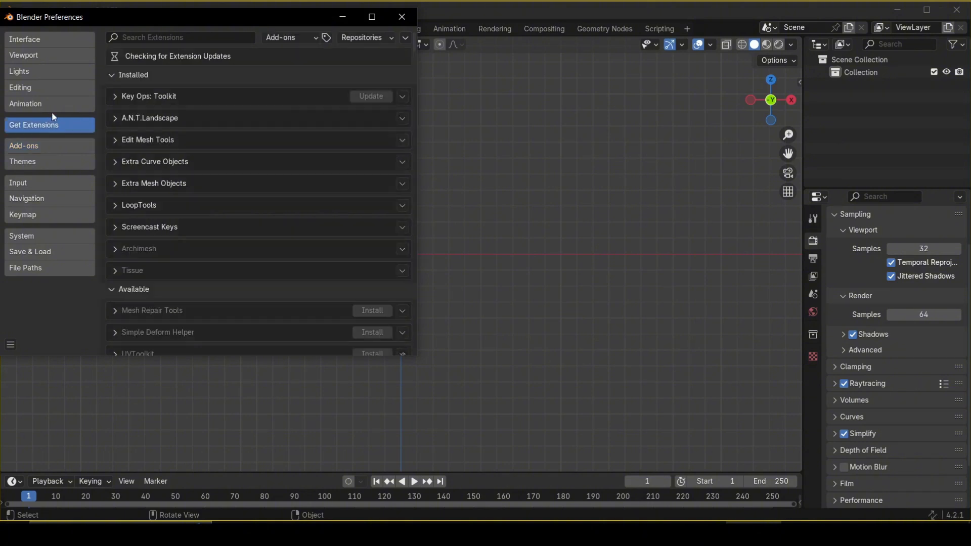
{"action": "left_click", "coordinate": [116, 161]}
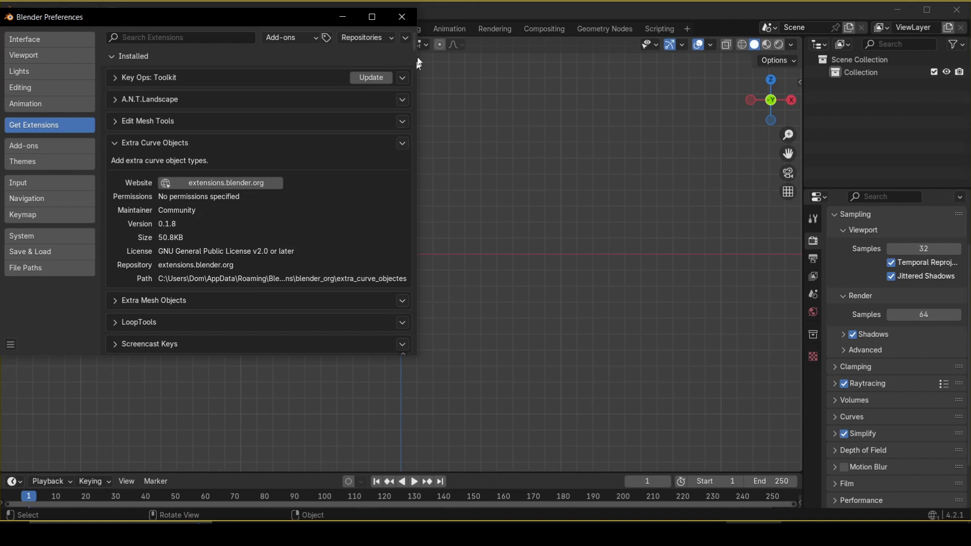
{"action": "left_click", "coordinate": [401, 20]}
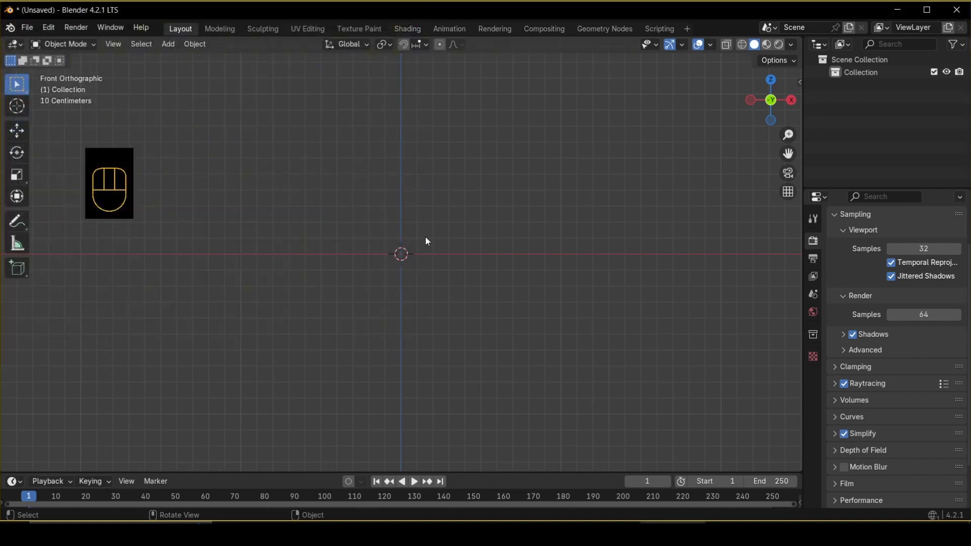
Add a Spheric curve spiral to the scene.
{"action": "key", "text": "shift+a"}
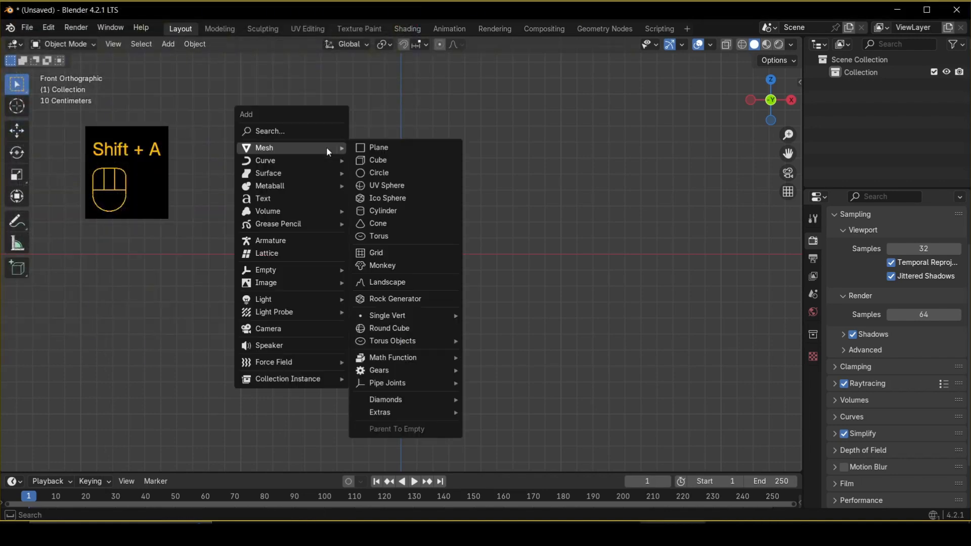
{"action": "mouse_move", "coordinate": [318, 166]}
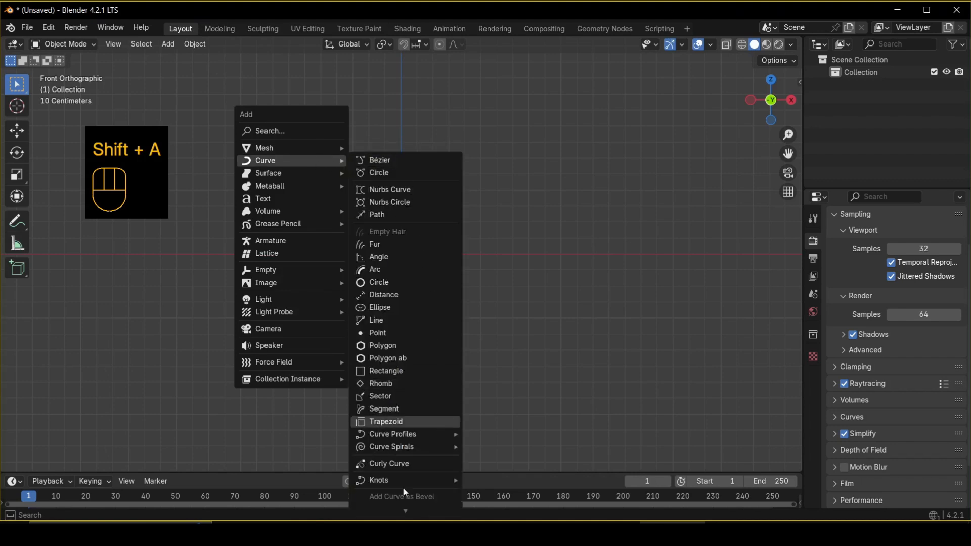
{"action": "mouse_move", "coordinate": [382, 450]}
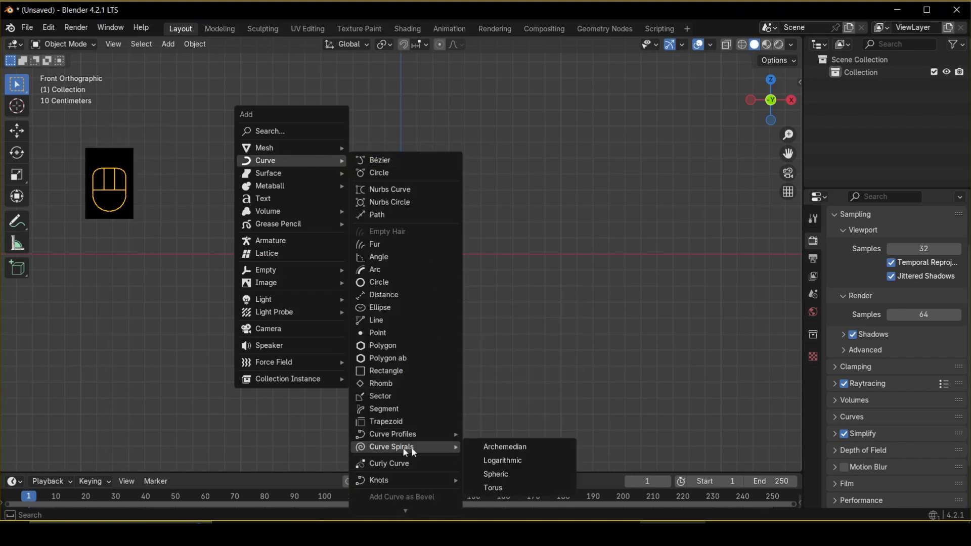
{"action": "left_click", "coordinate": [511, 475]}
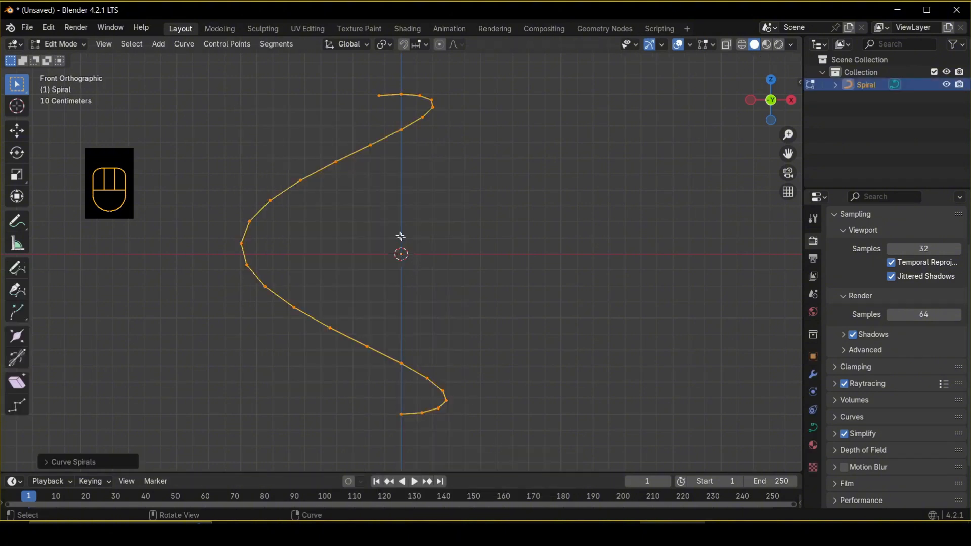
Set the spiral's turns to 10 and leave edit mode.
{"action": "left_click", "coordinate": [45, 462]}
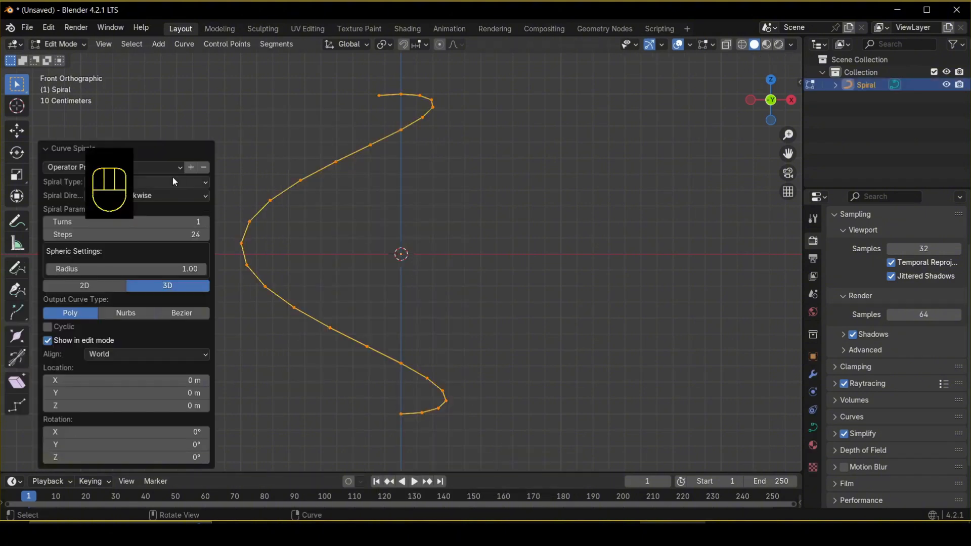
{"action": "left_click_drag", "start_coordinate": [167, 223], "coordinate": [175, 236]}
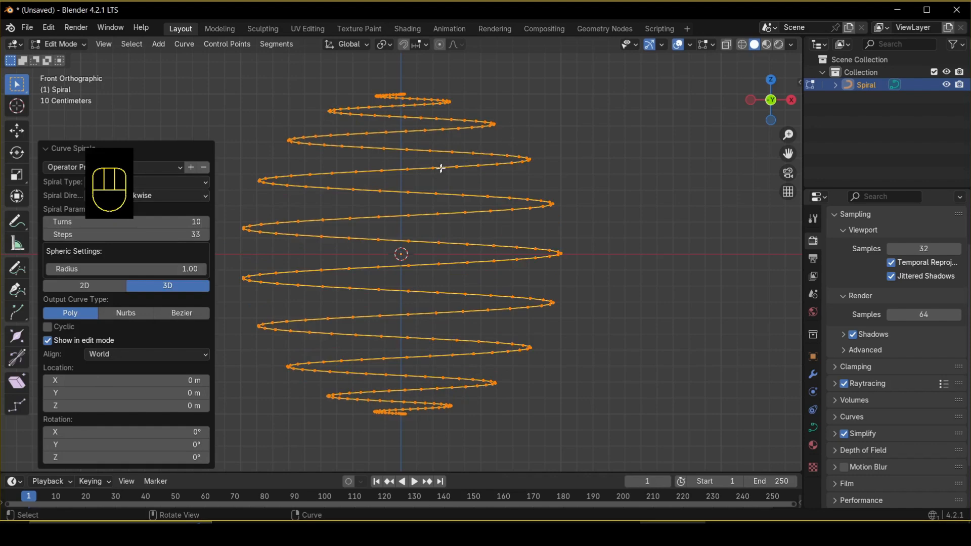
{"action": "left_click", "coordinate": [665, 227]}
{"action": "middle_click_drag", "start_coordinate": [561, 190], "coordinate": [572, 215]}
{"action": "key", "text": "Tab"}
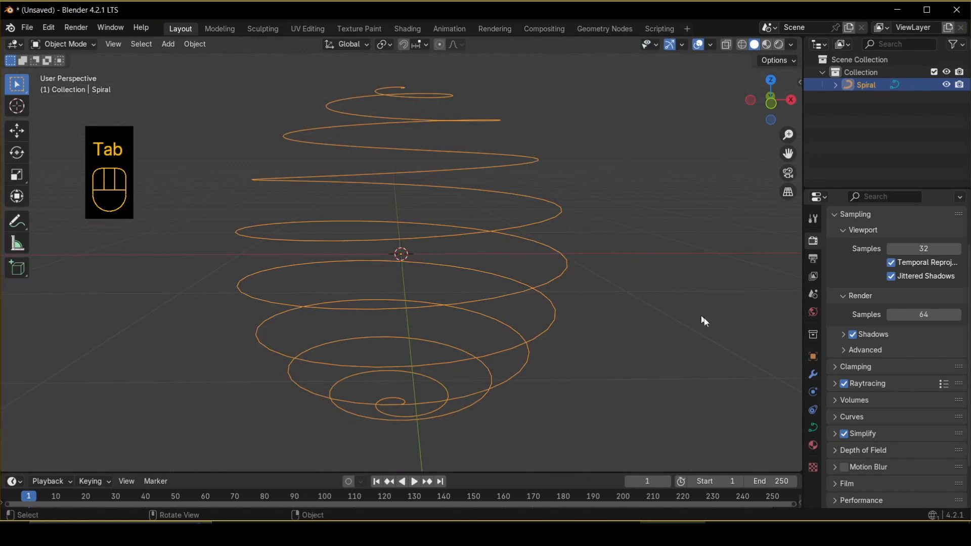
Give the curve a round bevel with a depth of 0.03 m.
{"action": "left_click", "coordinate": [812, 428]}
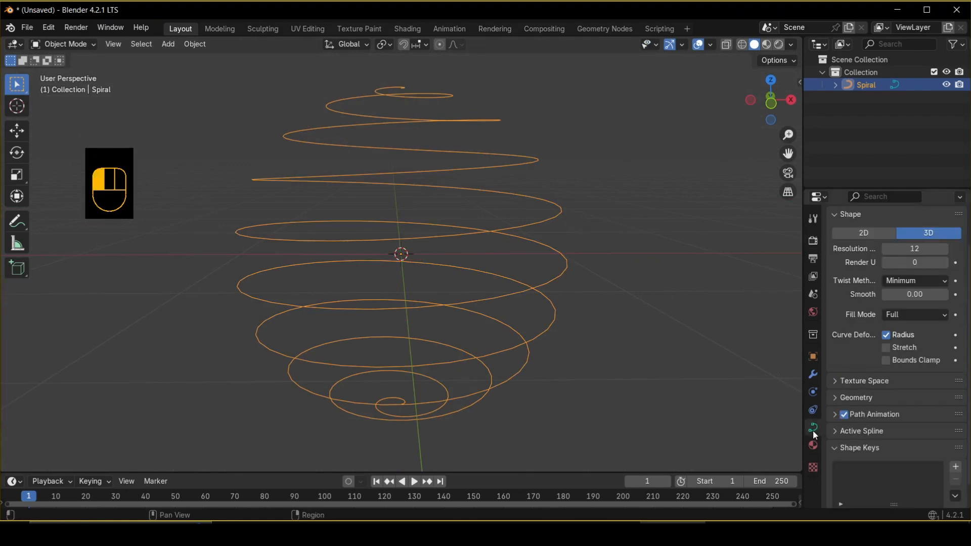
{"action": "left_click", "coordinate": [846, 401]}
{"action": "scroll", "coordinate": [846, 397], "scroll_direction": "down", "scroll_amount": 3}
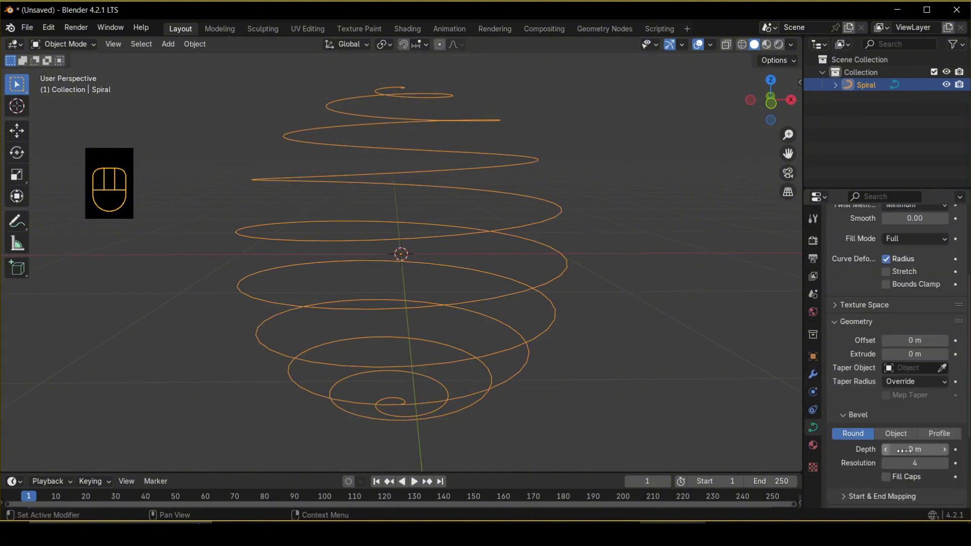
{"action": "left_click_drag", "start_coordinate": [914, 449], "coordinate": [947, 450], "text": "shift"}
{"action": "left_click", "coordinate": [923, 450]}
{"action": "type", "text": "0.03"}
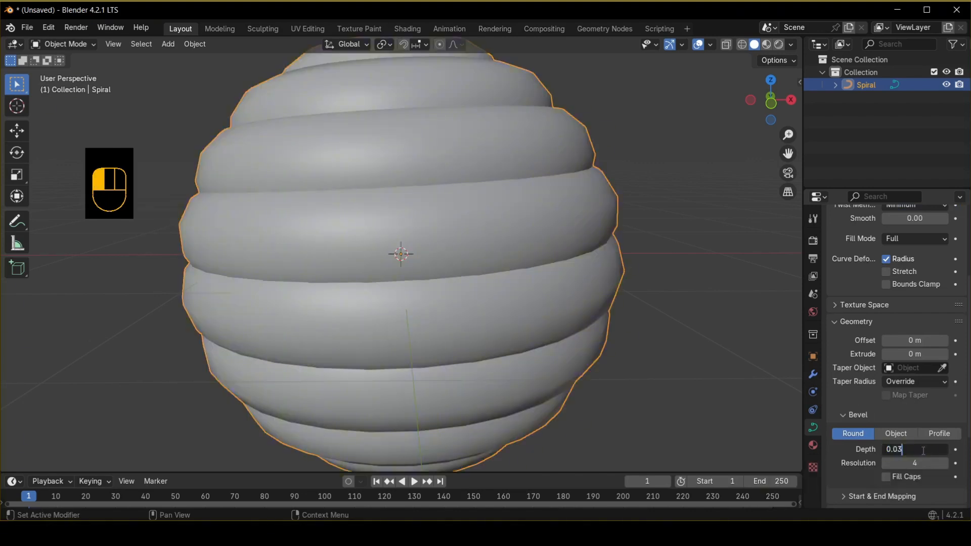
{"action": "key", "text": "Return"}
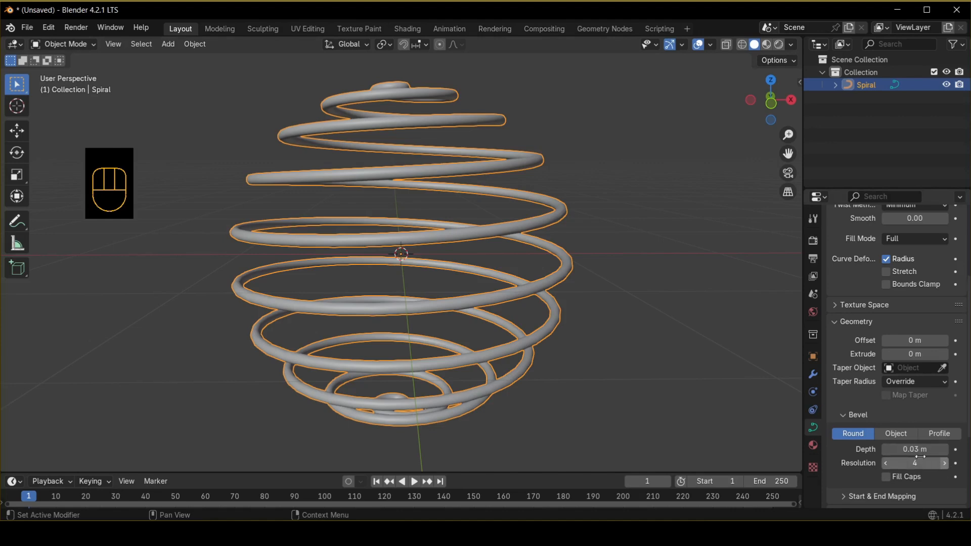
Convert the beveled spiral curve to a mesh.
{"action": "middle_click_drag", "start_coordinate": [448, 167], "coordinate": [572, 232]}
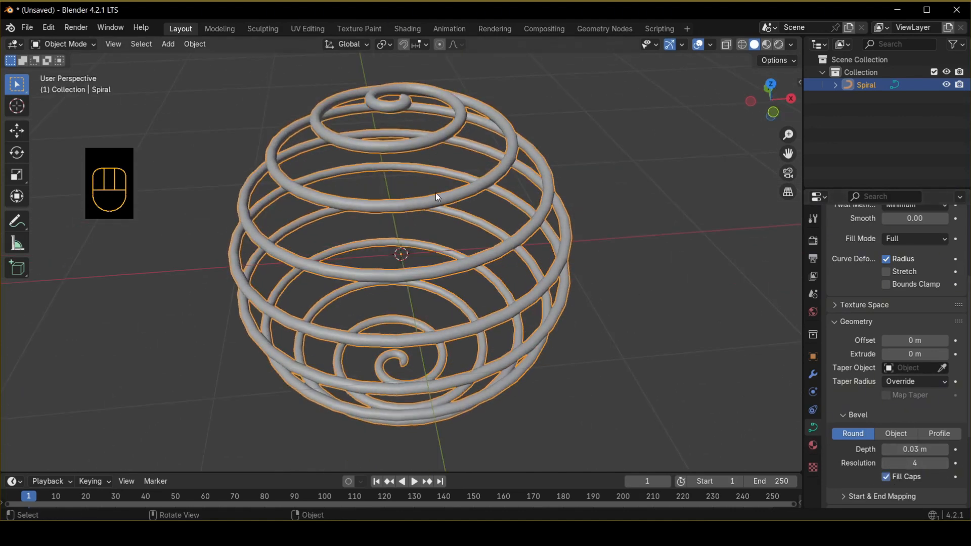
{"action": "right_click", "coordinate": [423, 203]}
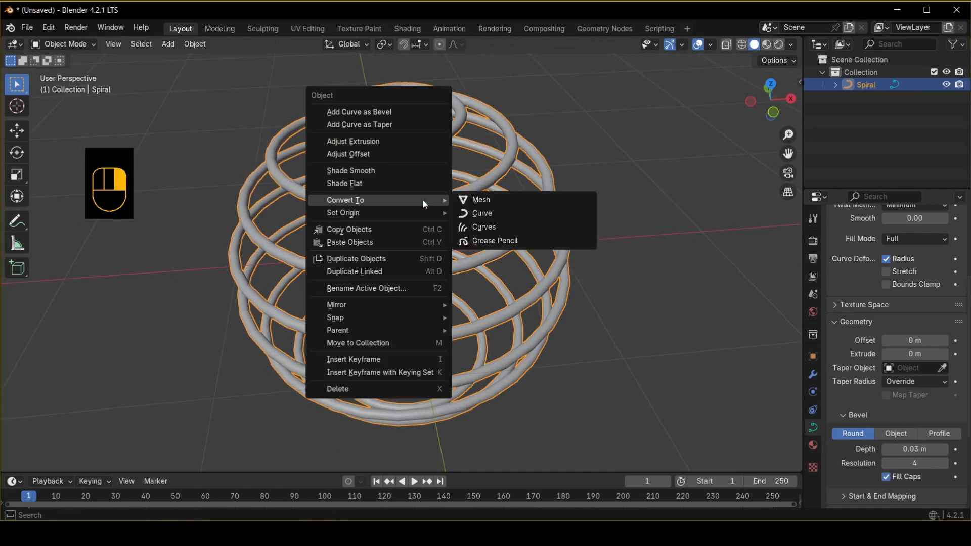
{"action": "left_click", "coordinate": [484, 202]}
{"action": "middle_click_drag", "start_coordinate": [556, 219], "coordinate": [630, 186]}
{"action": "left_click", "coordinate": [498, 167]}
{"action": "left_click", "coordinate": [472, 129]}
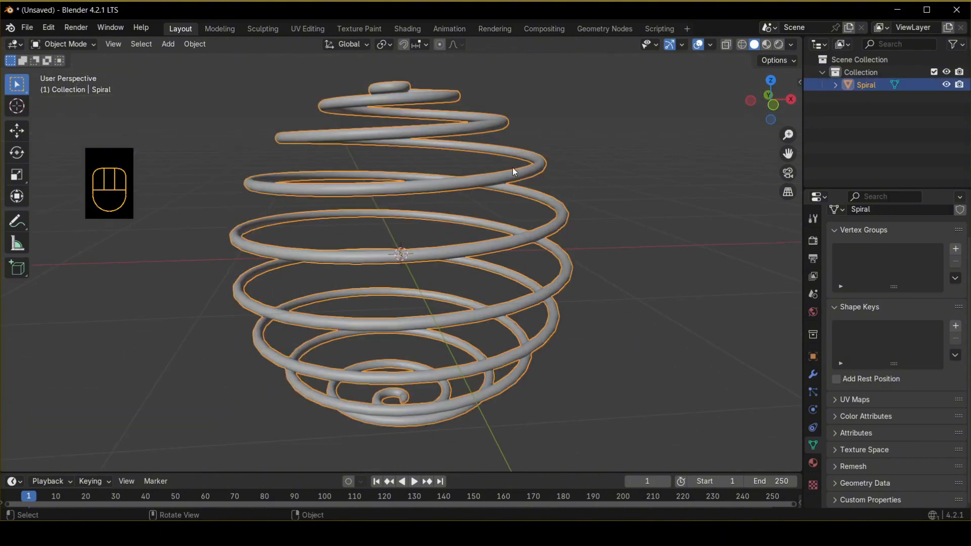
Add a Displace modifier to the spiral mesh.
{"action": "left_click", "coordinate": [817, 378]}
{"action": "left_click", "coordinate": [897, 238]}
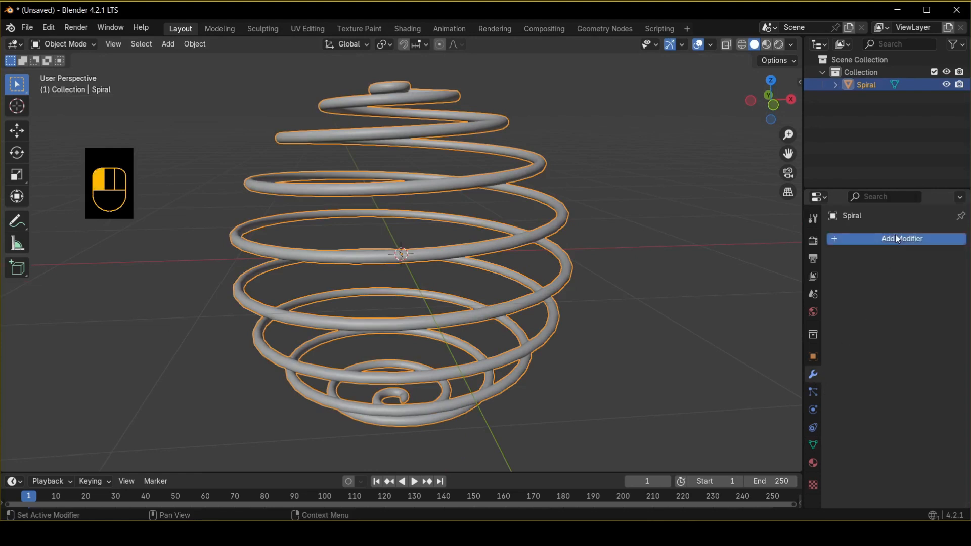
{"action": "mouse_move", "coordinate": [896, 237]}
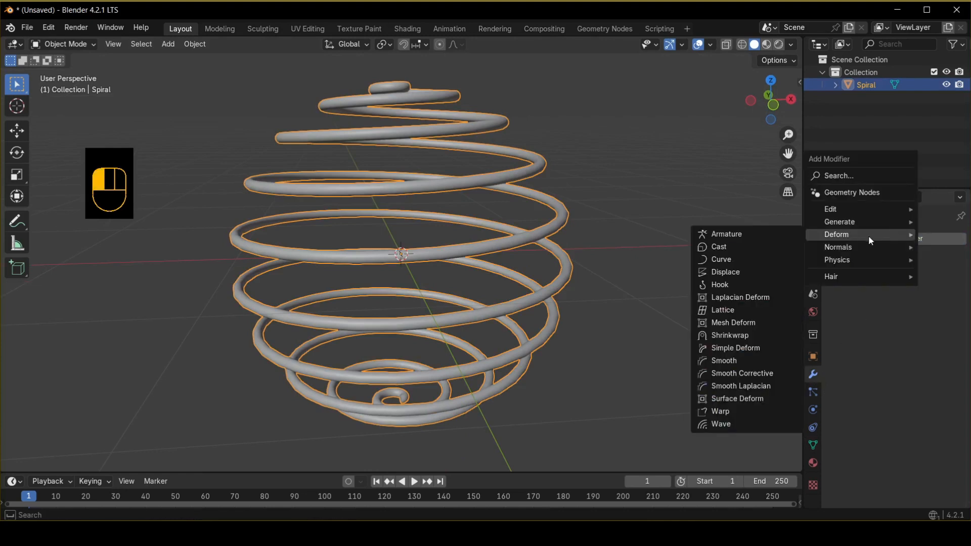
{"action": "left_click", "coordinate": [711, 273]}
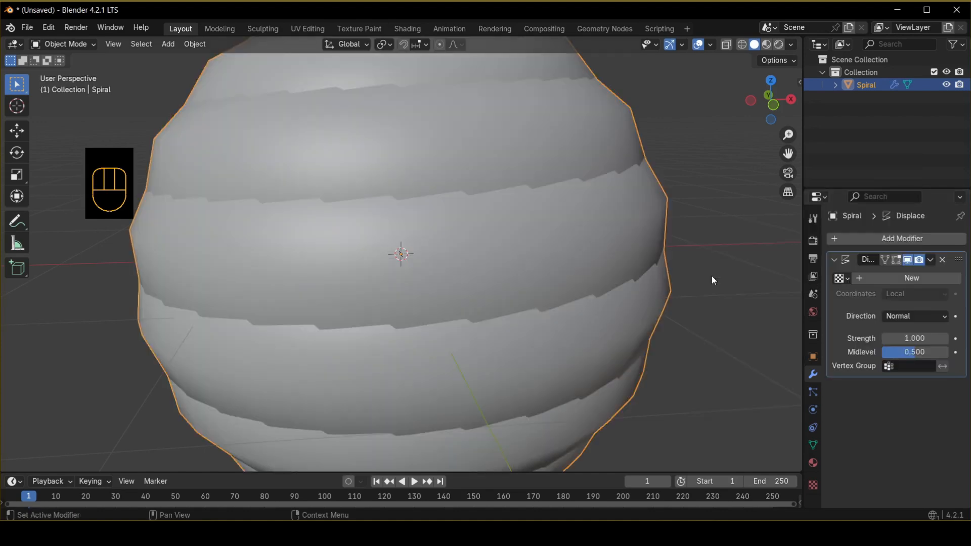
Create a new texture for the Displace modifier and set its type to Clouds.
{"action": "left_click", "coordinate": [929, 279]}
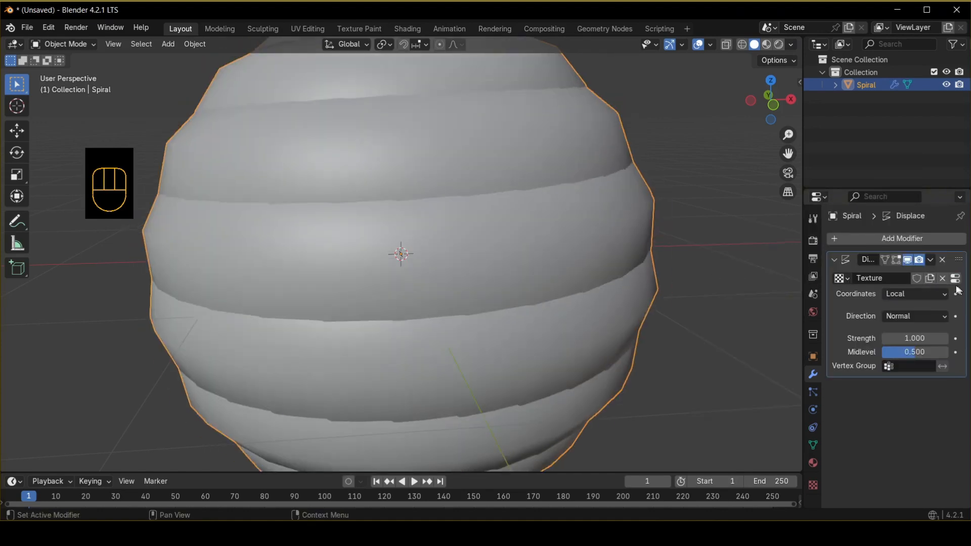
{"action": "left_click", "coordinate": [955, 278]}
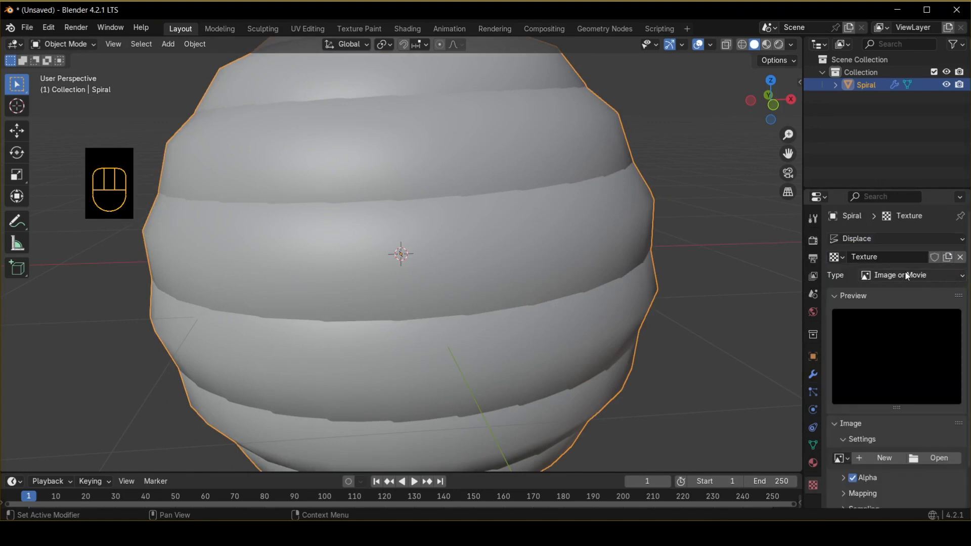
{"action": "left_click_drag", "start_coordinate": [906, 276], "coordinate": [903, 316]}
{"action": "scroll", "coordinate": [893, 396], "scroll_direction": "down", "scroll_amount": 3}
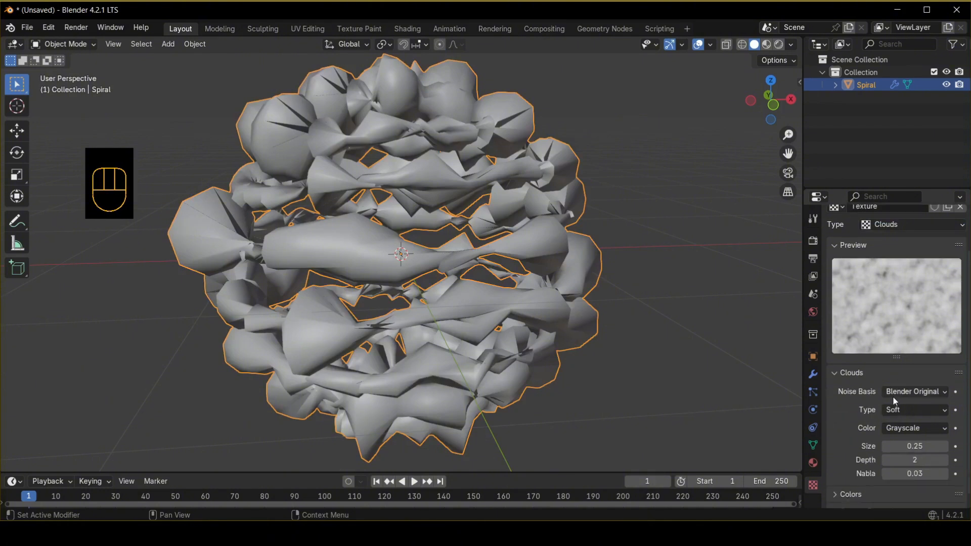
Adjust the Clouds texture to a size of 1.66 and a depth of 0.
{"action": "left_click_drag", "start_coordinate": [923, 452], "coordinate": [960, 434]}
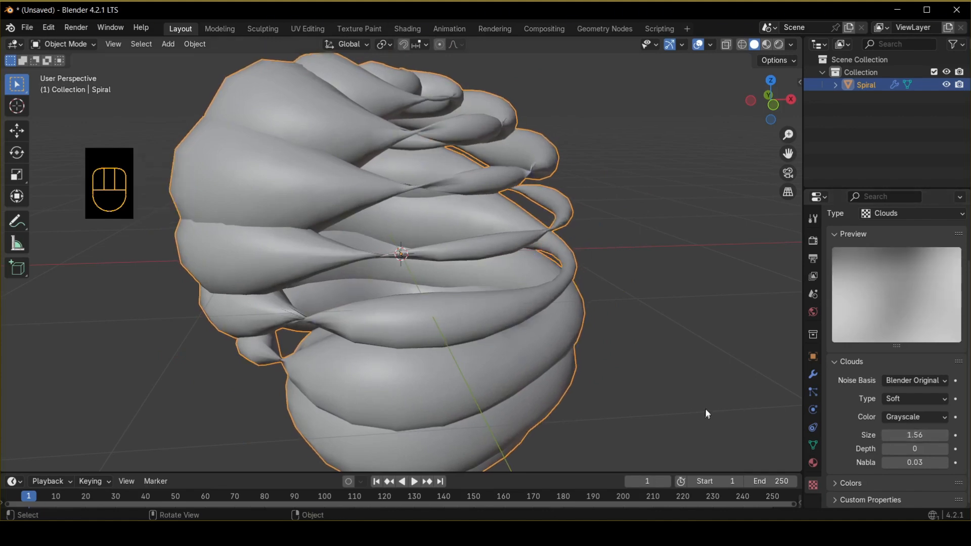
{"action": "middle_click_drag", "start_coordinate": [447, 241], "coordinate": [511, 210]}
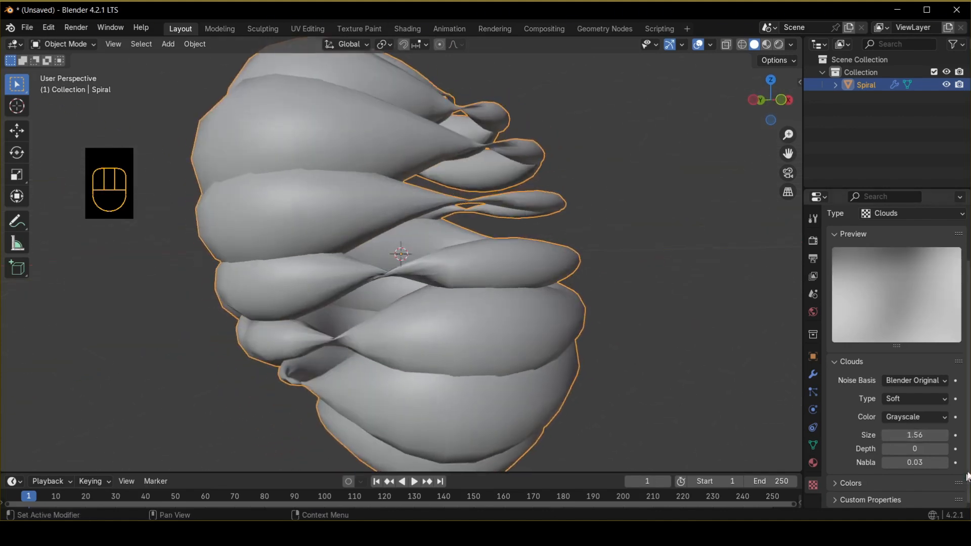
{"action": "left_click_drag", "start_coordinate": [907, 435], "coordinate": [915, 435], "text": "shift"}
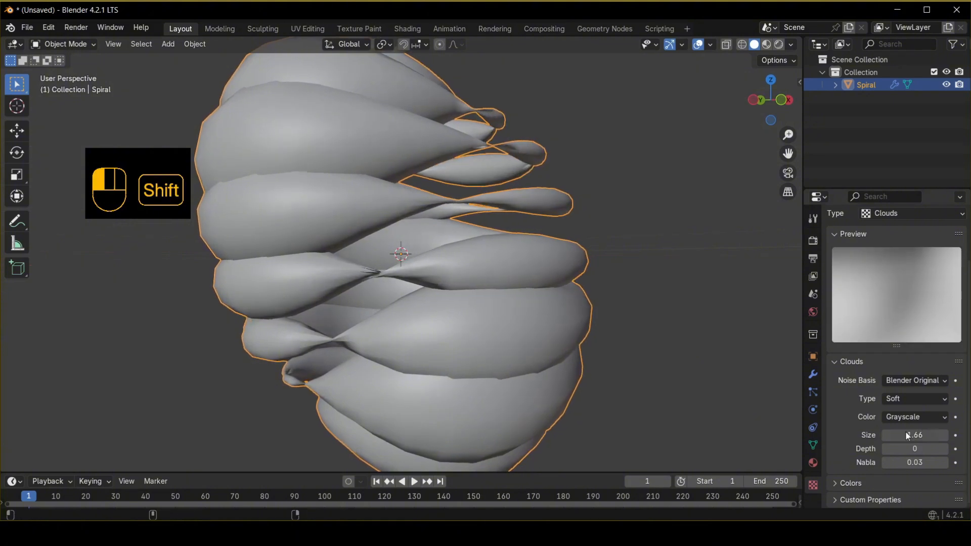
Set the Displace modifier's strength to 0.8.
{"action": "left_click", "coordinate": [713, 379]}
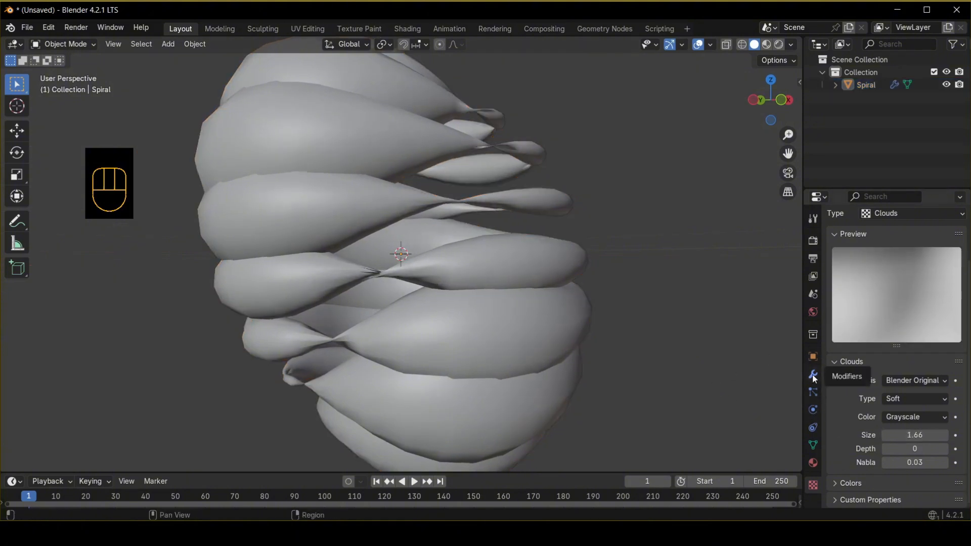
{"action": "left_click", "coordinate": [813, 375]}
{"action": "double_click", "coordinate": [929, 337]}
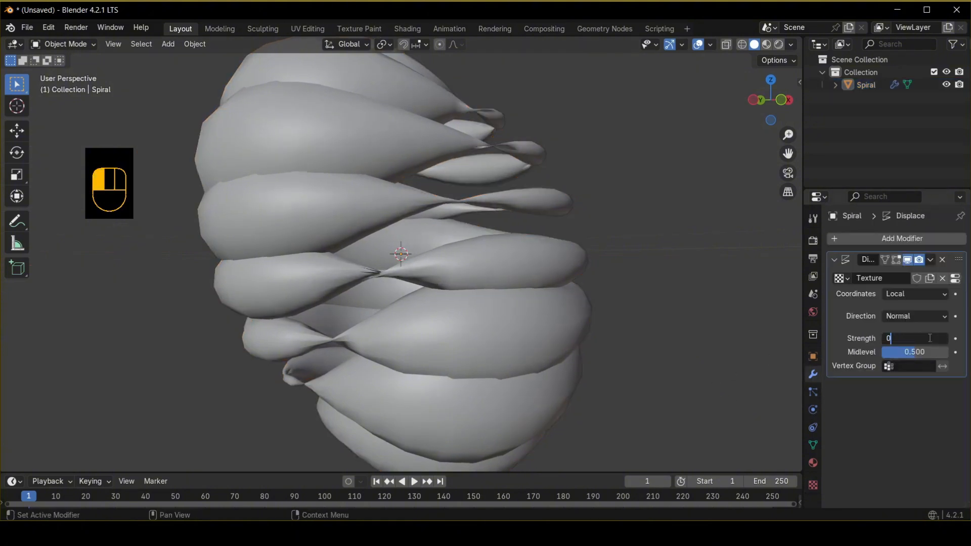
{"action": "type", "text": "0.8"}
{"action": "key", "text": "Return"}
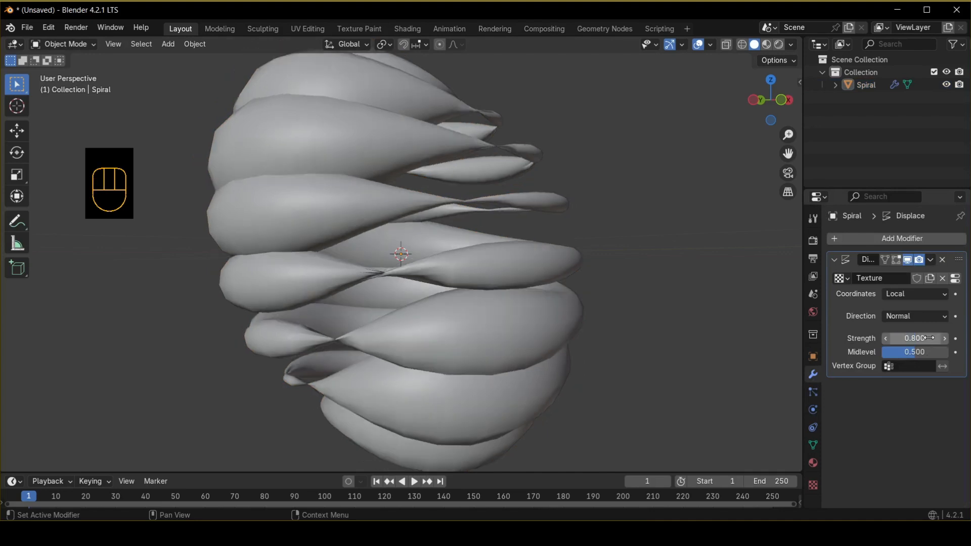
Select the spiral and add a Subdivision Surface modifier.
{"action": "middle_click_drag", "start_coordinate": [684, 262], "coordinate": [488, 236]}
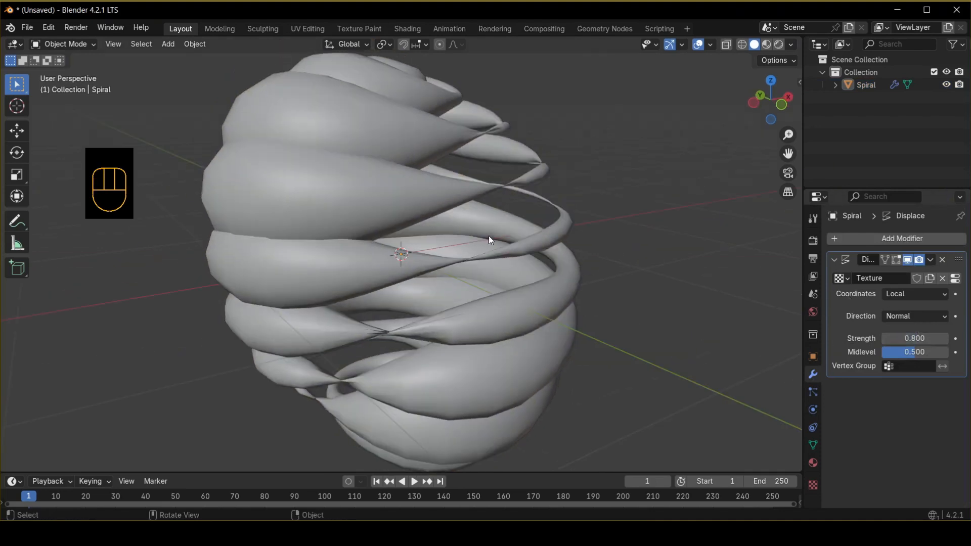
{"action": "left_click", "coordinate": [488, 235]}
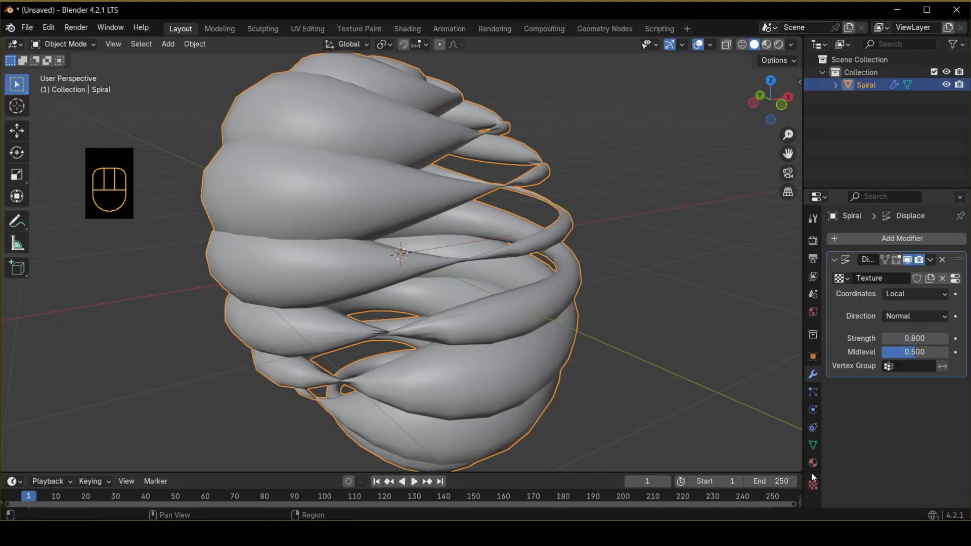
{"action": "left_click", "coordinate": [889, 239]}
{"action": "mouse_move", "coordinate": [887, 235]}
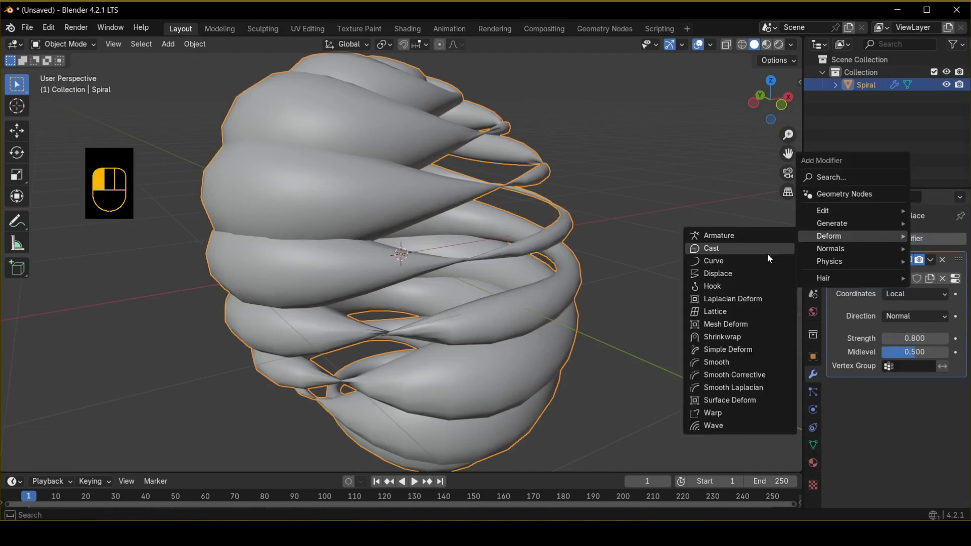
{"action": "mouse_move", "coordinate": [831, 222]}
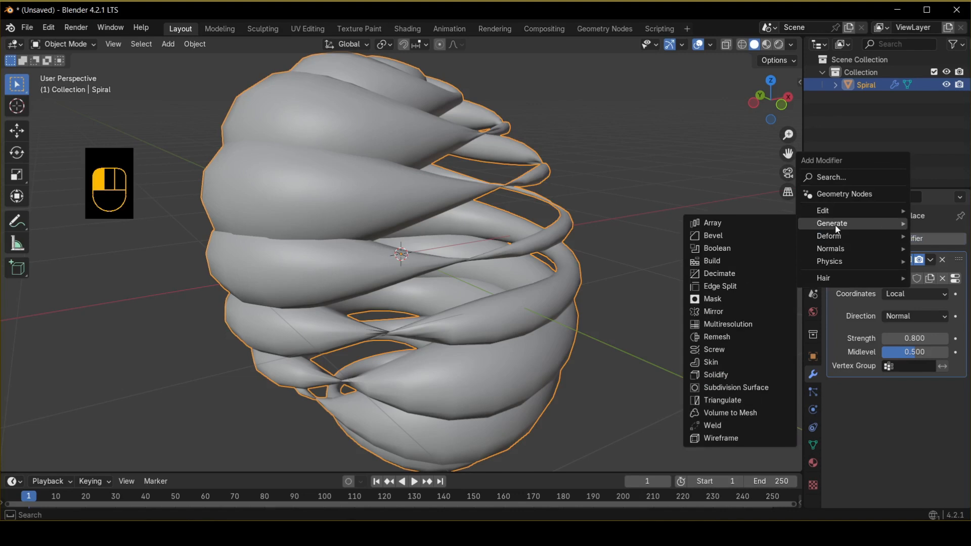
{"action": "left_click", "coordinate": [734, 390]}
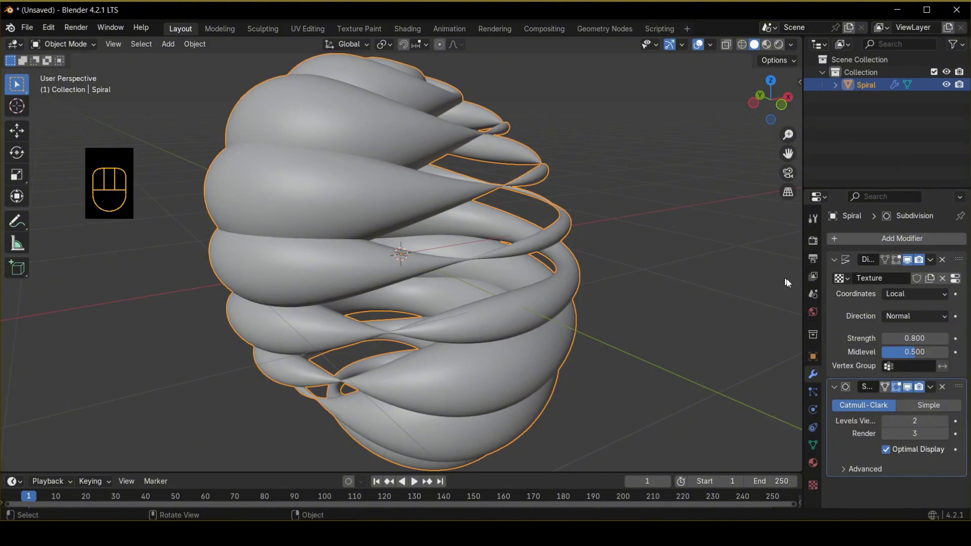
Reduce the Clouds texture size to 1.40.
{"action": "left_click", "coordinate": [473, 238]}
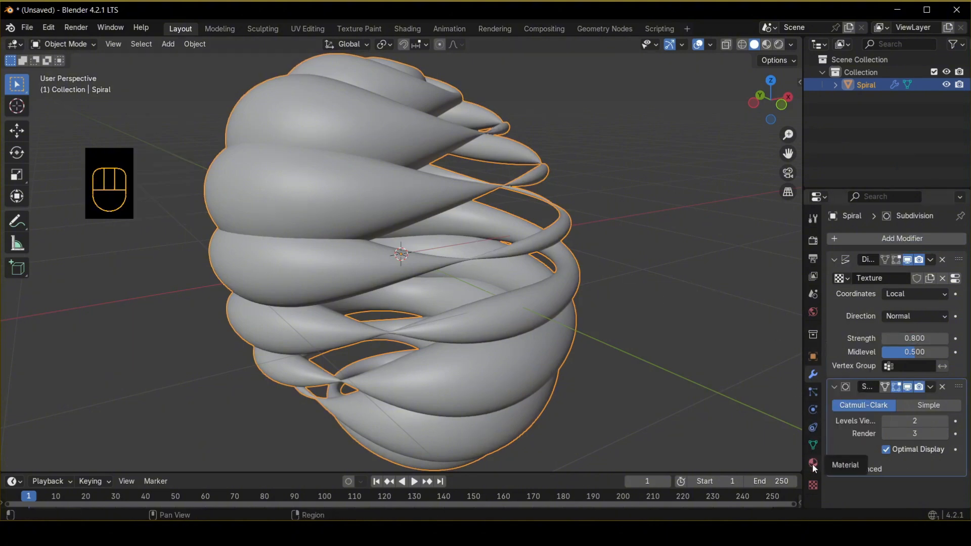
{"action": "left_click", "coordinate": [812, 484]}
{"action": "scroll", "coordinate": [890, 377], "scroll_direction": "down", "scroll_amount": 3}
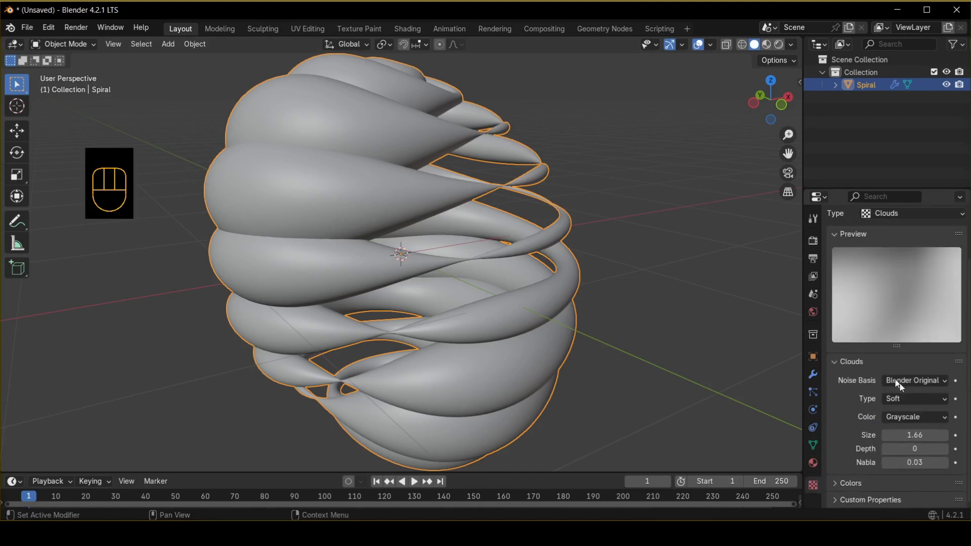
{"action": "mouse_move", "coordinate": [926, 435]}
{"action": "left_mouse_down", "text": "shift"}
{"action": "mouse_move", "coordinate": [890, 435]}
{"action": "mouse_move", "coordinate": [920, 435]}
{"action": "left_mouse_up", "text": "shift"}
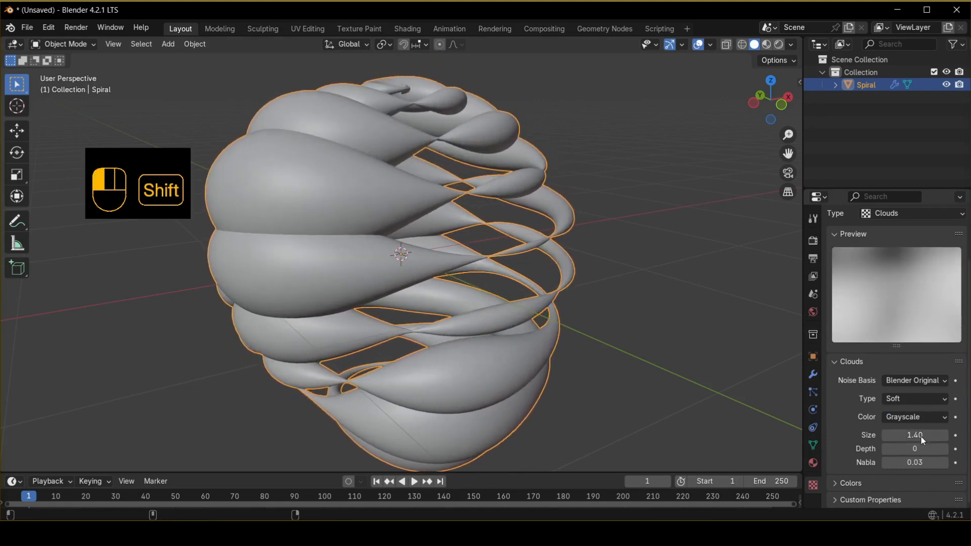
Lower the Displace modifier's strength to 0.47.
{"action": "left_click", "coordinate": [813, 374]}
{"action": "mouse_move", "coordinate": [933, 338]}
{"action": "left_mouse_down", "text": "shift"}
{"action": "mouse_move", "coordinate": [890, 338]}
{"action": "mouse_move", "coordinate": [930, 337]}
{"action": "left_mouse_up", "text": "shift"}
{"action": "middle_click_drag", "start_coordinate": [586, 258], "coordinate": [569, 207]}
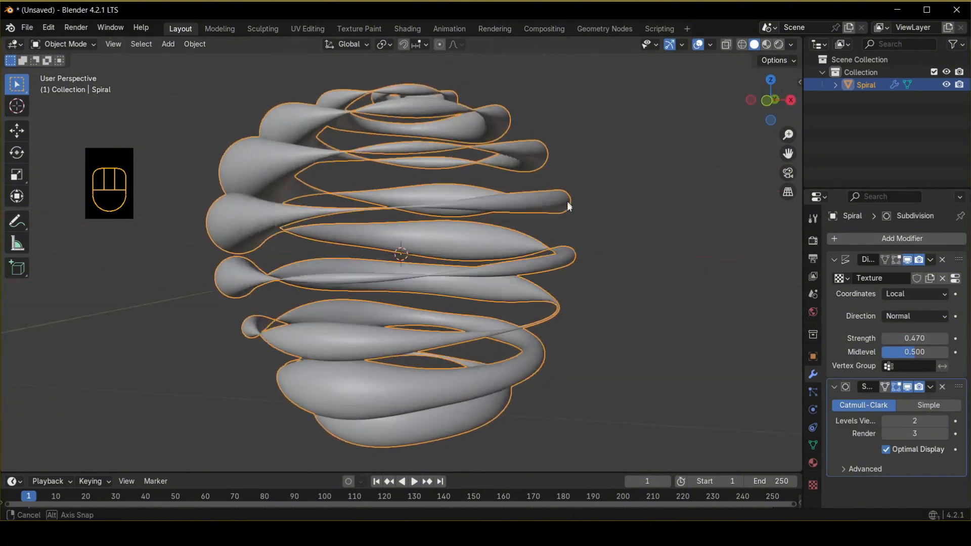
{"action": "middle_click_drag", "start_coordinate": [567, 203], "coordinate": [568, 213]}
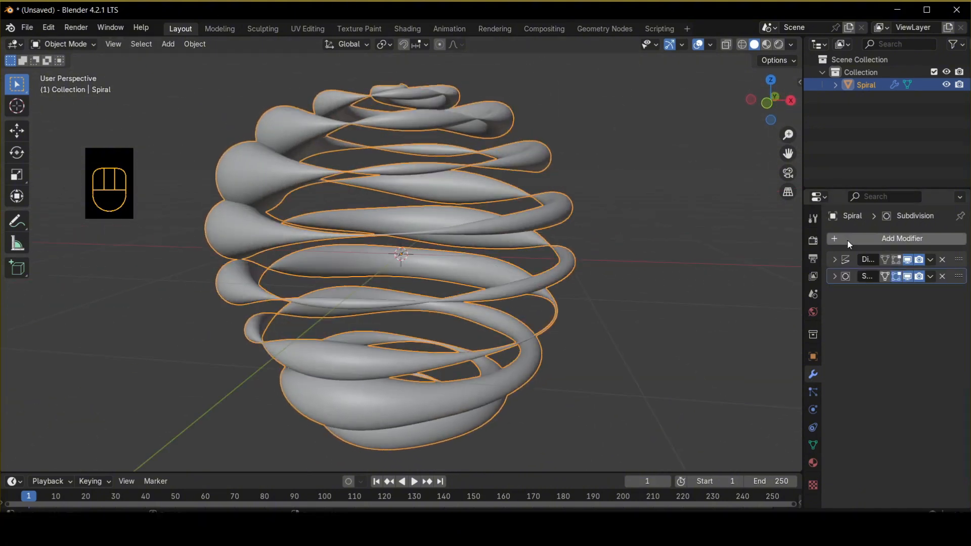
Add a Simple Deform modifier in Twist mode and set its axis to Y.
{"action": "left_click", "coordinate": [847, 238]}
{"action": "mouse_move", "coordinate": [847, 233]}
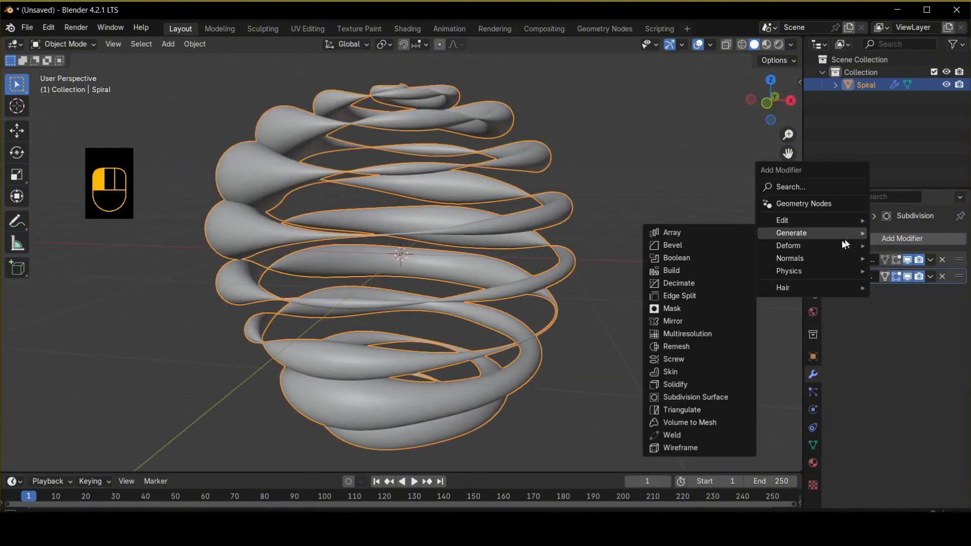
{"action": "mouse_move", "coordinate": [809, 246]}
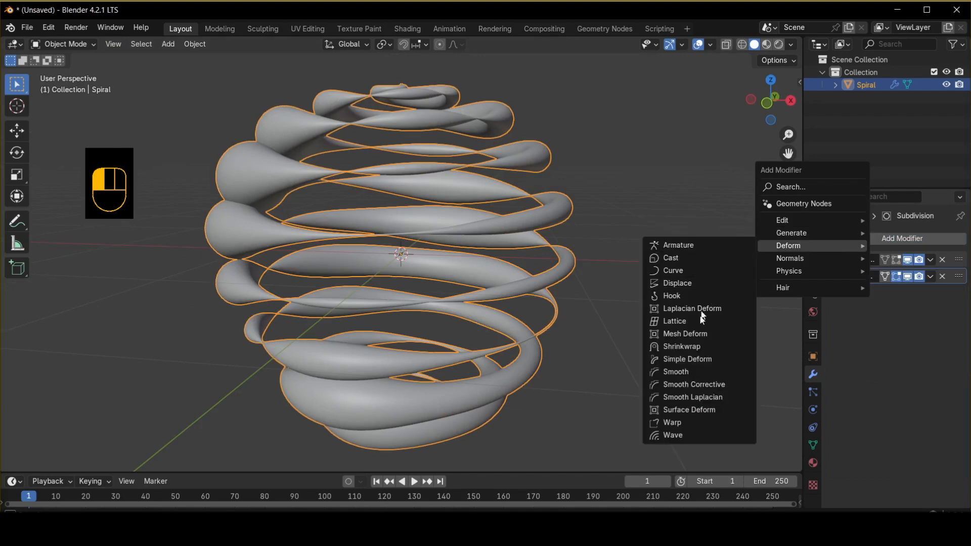
{"action": "left_click", "coordinate": [687, 359]}
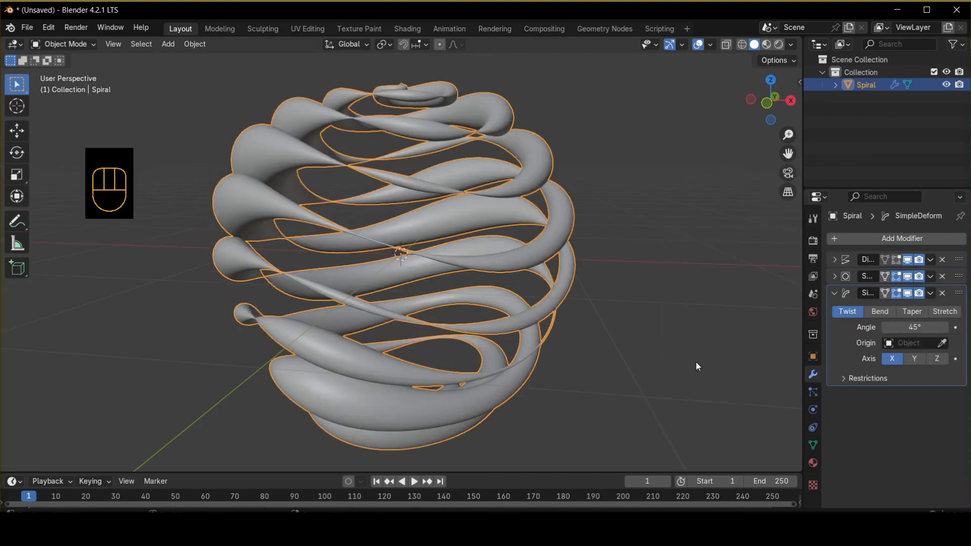
{"action": "left_click", "coordinate": [922, 359]}
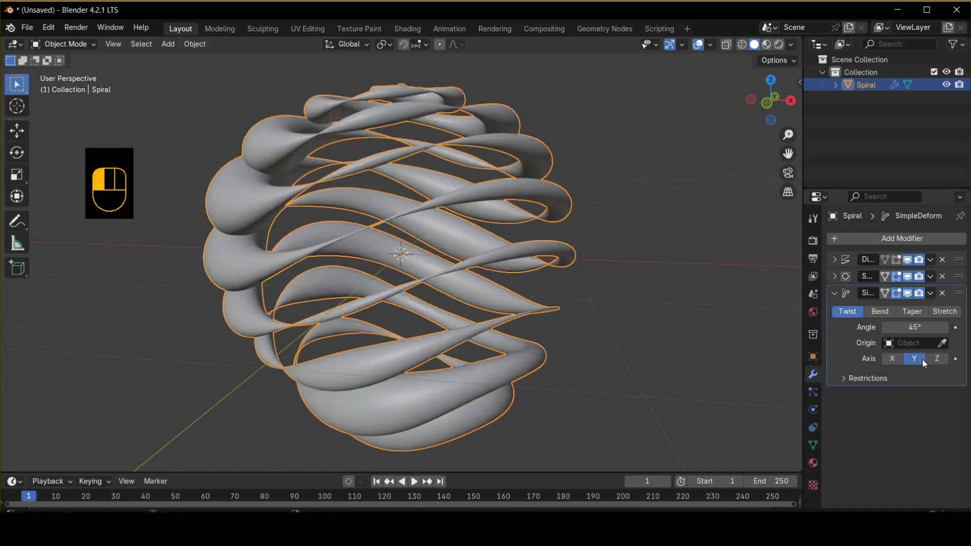
Set the Simple Deform twist angle to 360° and switch to the front orthographic view.
{"action": "left_click", "coordinate": [908, 326]}
{"action": "type", "text": "360"}
{"action": "key", "text": "Return"}
{"action": "middle_click_drag", "start_coordinate": [525, 237], "coordinate": [553, 239]}
{"action": "key", "text": "KP_1"}
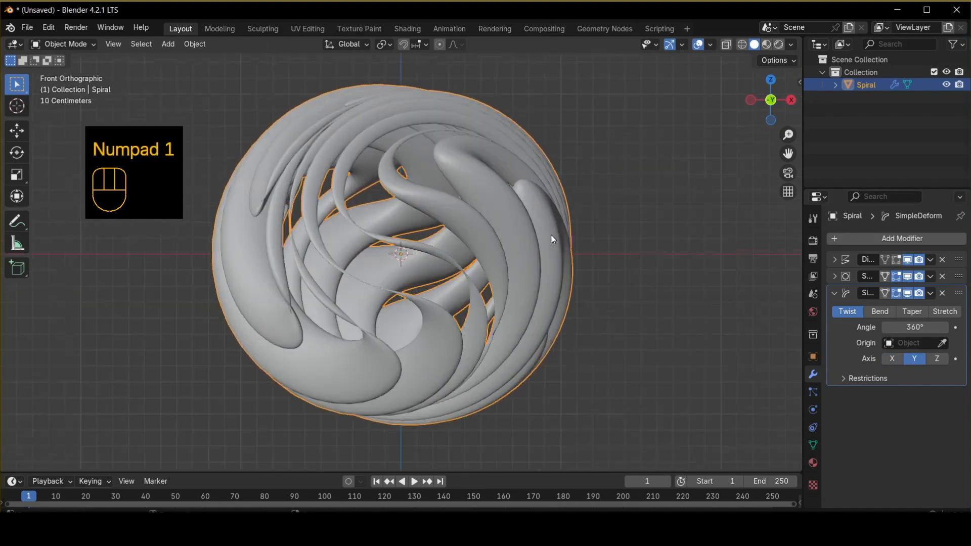
Deselect everything and add a Plain Axes empty at the world origin.
{"action": "middle_click_drag", "start_coordinate": [384, 225], "coordinate": [416, 236]}
{"action": "key", "text": "KP_1"}
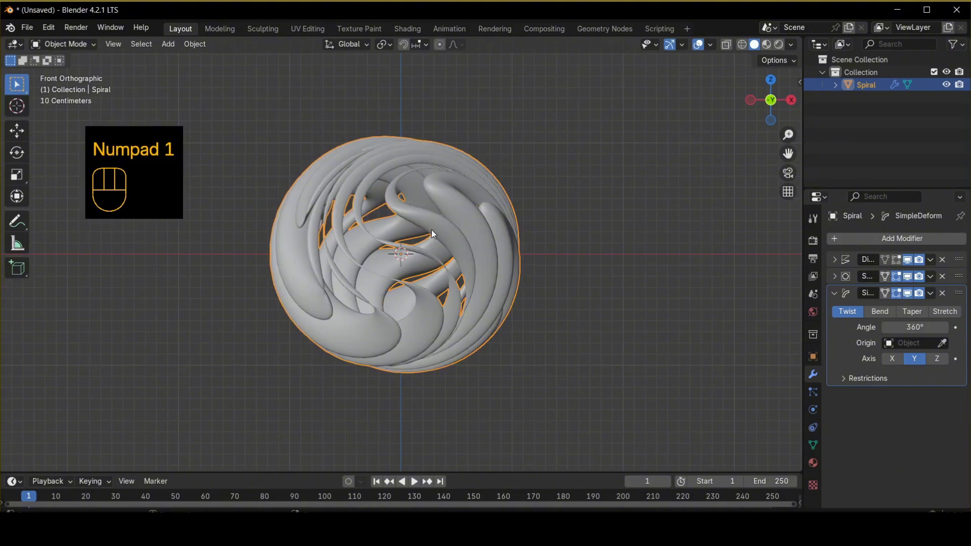
{"action": "left_click", "coordinate": [566, 346]}
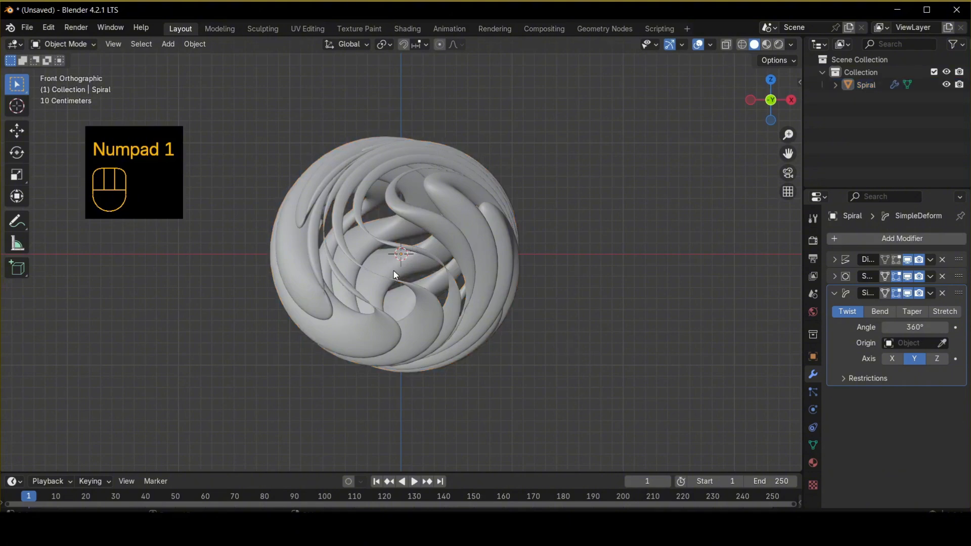
{"action": "key", "text": "shift+a"}
{"action": "mouse_move", "coordinate": [371, 253]}
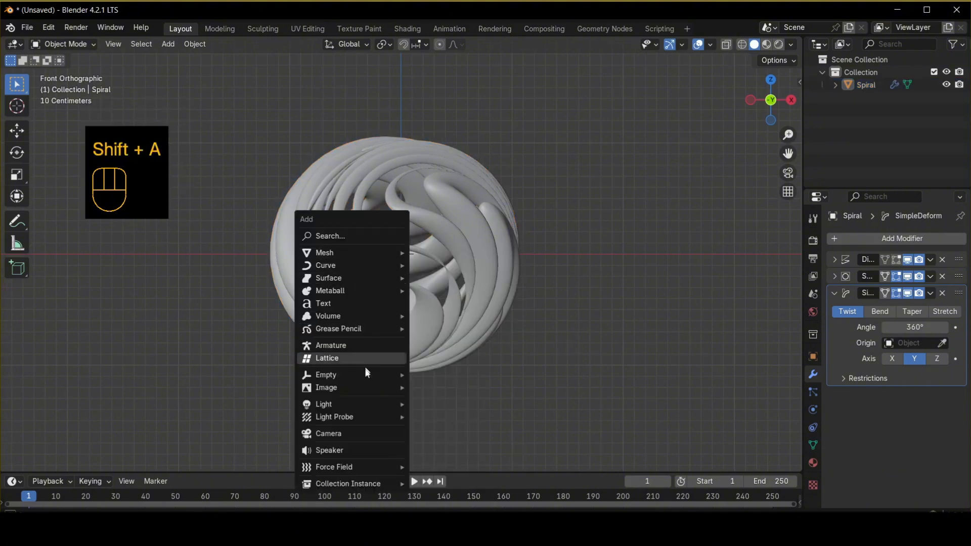
{"action": "mouse_move", "coordinate": [366, 377]}
{"action": "left_click", "coordinate": [469, 377]}
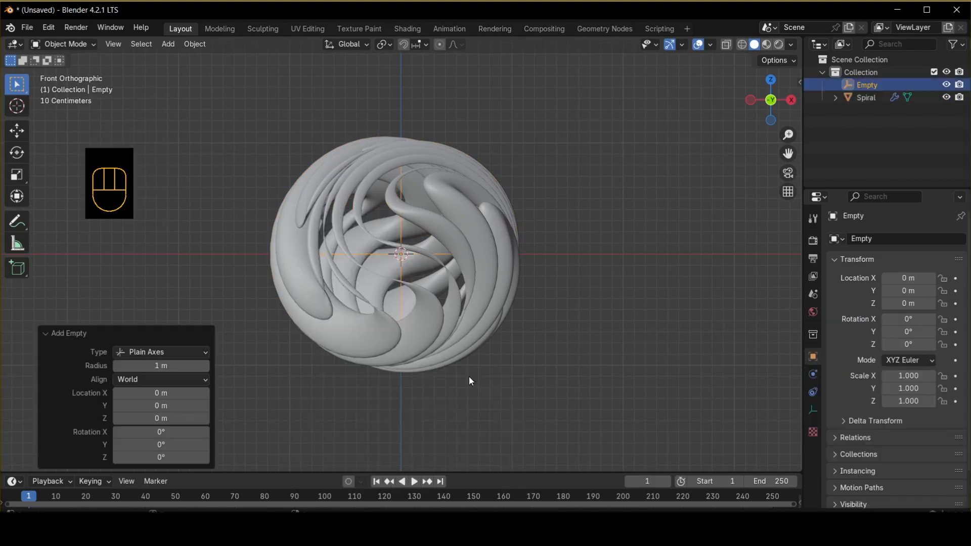
Set the spiral's Displace texture coordinates to Object and pick the Empty as the coordinate object.
{"action": "left_click", "coordinate": [393, 323]}
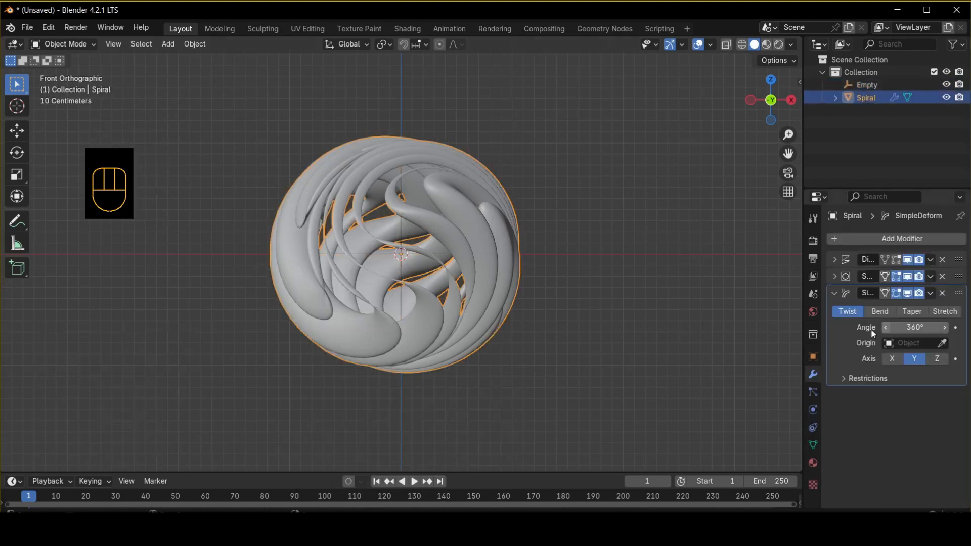
{"action": "left_click", "coordinate": [835, 276]}
{"action": "left_click", "coordinate": [834, 259]}
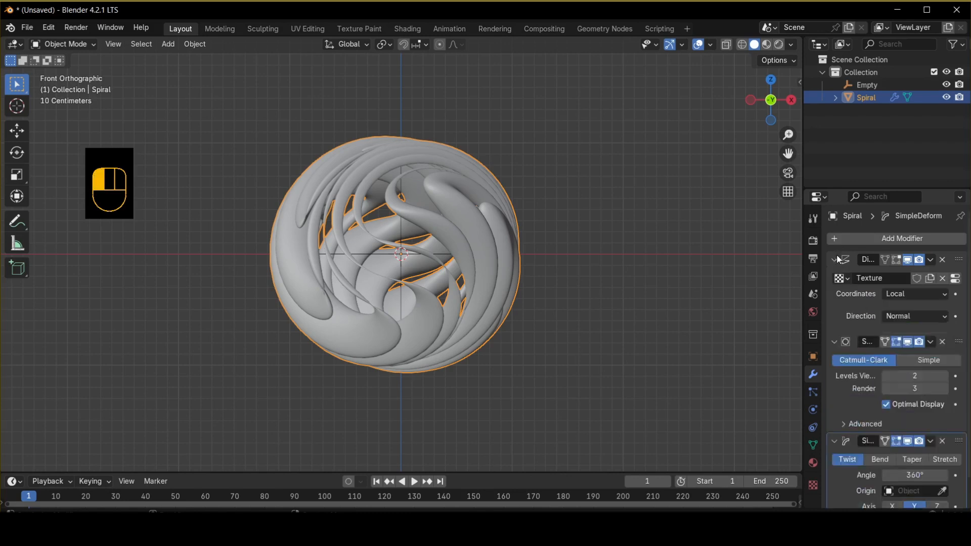
{"action": "left_click", "coordinate": [911, 295]}
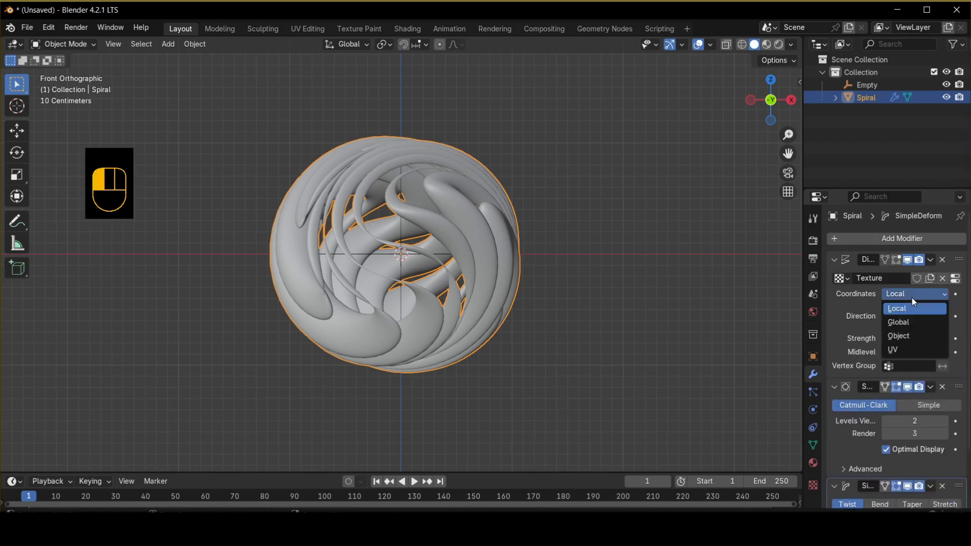
{"action": "left_click", "coordinate": [907, 336]}
{"action": "left_click", "coordinate": [910, 307]}
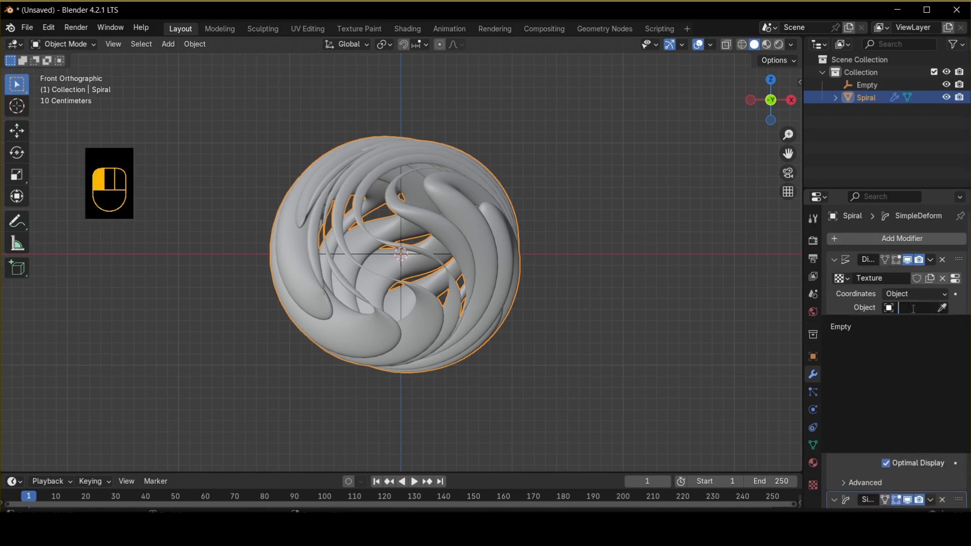
{"action": "left_click", "coordinate": [908, 326]}
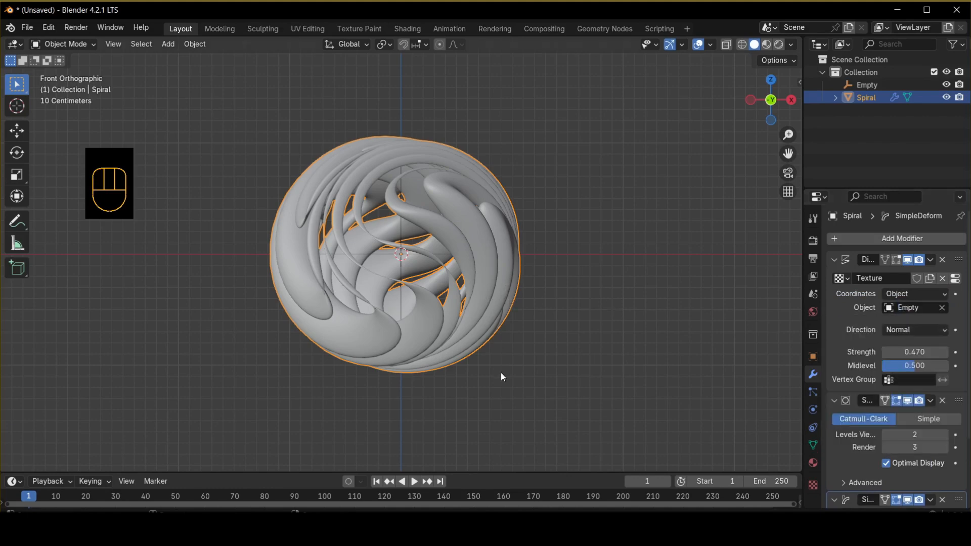
{"action": "left_click", "coordinate": [859, 86]}
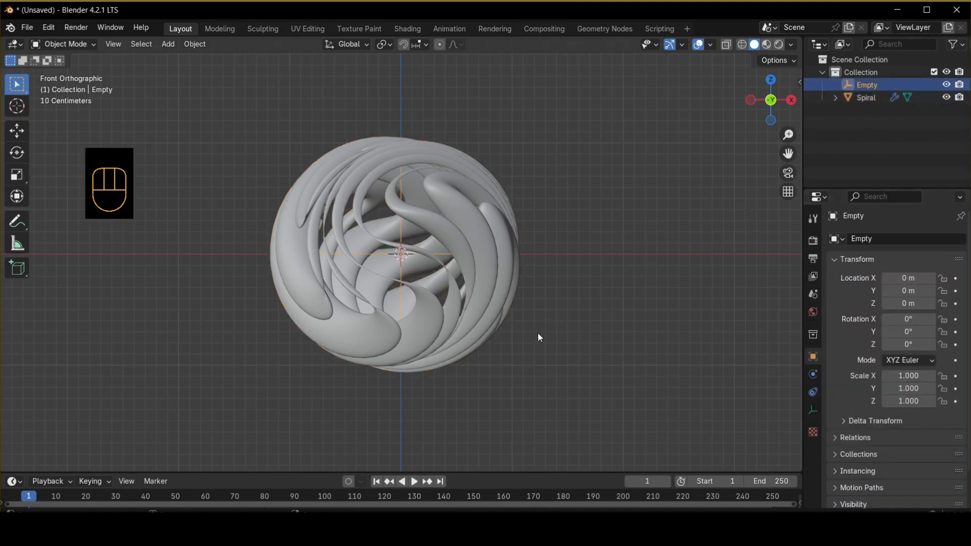
{"action": "key", "text": "r"}
{"action": "key", "text": "r"}
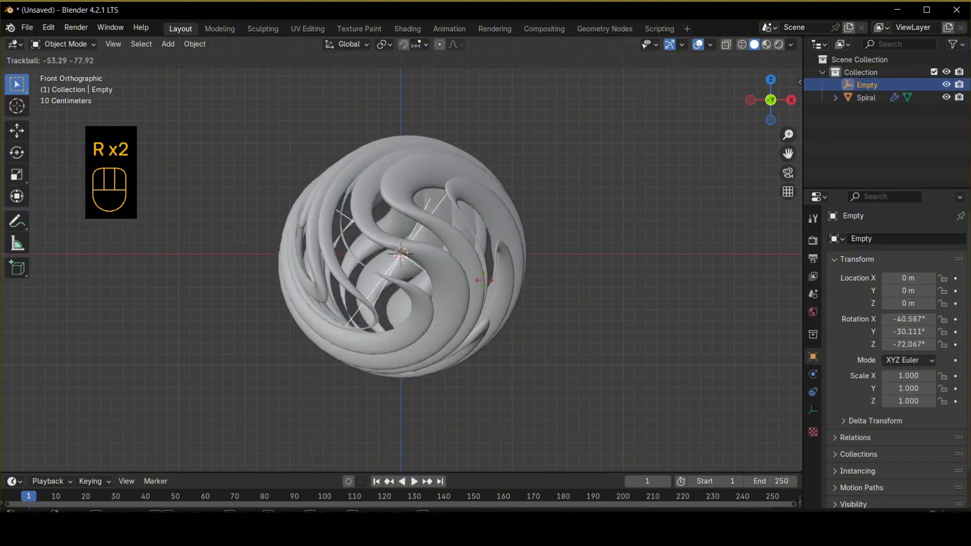
{"action": "right_click", "coordinate": [458, 285]}
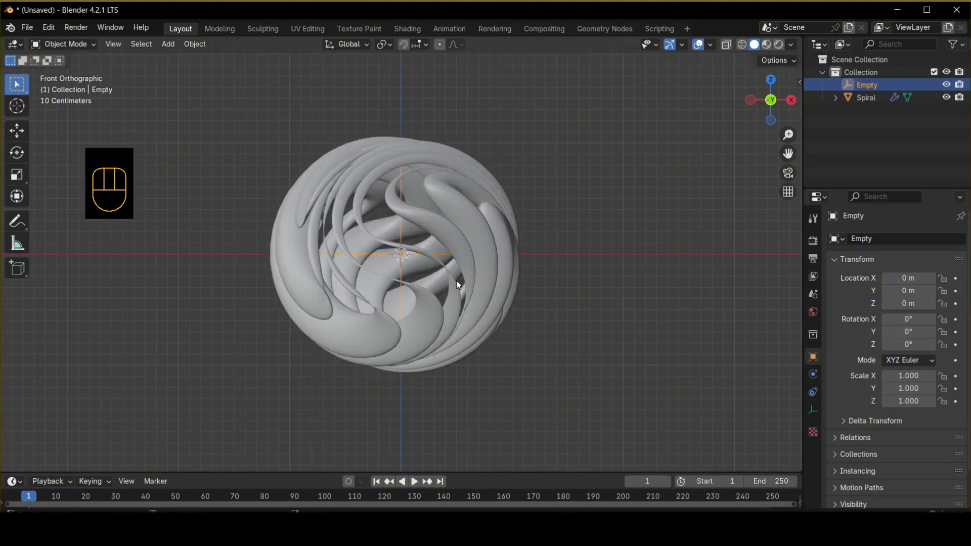
Enlarge the timeline, move the current frame to 0 and set the end frame to 240.
{"action": "left_click", "coordinate": [533, 474]}
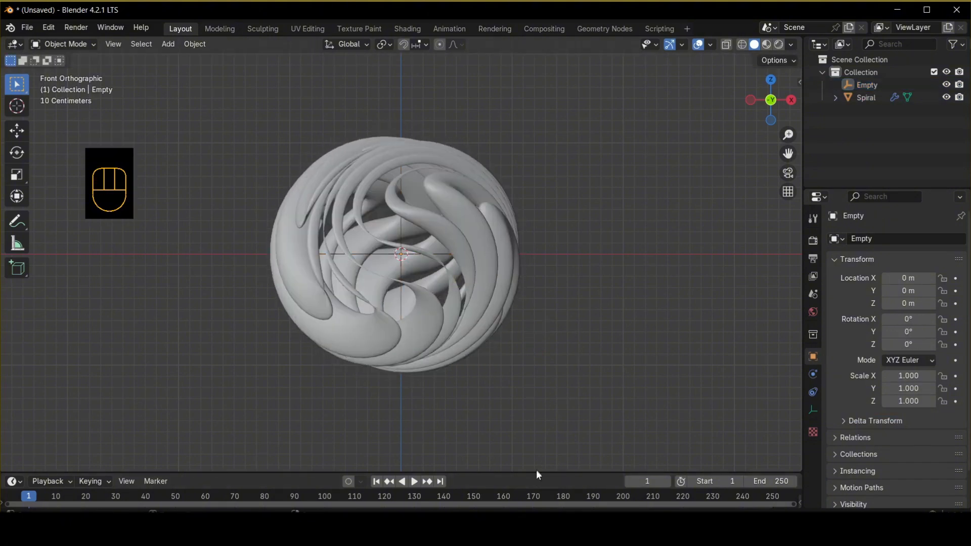
{"action": "left_click_drag", "start_coordinate": [536, 466], "coordinate": [538, 421]}
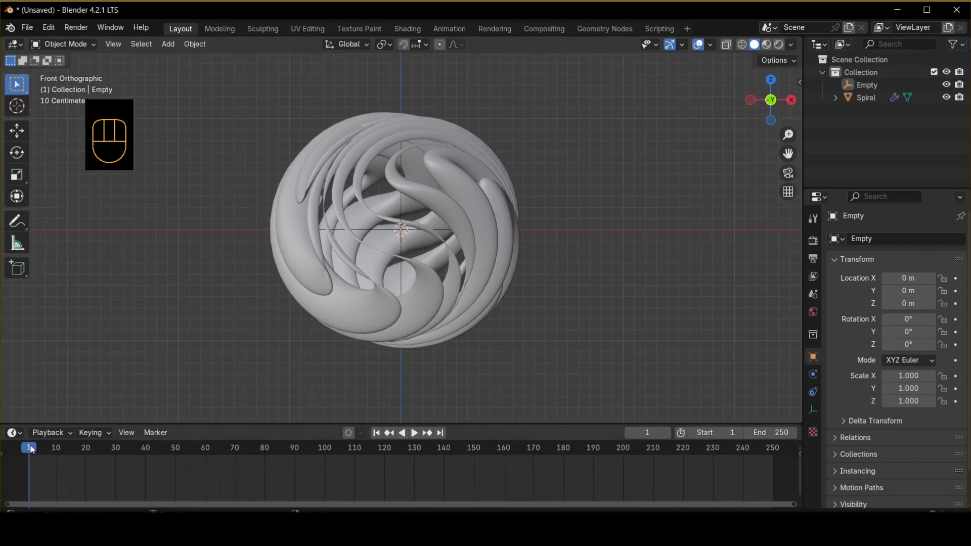
{"action": "left_click_drag", "start_coordinate": [31, 450], "coordinate": [14, 447]}
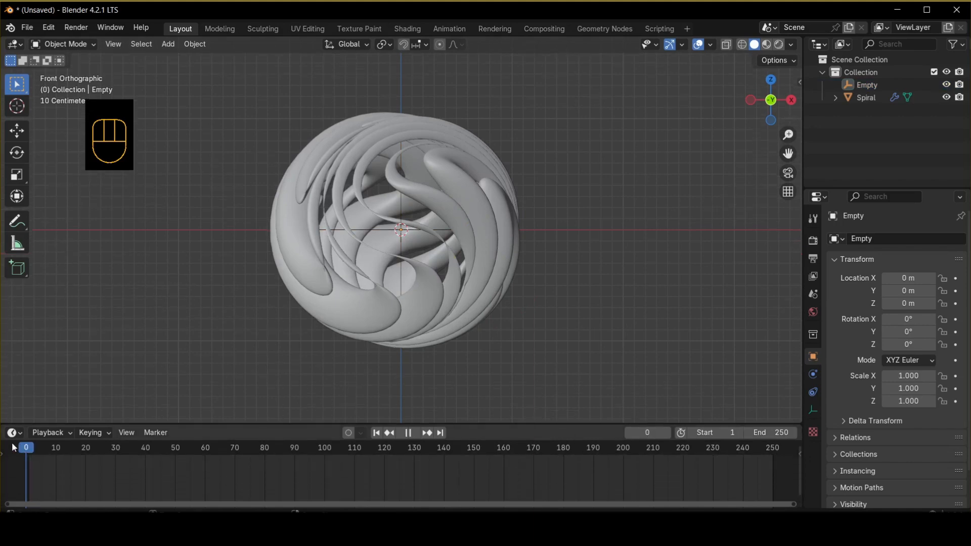
{"action": "left_click", "coordinate": [775, 434]}
{"action": "type", "text": "24"}
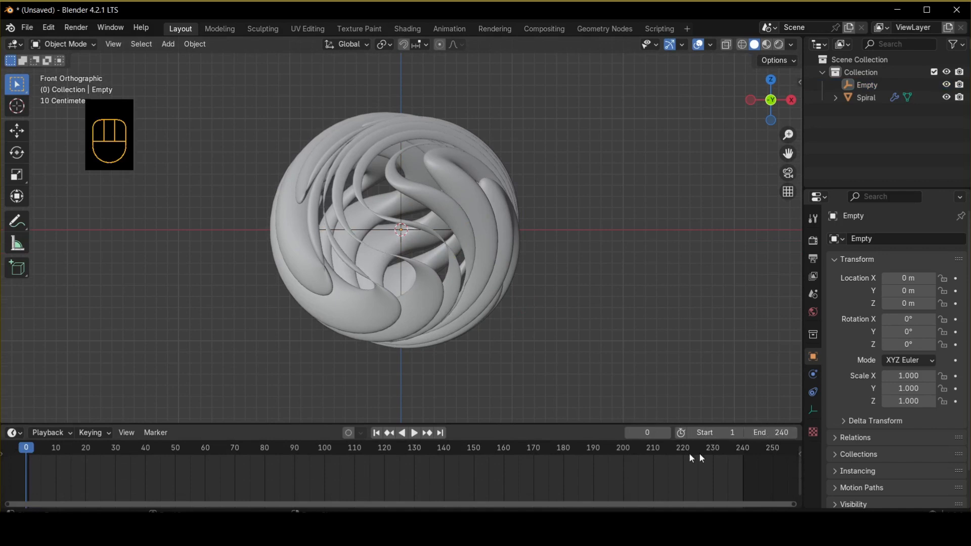
Select the Empty, open the sidebar Item panel and insert a rotation keyframe at frame 0.
{"action": "left_click", "coordinate": [414, 230]}
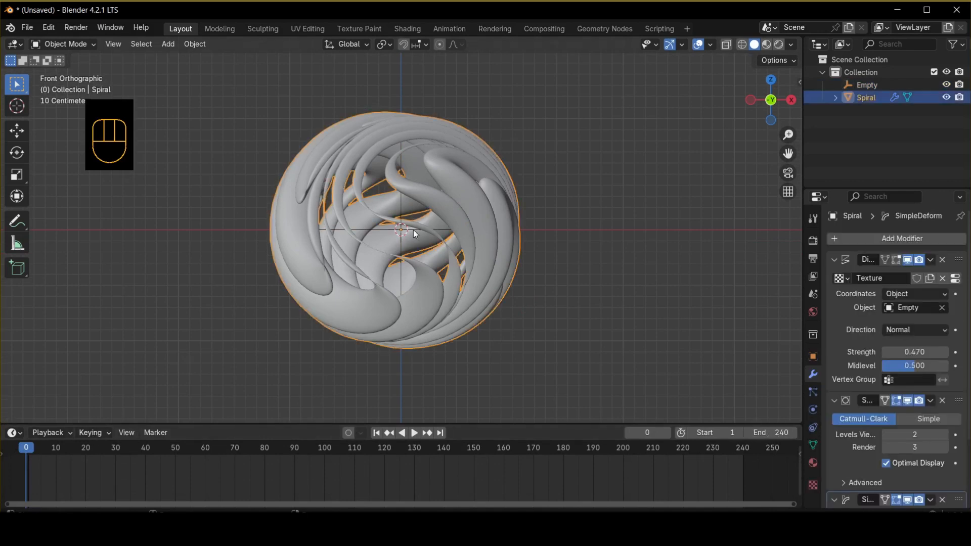
{"action": "left_click", "coordinate": [885, 85]}
{"action": "key", "text": "n"}
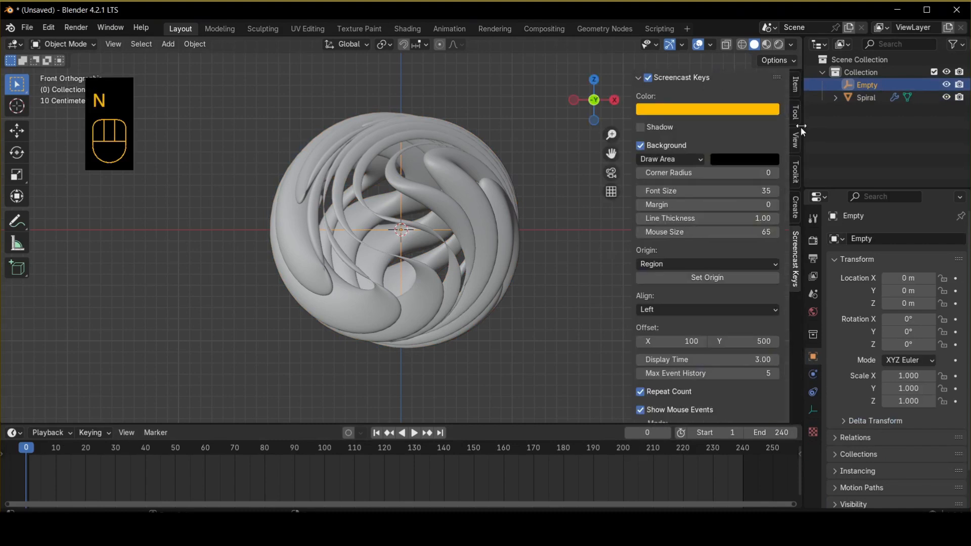
{"action": "left_click", "coordinate": [795, 110]}
{"action": "left_click", "coordinate": [795, 84]}
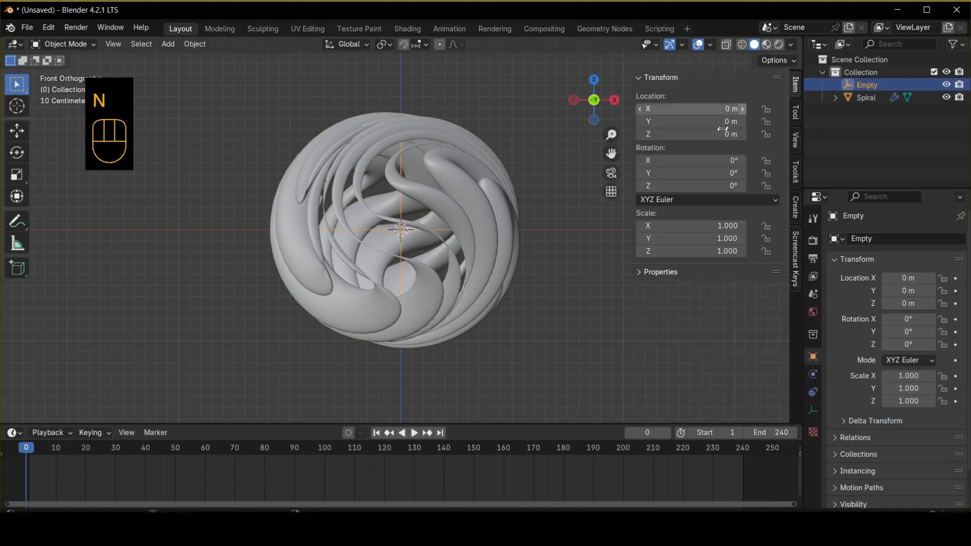
{"action": "right_click", "coordinate": [660, 160]}
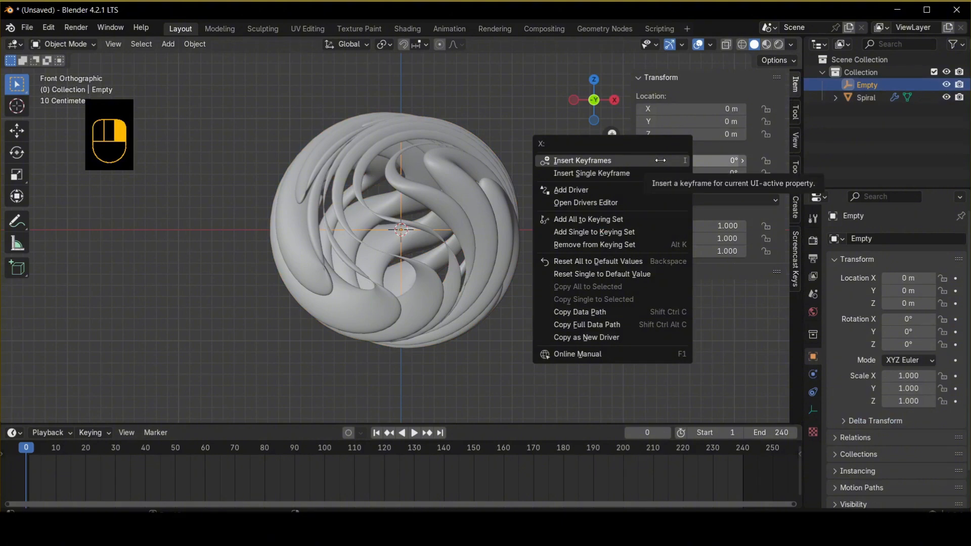
{"action": "left_click", "coordinate": [660, 160]}
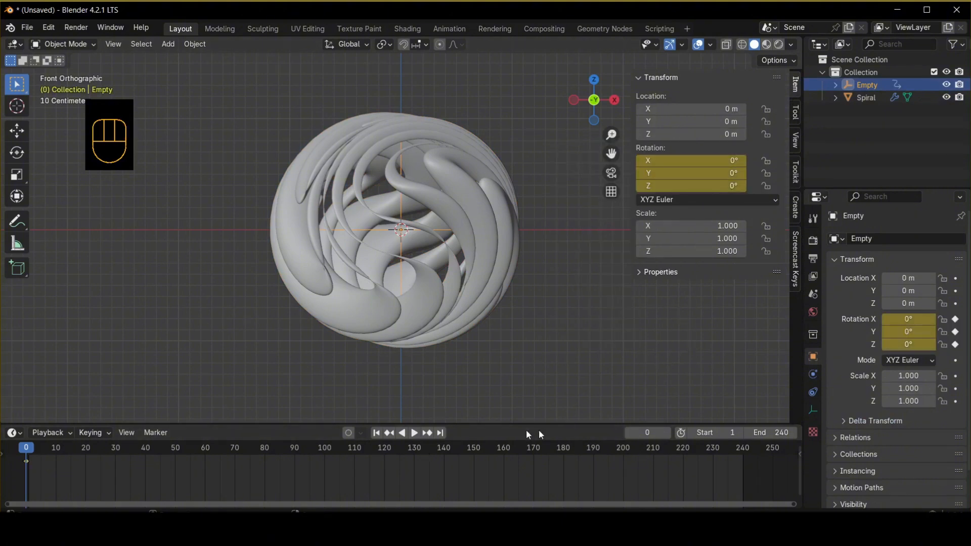
At frame 240, set the Empty's rotation to X -163°, Y 155°, Z -113° and insert a rotation keyframe.
{"action": "left_click", "coordinate": [441, 432]}
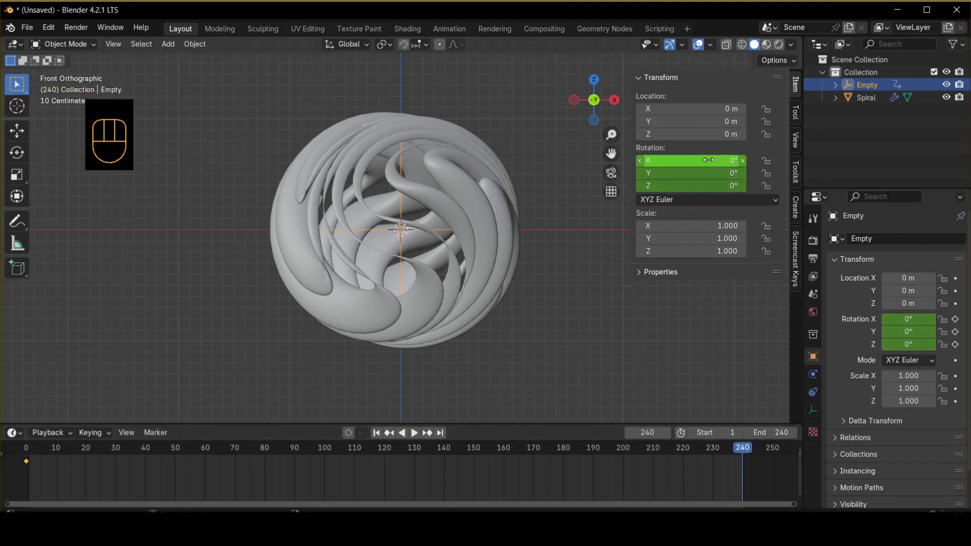
{"action": "left_click_drag", "start_coordinate": [691, 160], "coordinate": [608, 160]}
{"action": "left_click_drag", "start_coordinate": [652, 173], "coordinate": [673, 185]}
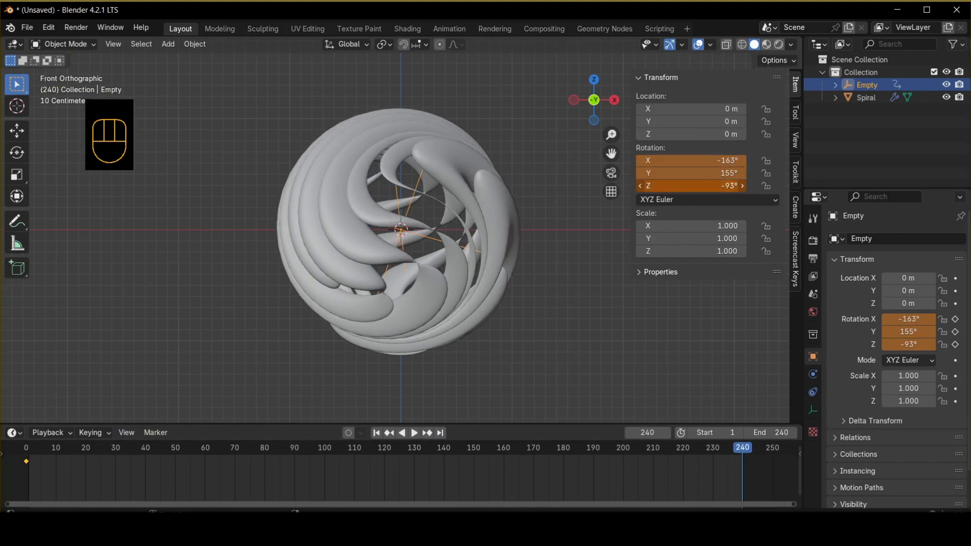
{"action": "left_click_drag", "start_coordinate": [728, 185], "coordinate": [715, 185]}
{"action": "right_click", "coordinate": [677, 157]}
{"action": "left_click", "coordinate": [672, 155]}
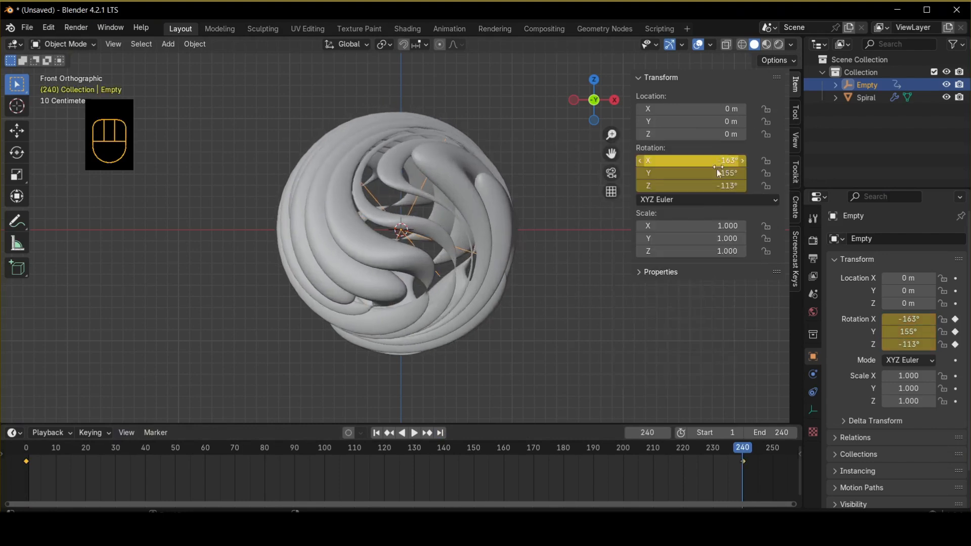
Play back the animation to preview the moving displacement.
{"action": "key", "text": "space"}
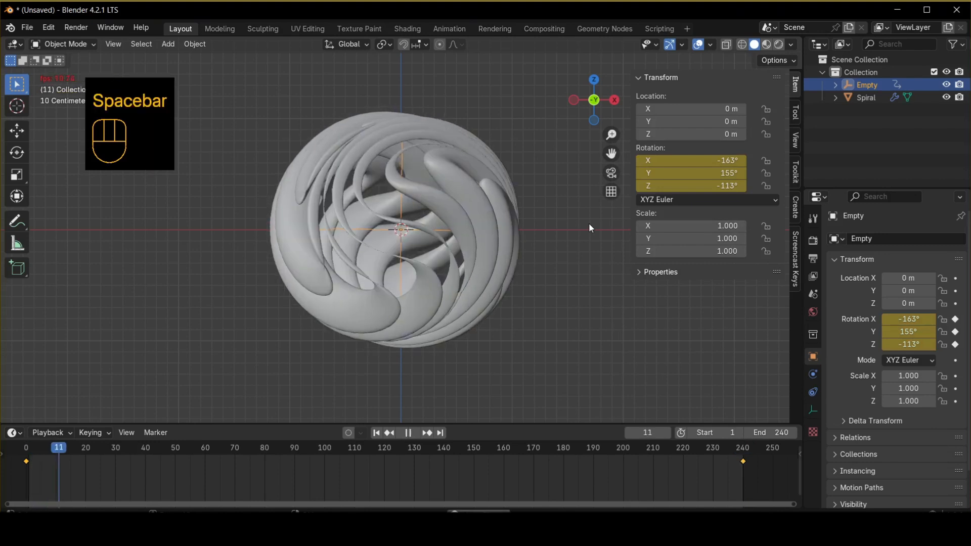
{"action": "key", "text": "space"}
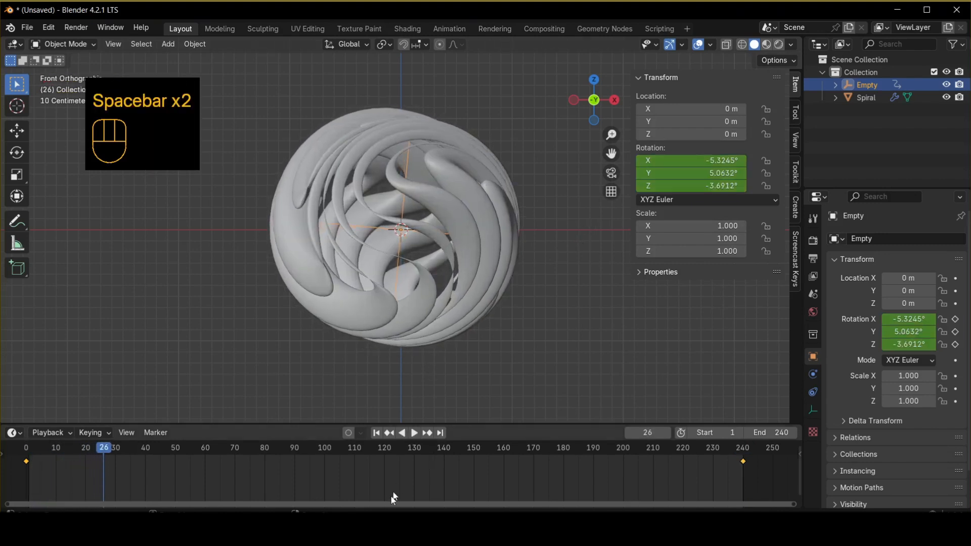
Set the Empty's keyframe interpolation to Linear and play back the animation.
{"action": "key", "text": "t"}
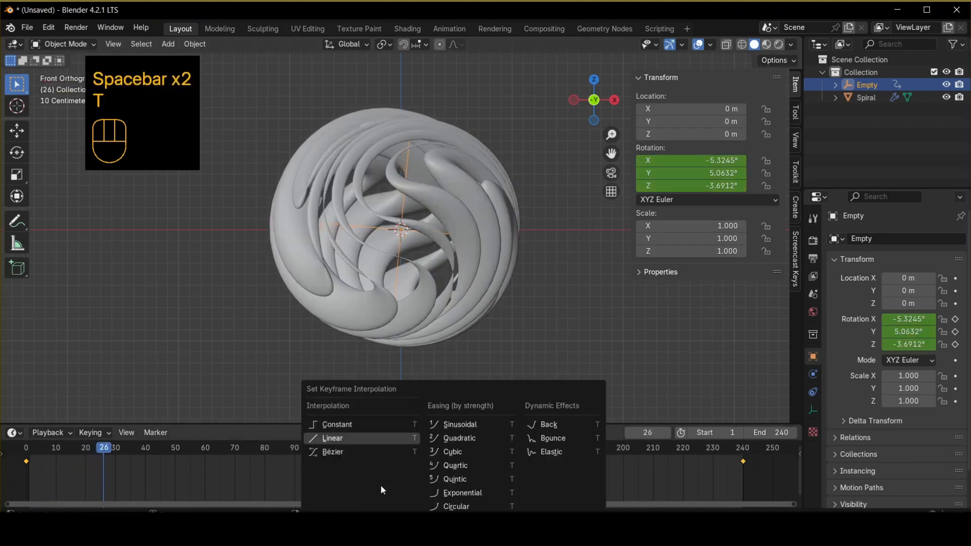
{"action": "left_click", "coordinate": [345, 438]}
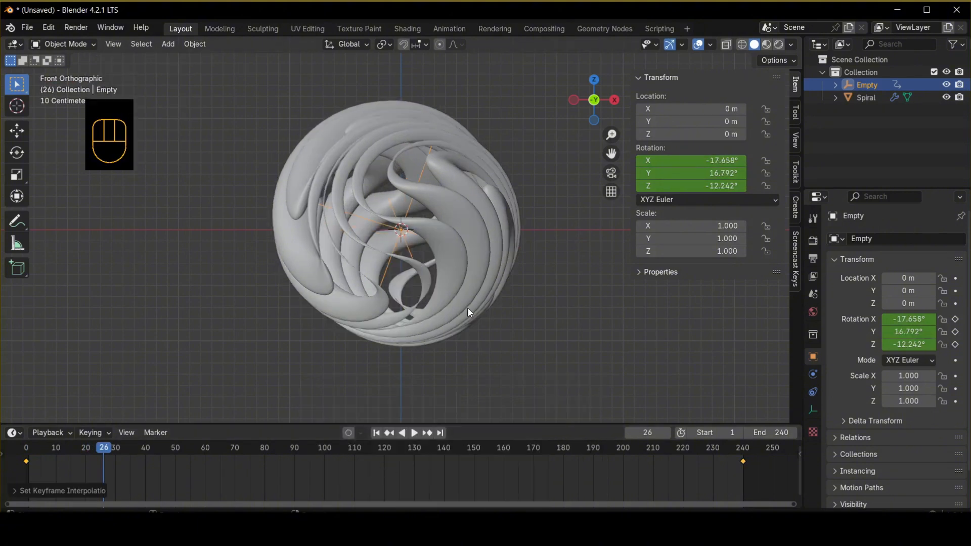
{"action": "key", "text": "b"}
{"action": "key", "text": "space"}
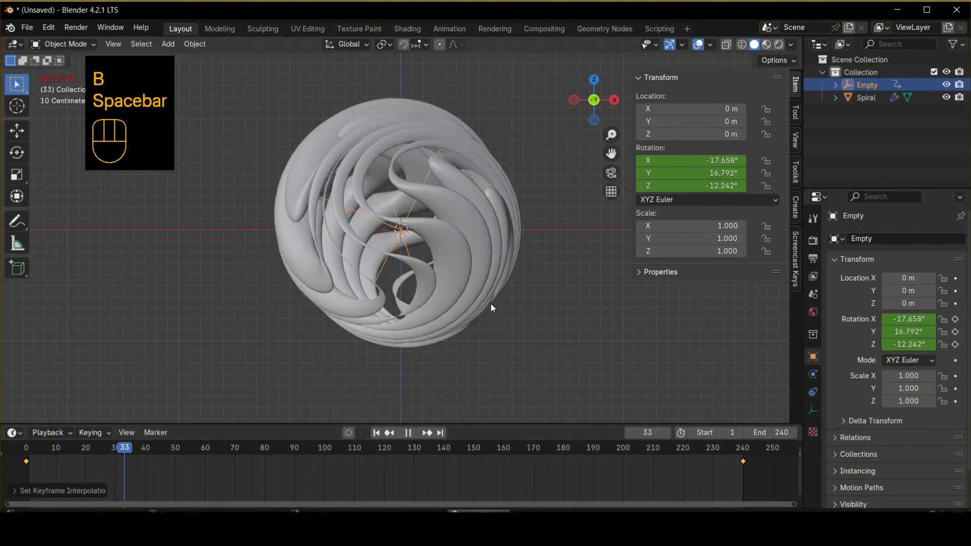
Select the Spiral and move its Subdivision modifier to the bottom of the modifier stack, below Simple Deform.
{"action": "left_click", "coordinate": [463, 239]}
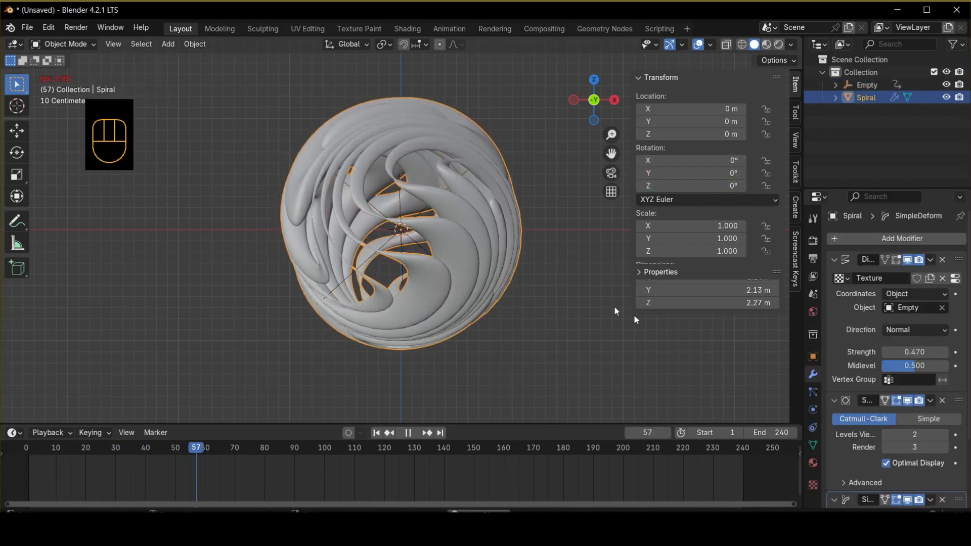
{"action": "left_click", "coordinate": [887, 433]}
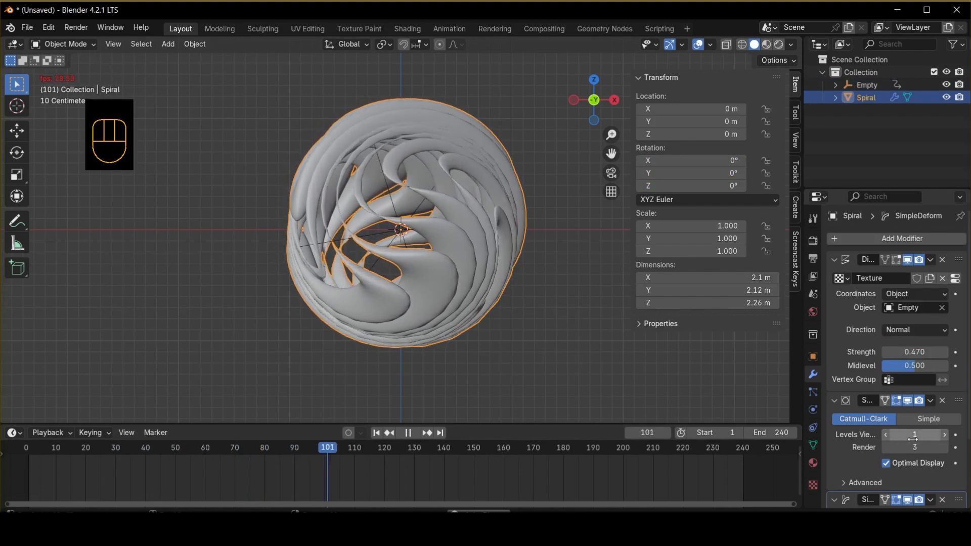
{"action": "left_click", "coordinate": [834, 399]}
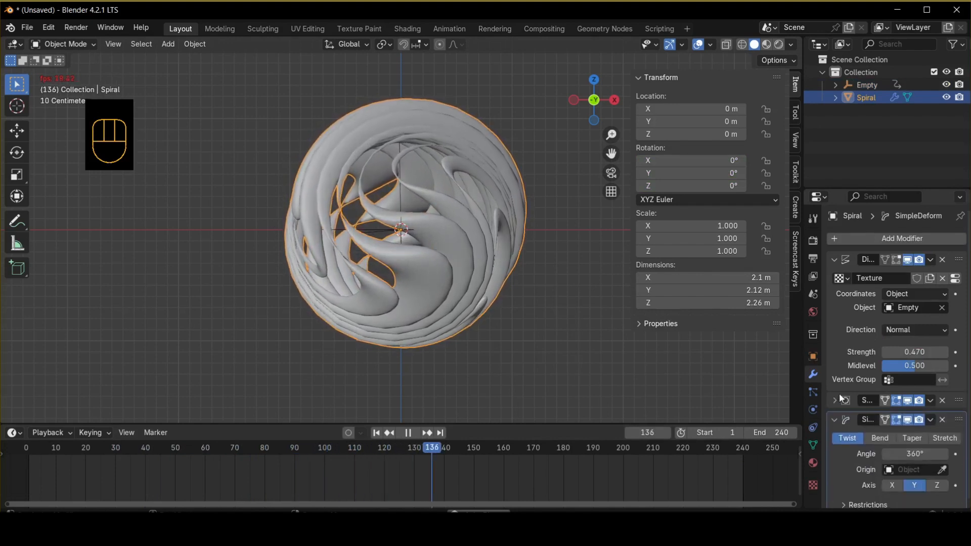
{"action": "left_click", "coordinate": [834, 259]}
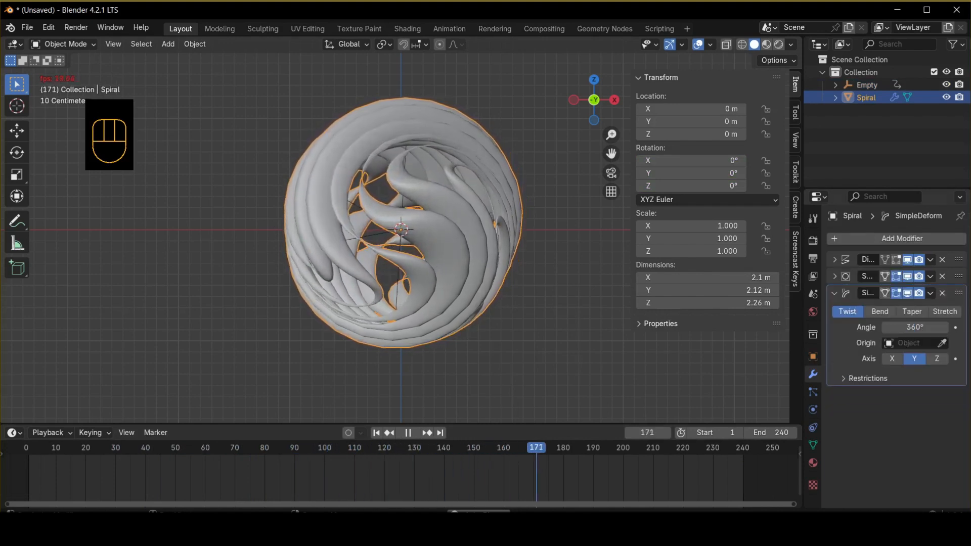
{"action": "left_click_drag", "start_coordinate": [958, 275], "coordinate": [959, 379]}
{"action": "key", "text": "n"}
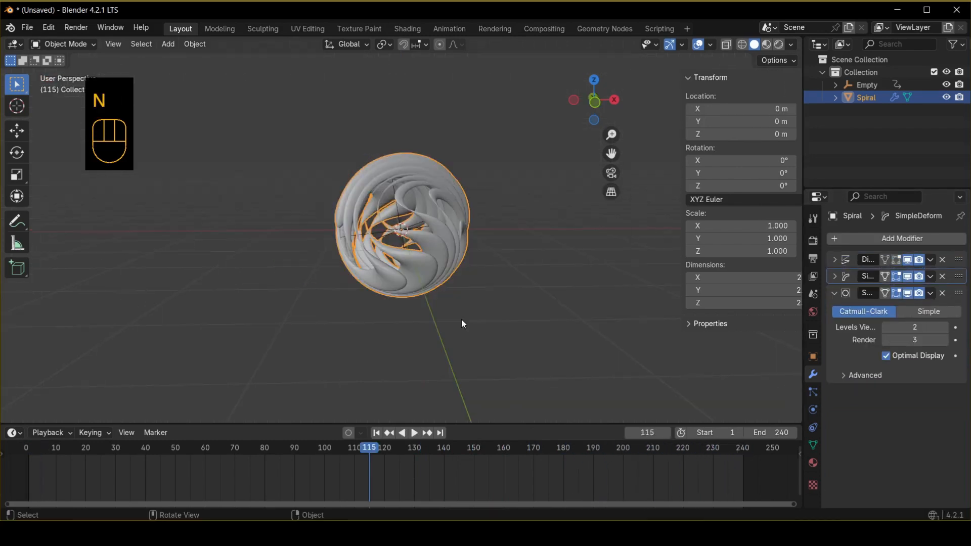
Add a camera and align it to the front view.
{"action": "key", "text": "shift+a"}
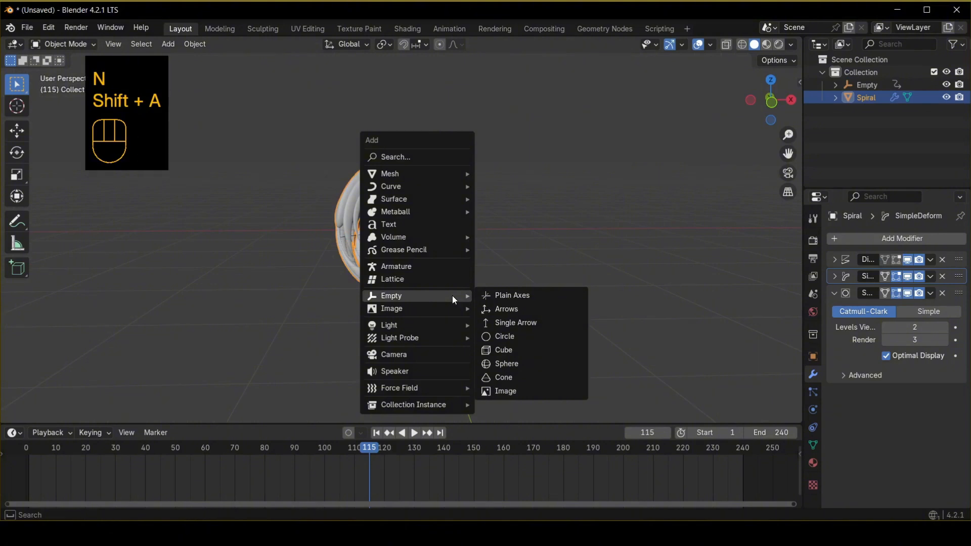
{"action": "left_click", "coordinate": [438, 356]}
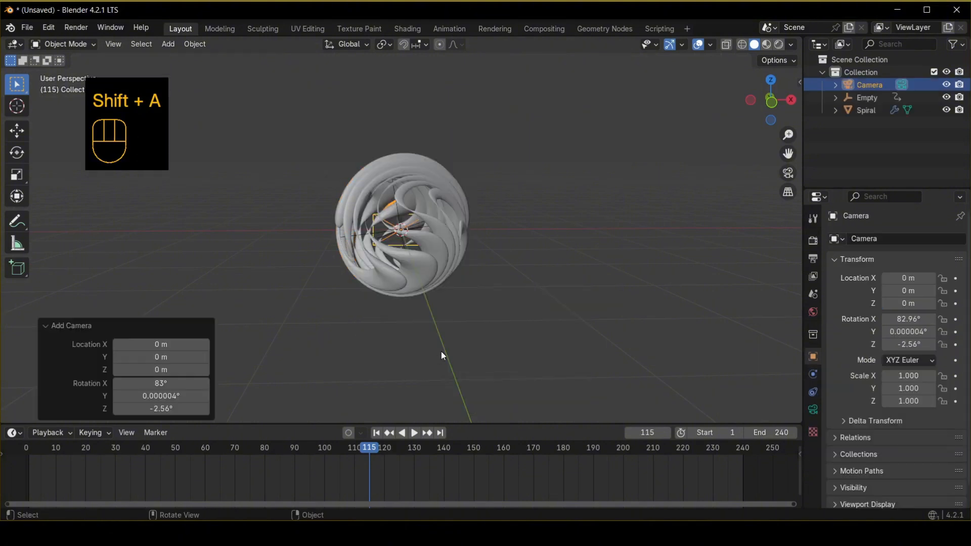
{"action": "key", "text": "KP_0"}
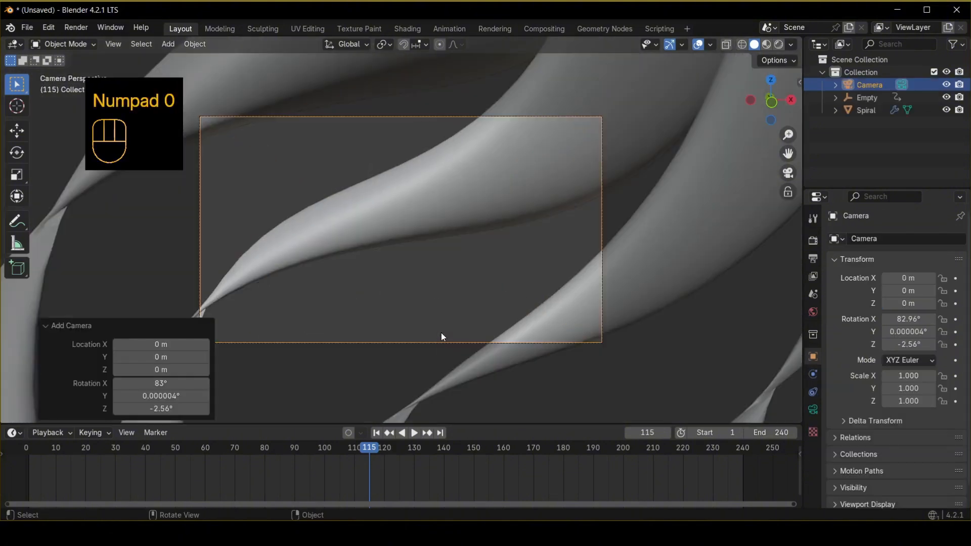
{"action": "key", "text": "KP_1"}
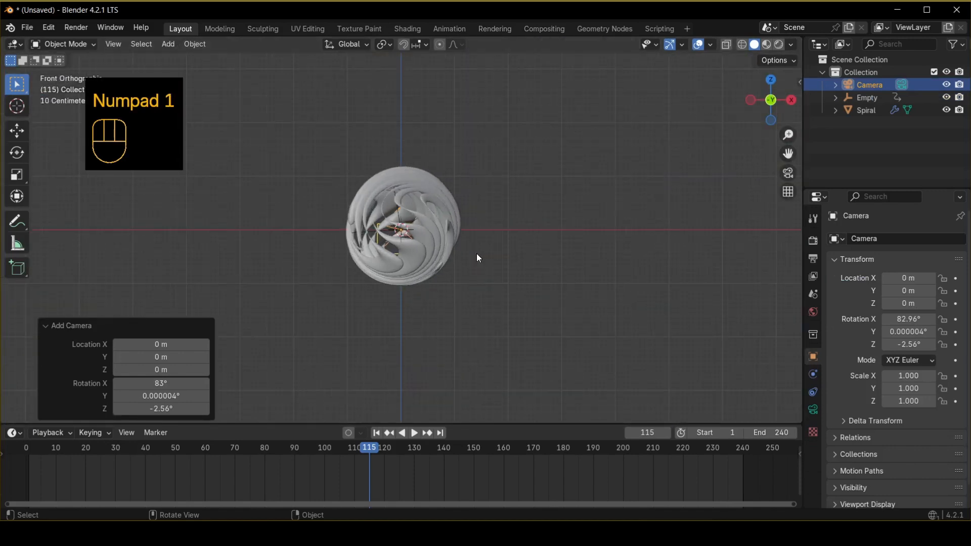
{"action": "key", "text": "ctrl+alt+KP_0"}
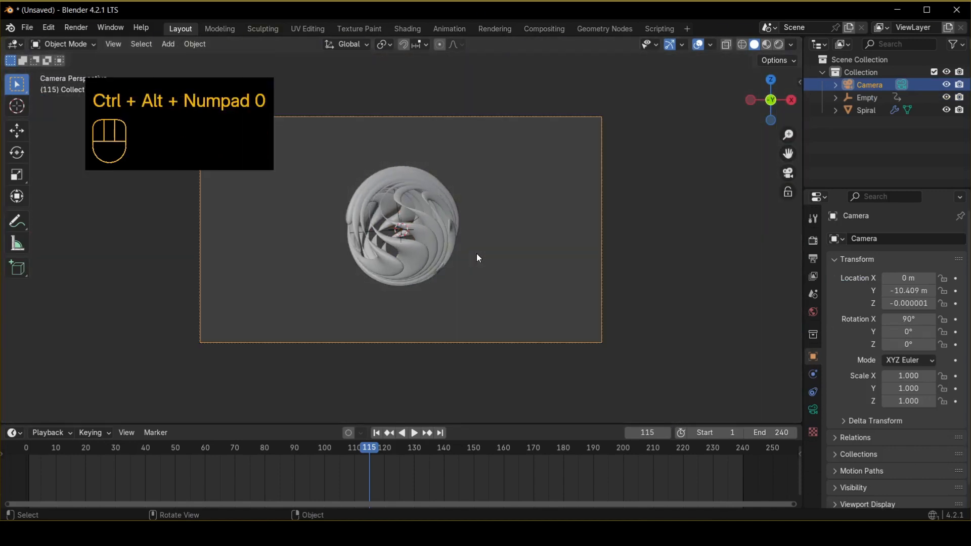
Set the camera's focal length to 100 mm.
{"action": "left_click", "coordinate": [813, 409]}
{"action": "left_click", "coordinate": [905, 298]}
{"action": "type", "text": "100"}
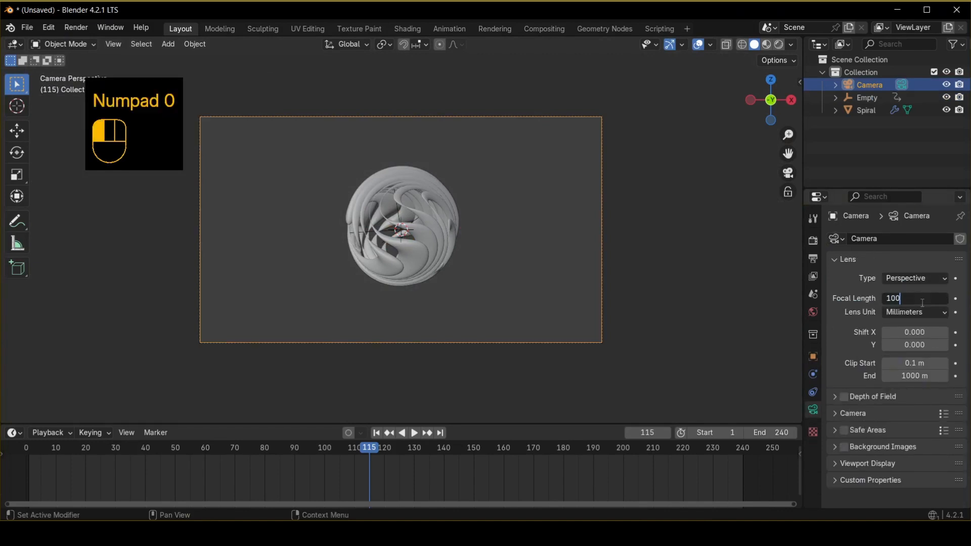
{"action": "key", "text": "Return"}
Move the camera about 2.69 m along its local Z axis to frame the sphere.
{"action": "key", "text": "g"}
{"action": "key", "text": "z"}
{"action": "key", "text": "g"}
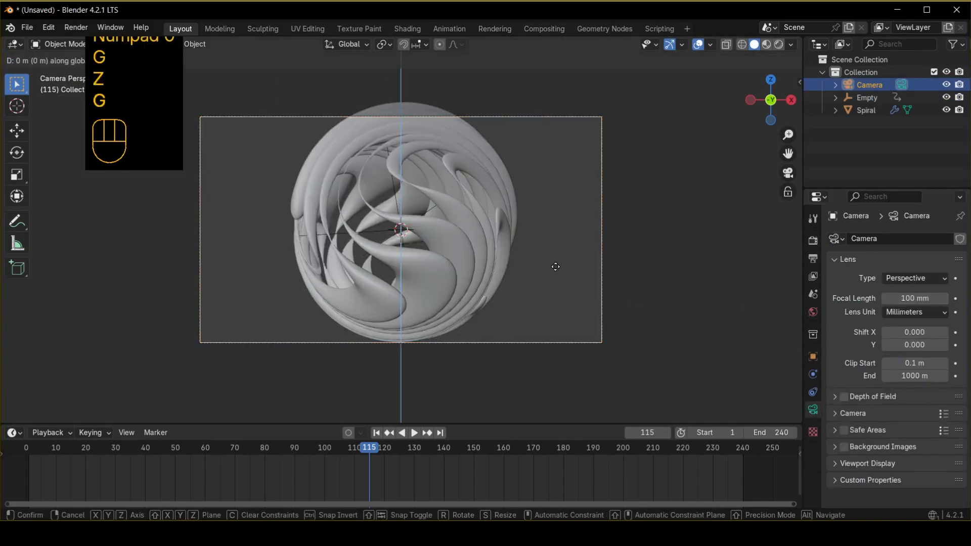
{"action": "key", "text": "z"}
{"action": "left_click", "coordinate": [585, 421]}
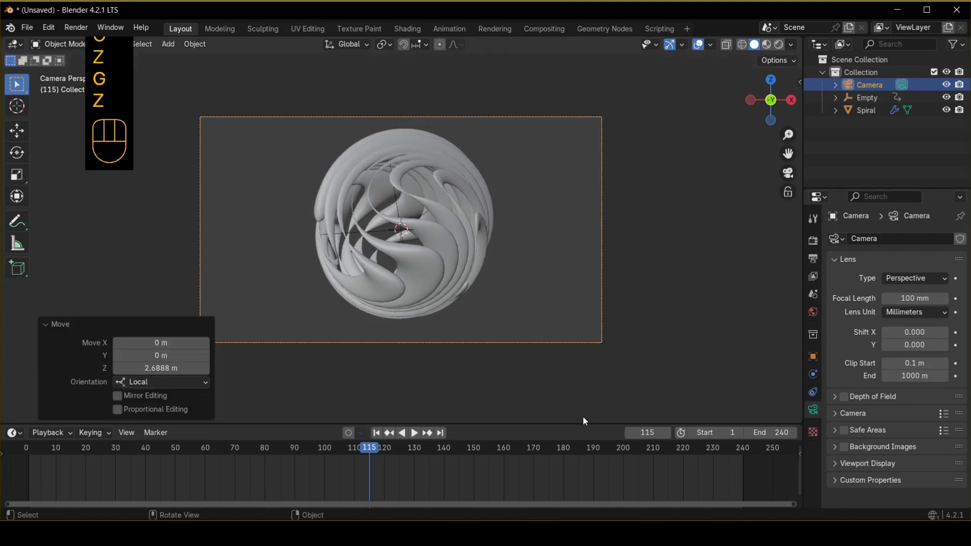
{"action": "left_click", "coordinate": [541, 262]}
Set the world background color to black.
{"action": "left_click", "coordinate": [812, 311]}
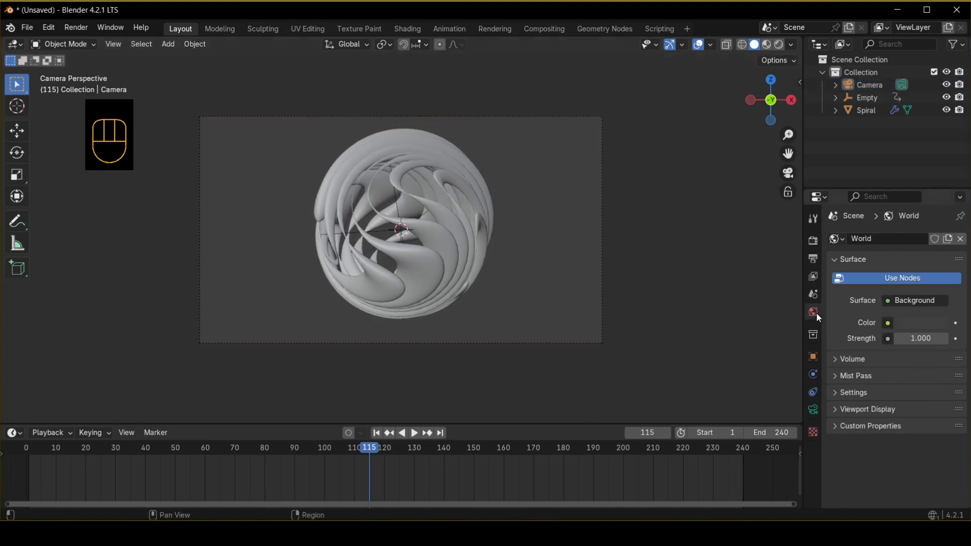
{"action": "left_click", "coordinate": [943, 323]}
{"action": "left_click_drag", "start_coordinate": [935, 214], "coordinate": [909, 247]}
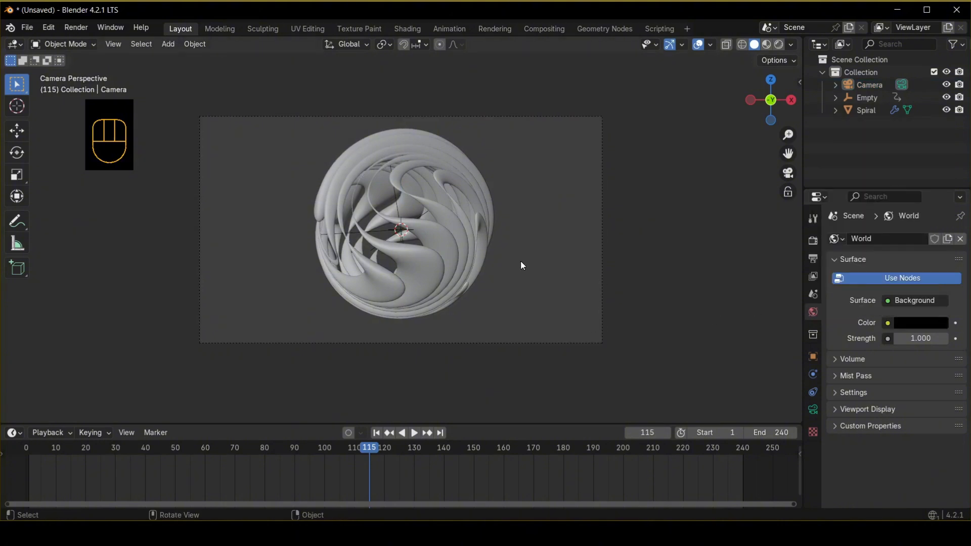
Add an Area light to the scene.
{"action": "key", "text": "shift+a"}
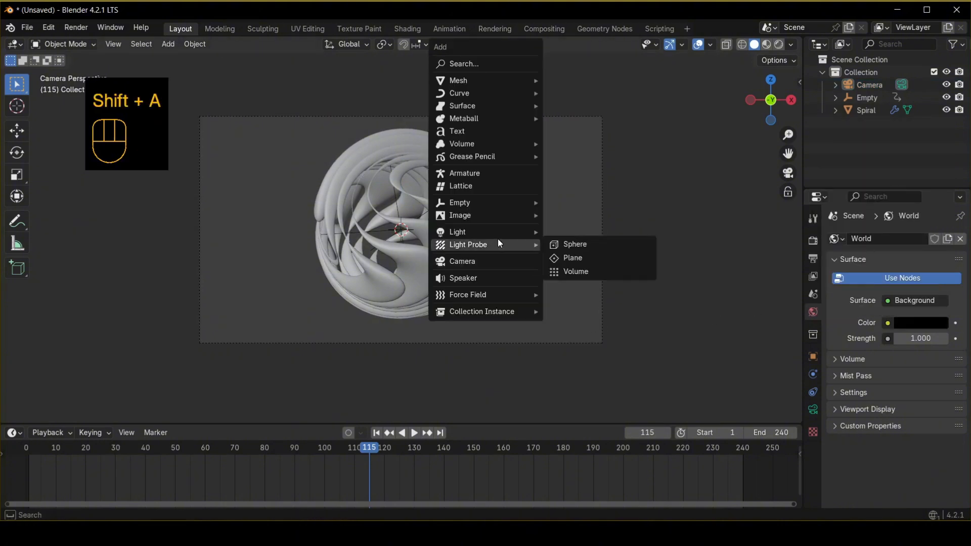
{"action": "mouse_move", "coordinate": [496, 236]}
{"action": "left_click", "coordinate": [563, 272]}
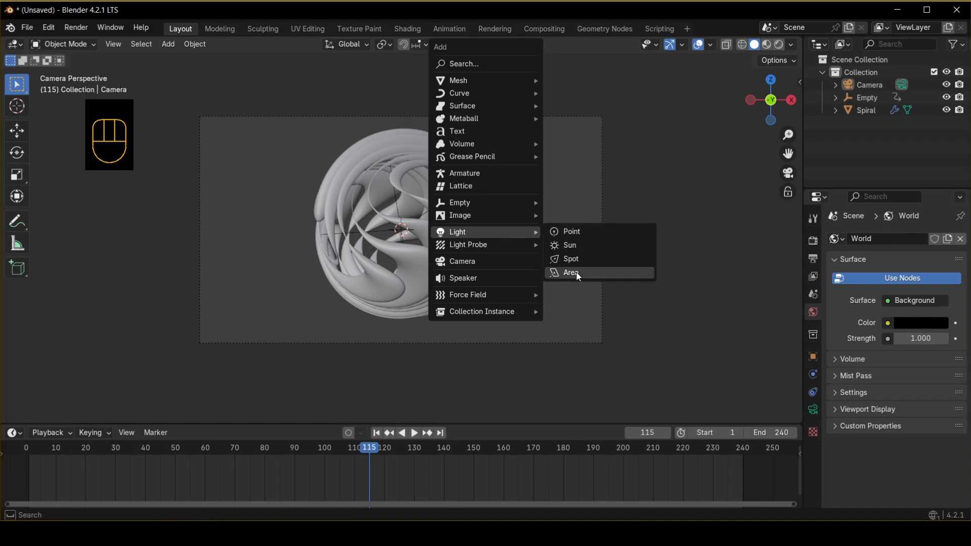
Set the area light's power to 500 W.
{"action": "left_click", "coordinate": [812, 410]}
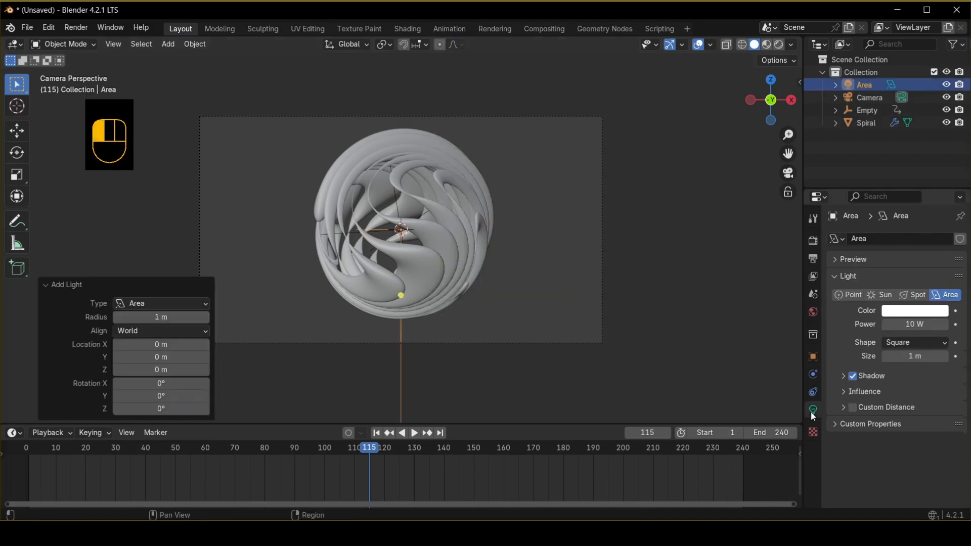
{"action": "left_click", "coordinate": [910, 324]}
{"action": "type", "text": "50"}
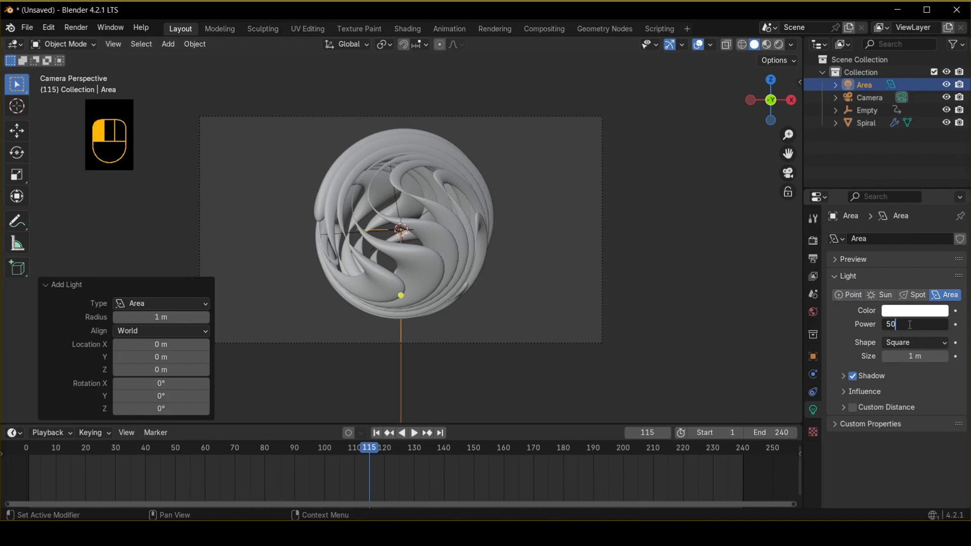
{"action": "type", "text": "0 W"}
Change the area light's shape to Rectangle with a Y size of 5 m.
{"action": "left_click", "coordinate": [910, 339]}
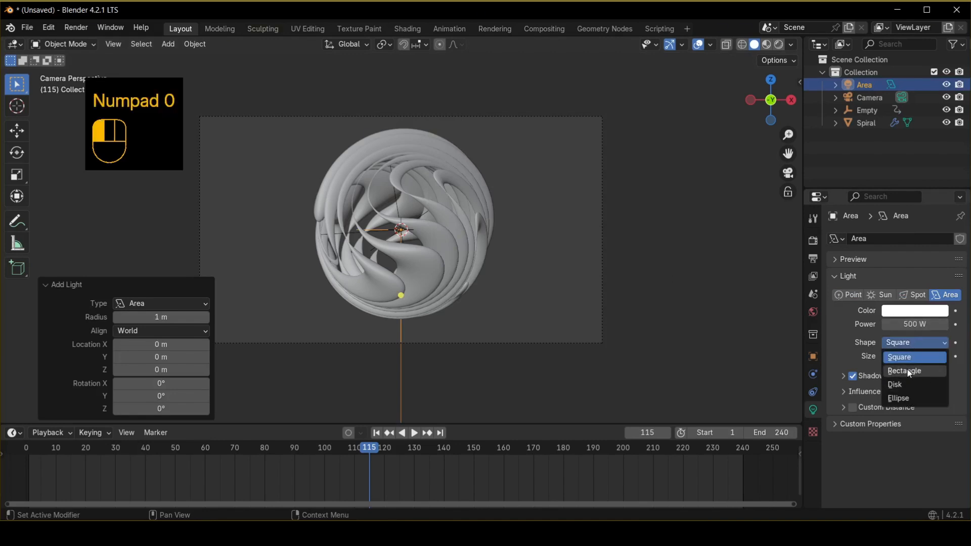
{"action": "left_click", "coordinate": [908, 371]}
{"action": "left_click", "coordinate": [915, 369]}
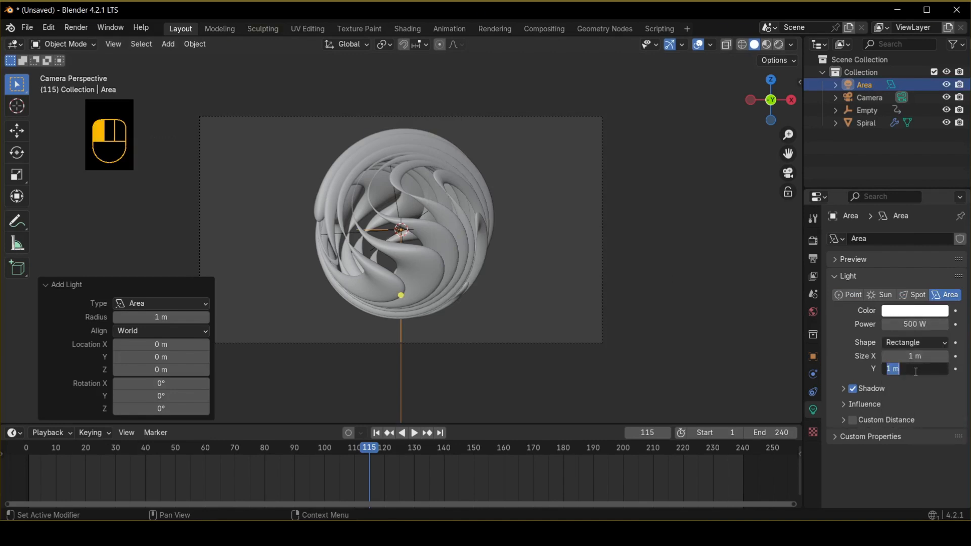
{"action": "type", "text": "5"}
{"action": "key", "text": "Return"}
Rotate the area light -90° around the X axis.
{"action": "middle_click_drag", "start_coordinate": [508, 236], "coordinate": [518, 299]}
{"action": "type", "text": "r"}
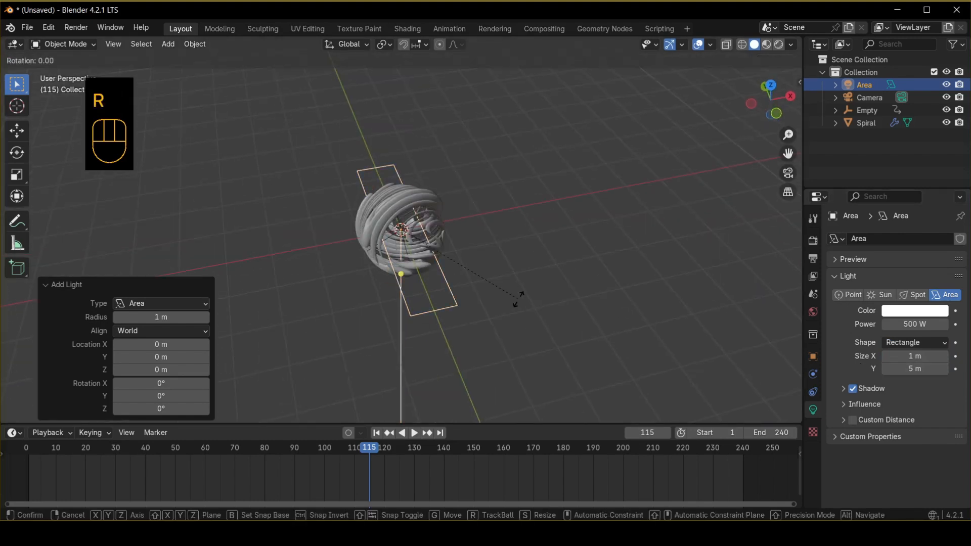
{"action": "type", "text": "x-90"}
{"action": "left_click", "coordinate": [518, 298]}
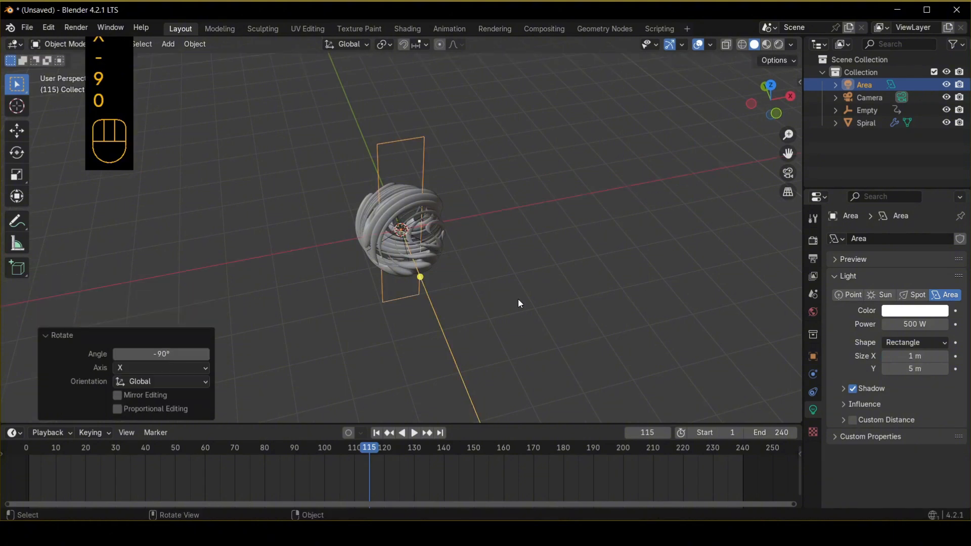
Move the area light 4 m along the Y axis.
{"action": "middle_click_drag", "start_coordinate": [518, 299], "coordinate": [445, 299]}
{"action": "key", "text": "g"}
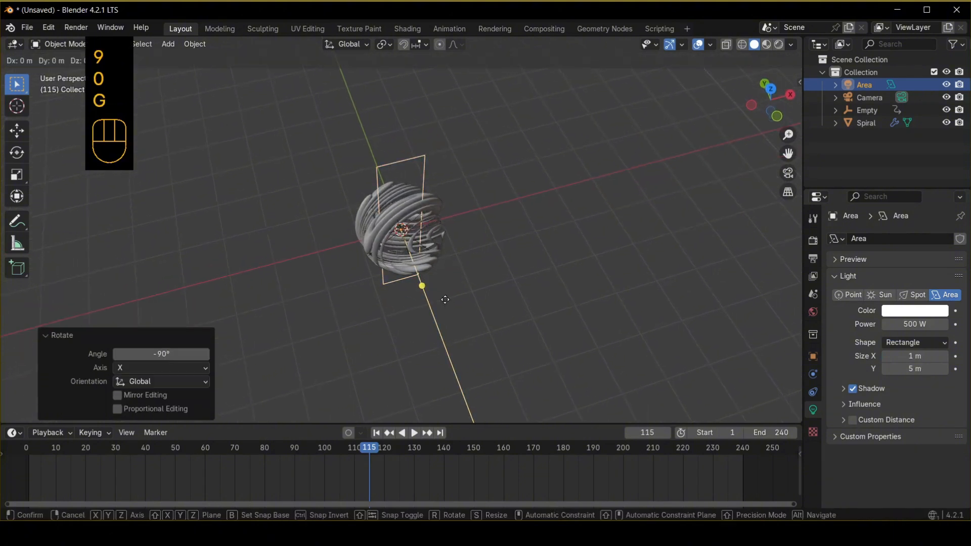
{"action": "key", "text": "y"}
{"action": "left_click", "coordinate": [404, 174]}
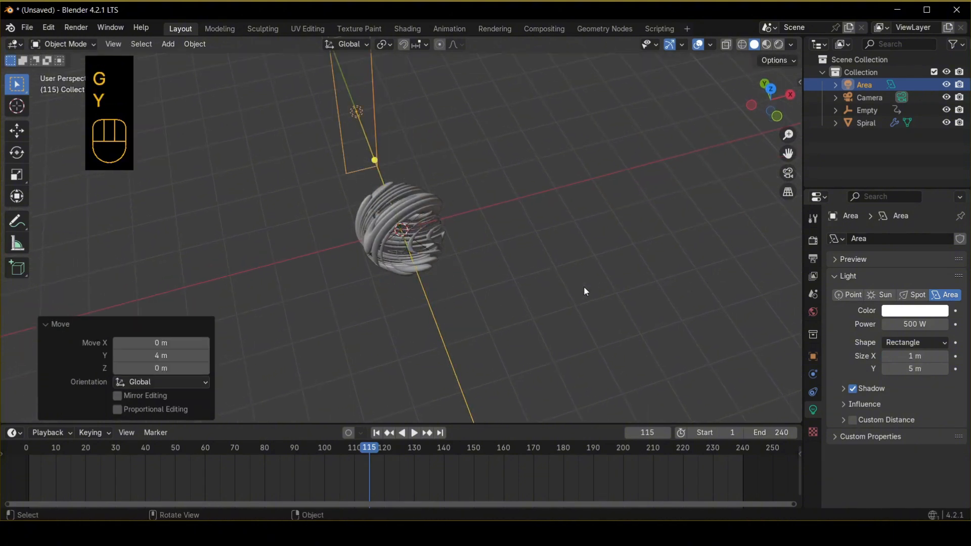
Move the area light 2 m along the X axis.
{"action": "key", "text": "g"}
{"action": "key", "text": "x"}
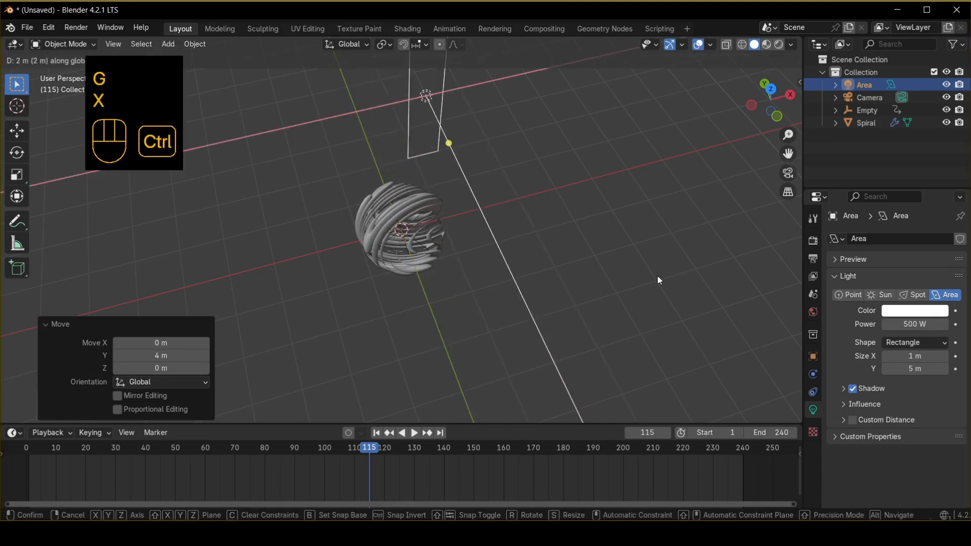
{"action": "left_click", "coordinate": [654, 273]}
Rotate the area light -30° around the Z axis.
{"action": "key", "text": "r"}
{"action": "key", "text": "z"}
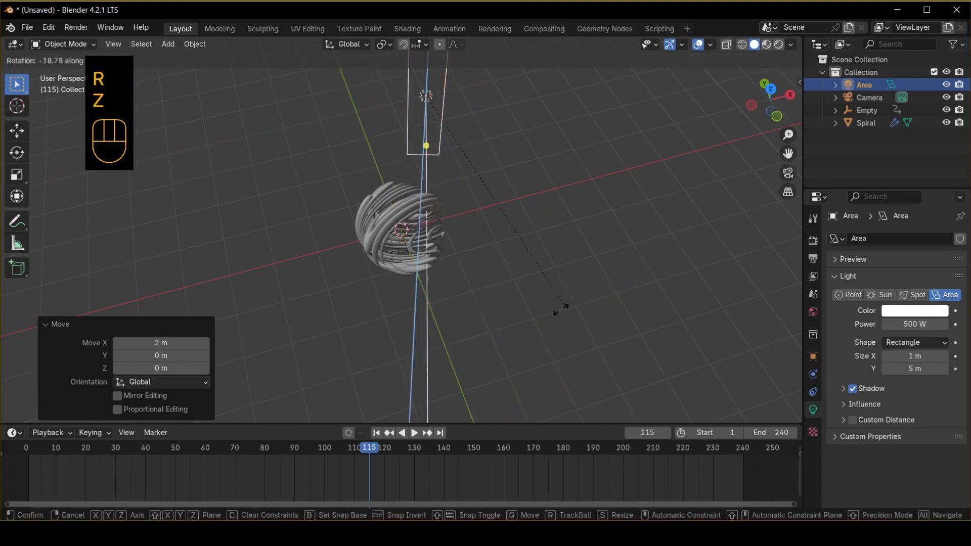
{"action": "key", "text": "ctrl"}
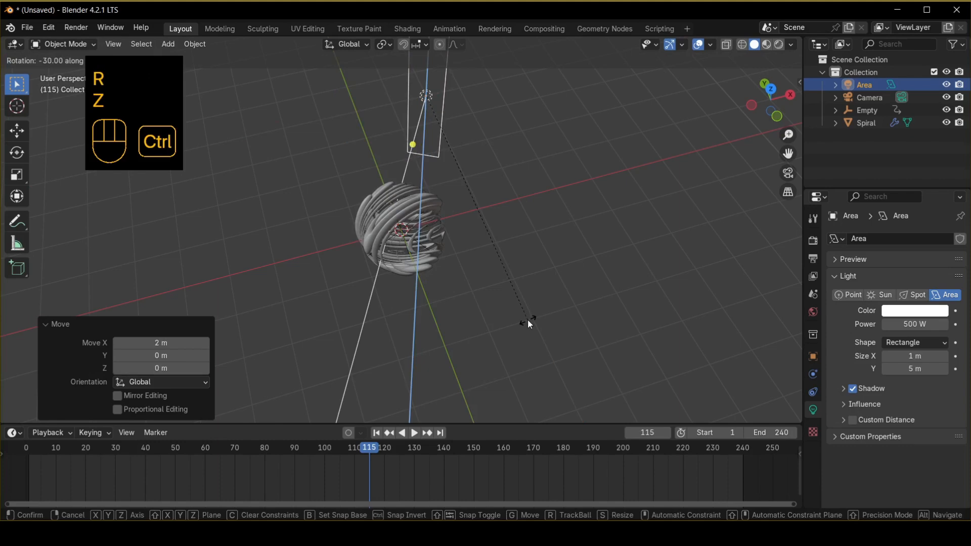
{"action": "left_click", "coordinate": [527, 319]}
{"action": "middle_click_drag", "start_coordinate": [527, 320], "coordinate": [521, 281]}
Switch to the front view with Rendered viewport shading.
{"action": "key", "text": "KP_1"}
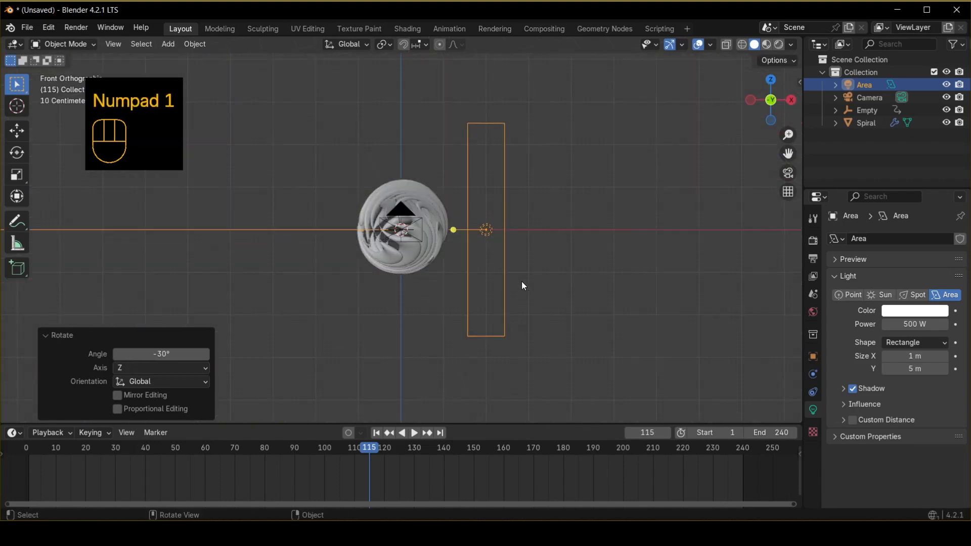
{"action": "key", "text": "z"}
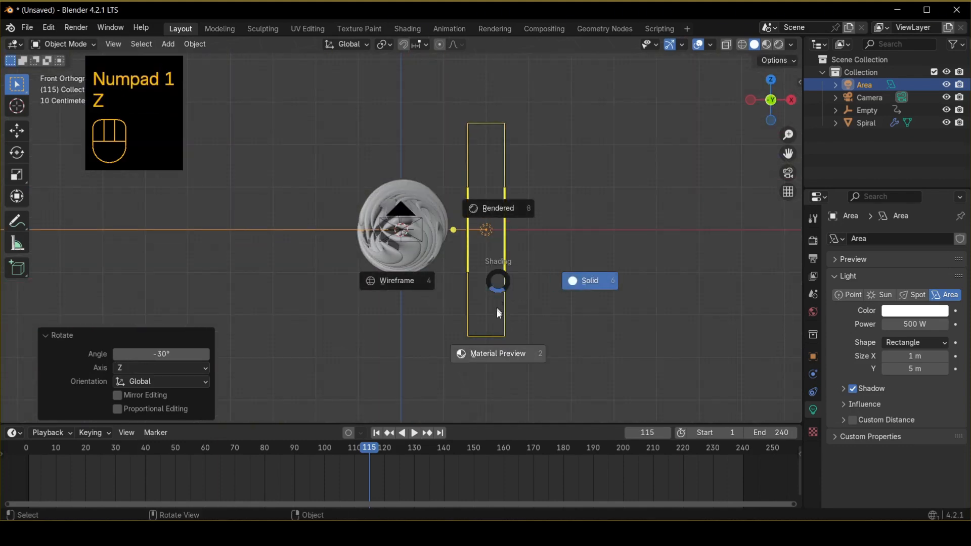
{"action": "left_click", "coordinate": [485, 213]}
Select the area light and duplicate it in place.
{"action": "scroll", "coordinate": [438, 268], "scroll_direction": "up", "scroll_amount": 3}
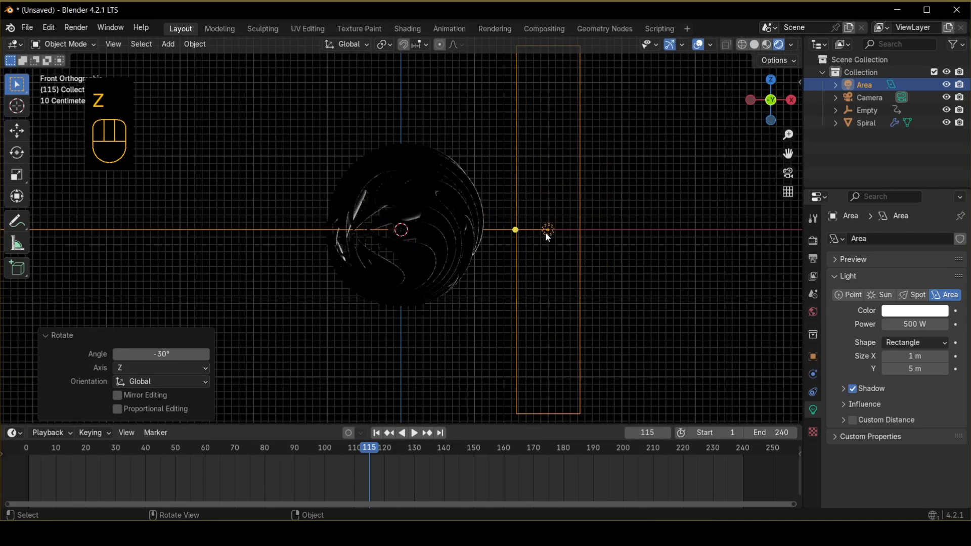
{"action": "left_click", "coordinate": [547, 232]}
{"action": "key", "text": "shift+d"}
{"action": "right_click", "coordinate": [594, 162]}
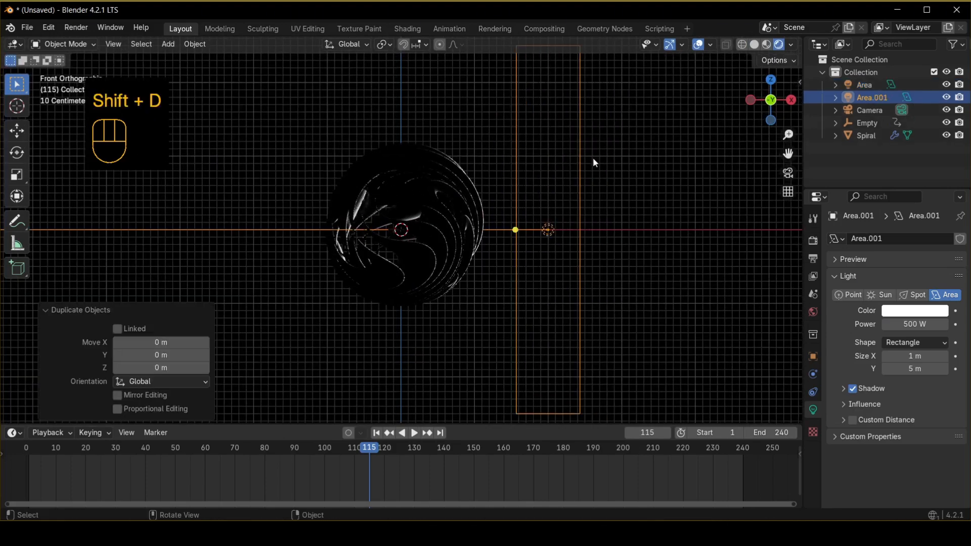
Move the duplicated area light 3.6 m along the negative X axis.
{"action": "key", "text": "g"}
{"action": "key", "text": "x"}
{"action": "key", "text": "g"}
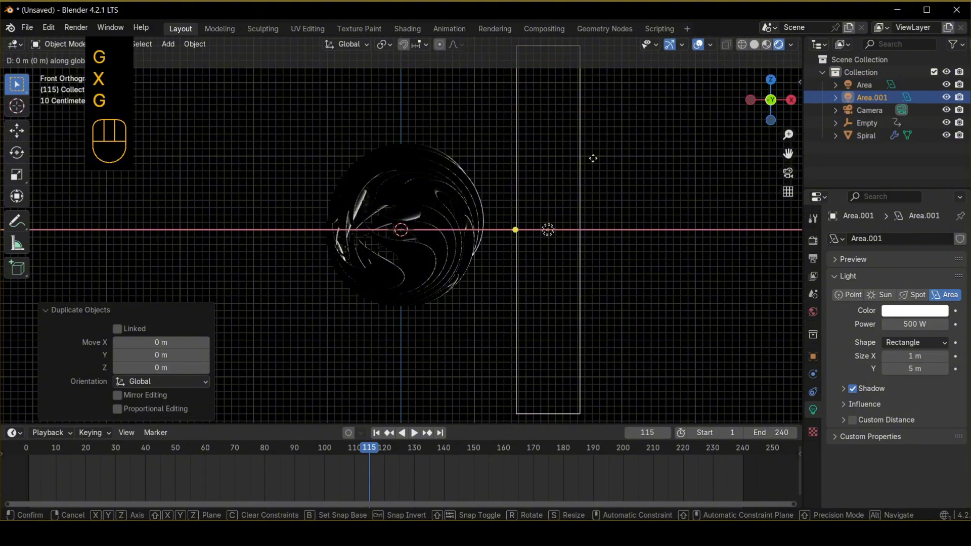
{"action": "left_click", "coordinate": [329, 192], "text": "ctrl"}
{"action": "middle_click_drag", "start_coordinate": [380, 177], "coordinate": [383, 286]}
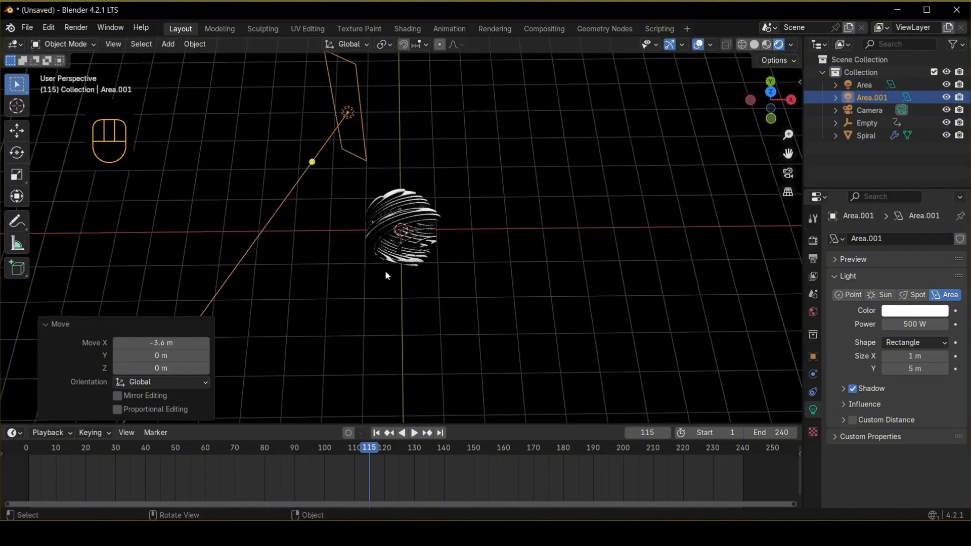
Rotate the duplicated area light 63° around the Z axis.
{"action": "key", "text": "r"}
{"action": "key", "text": "z"}
{"action": "left_click", "coordinate": [581, 173]}
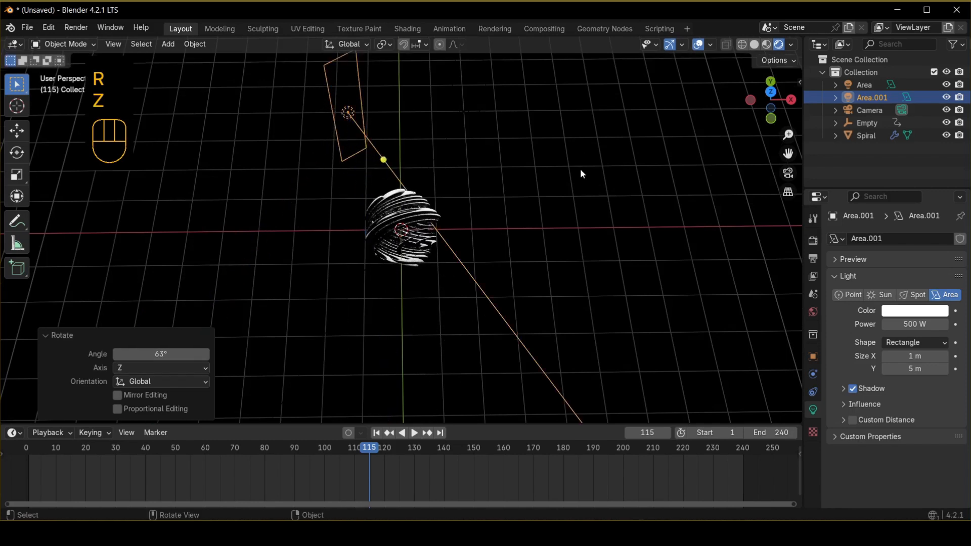
Move the duplicated area light about -1.35 m along Y and about -0.79 m along X.
{"action": "key", "text": "g"}
{"action": "key", "text": "y"}
{"action": "left_click", "coordinate": [575, 206]}
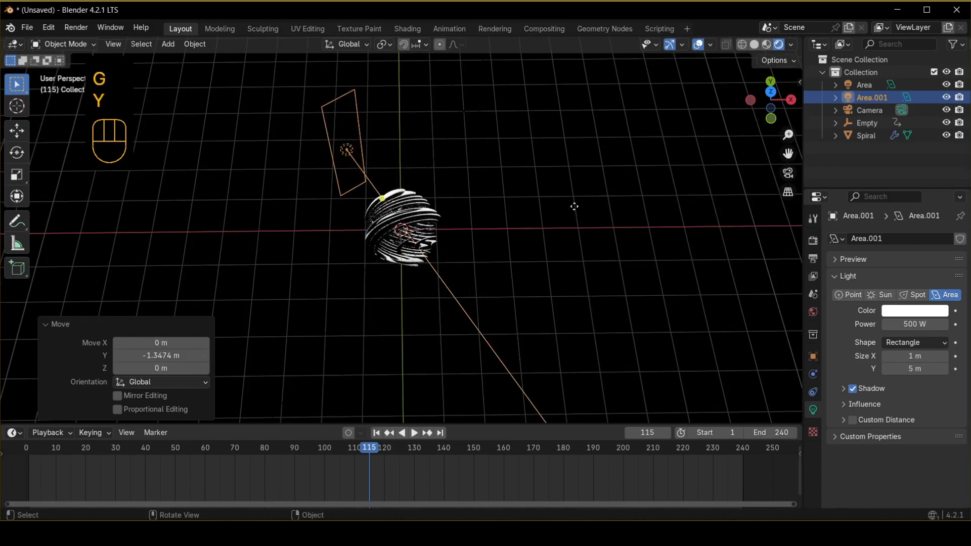
{"action": "key", "text": "g"}
{"action": "key", "text": "x"}
{"action": "left_click", "coordinate": [547, 204]}
Select the original area light in front view and move it about -2.2 m along the Y axis.
{"action": "key", "text": "KP_1"}
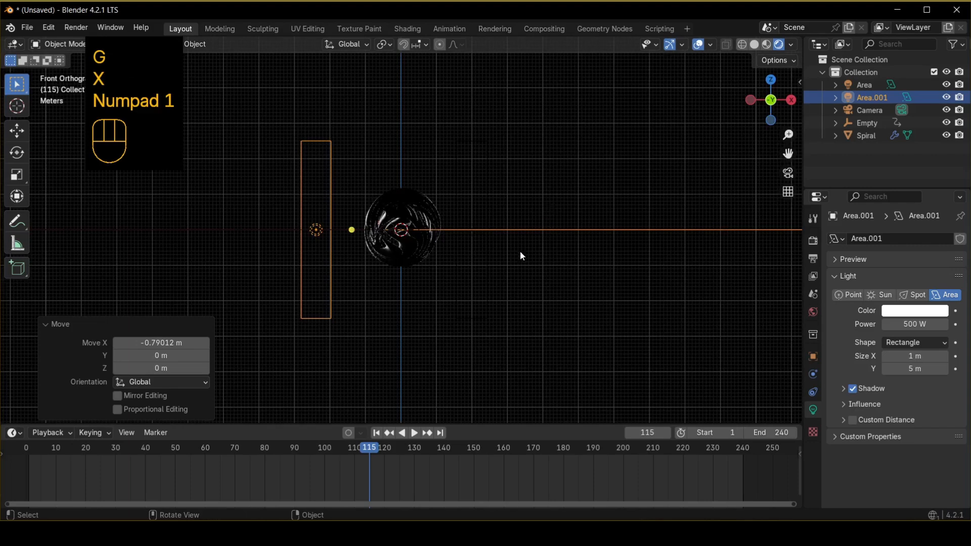
{"action": "scroll", "coordinate": [522, 256], "scroll_direction": "up", "scroll_amount": 5}
{"action": "left_click", "coordinate": [570, 212]}
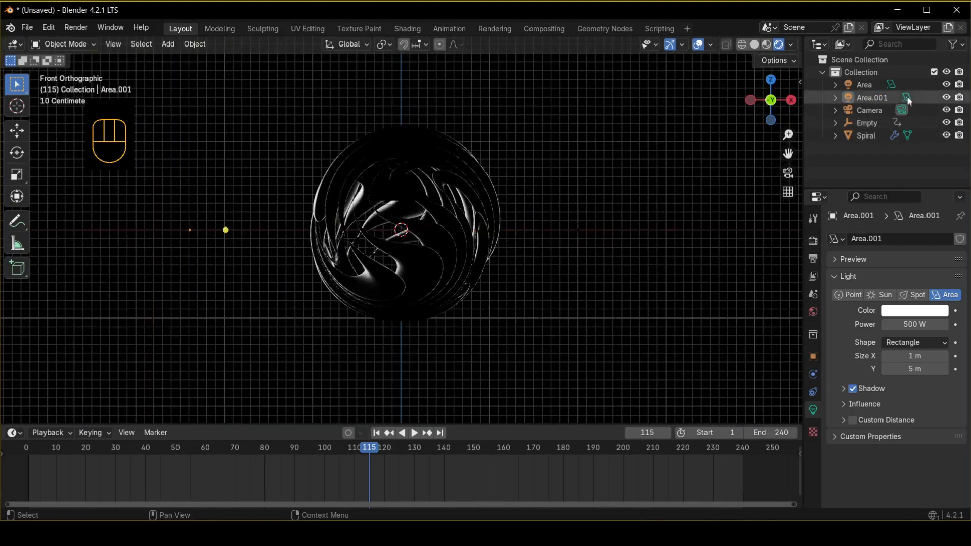
{"action": "left_click", "coordinate": [568, 235]}
{"action": "key", "text": "g"}
{"action": "key", "text": "y"}
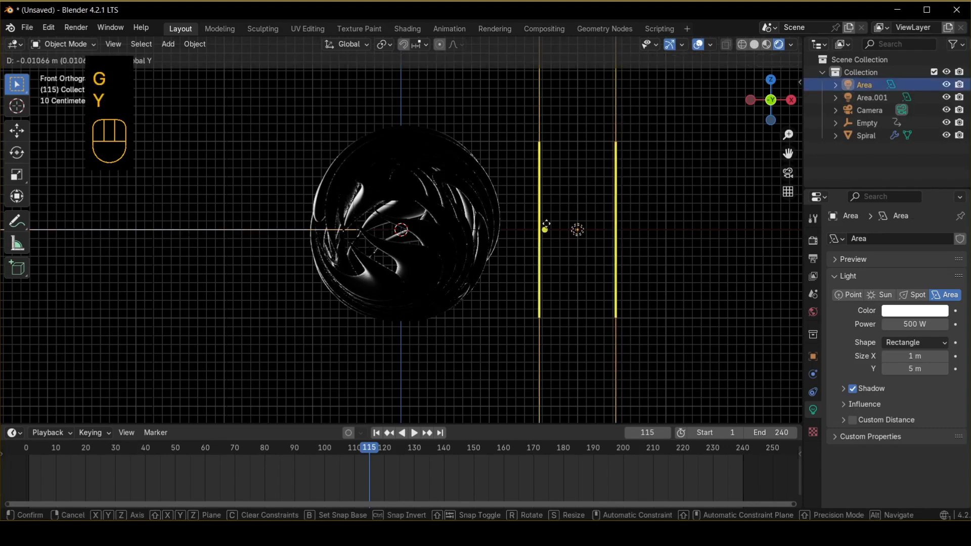
{"action": "left_click", "coordinate": [632, 173]}
{"action": "left_click", "coordinate": [333, 279]}
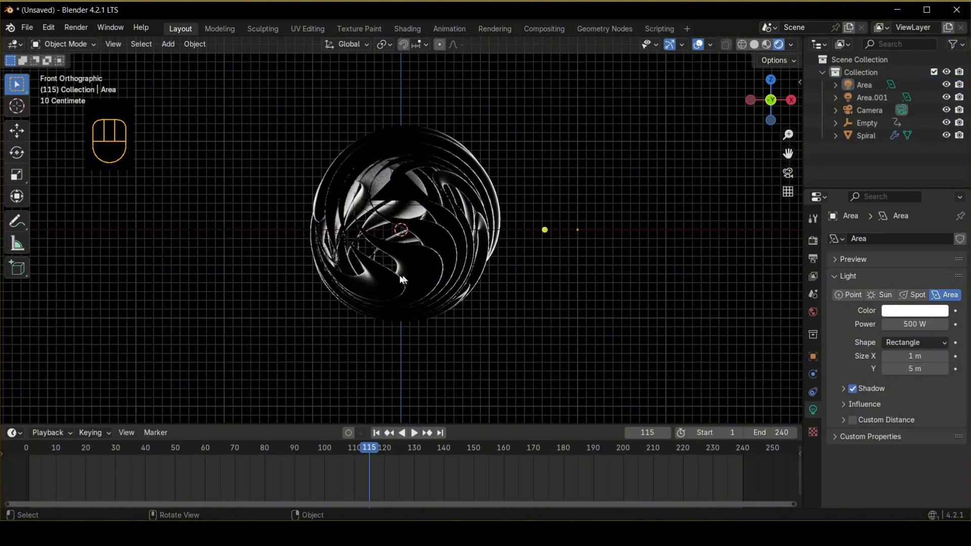
Select the camera in camera view and dolly it about 0.64 m along its local Z axis, then nudge it along Z.
{"action": "scroll", "coordinate": [431, 266], "scroll_direction": "down", "scroll_amount": 3}
{"action": "key", "text": "KP_0"}
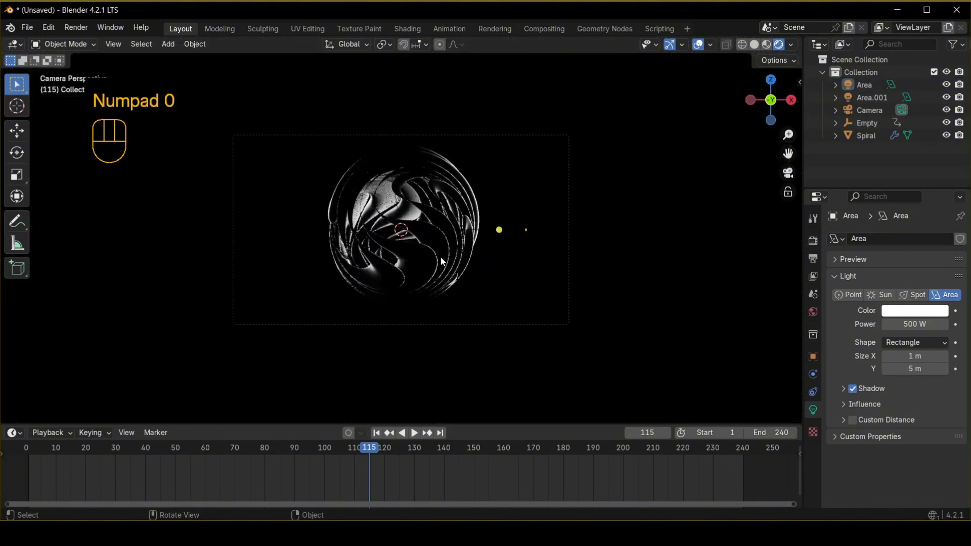
{"action": "left_click", "coordinate": [476, 137]}
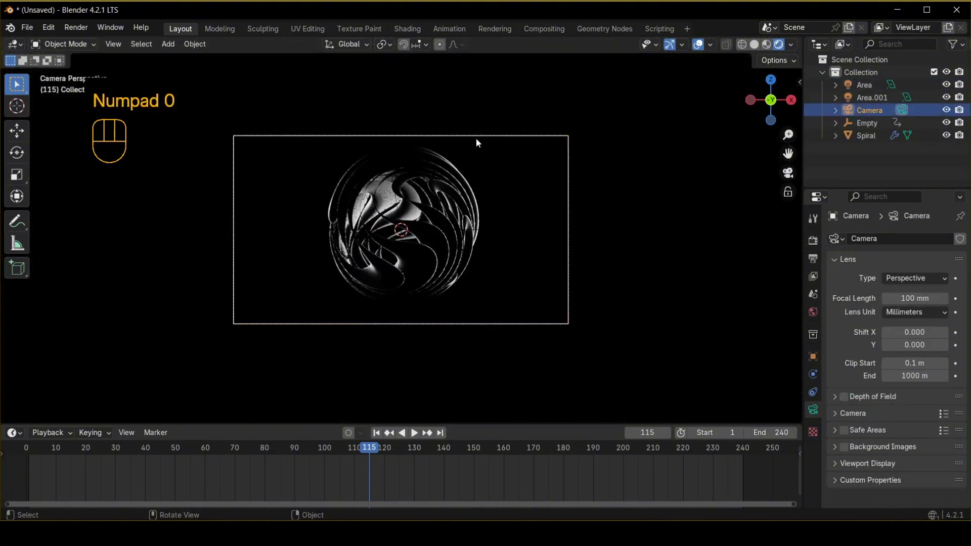
{"action": "key", "text": "g"}
{"action": "key", "text": "z"}
{"action": "key", "text": "z"}
{"action": "left_click", "coordinate": [486, 199]}
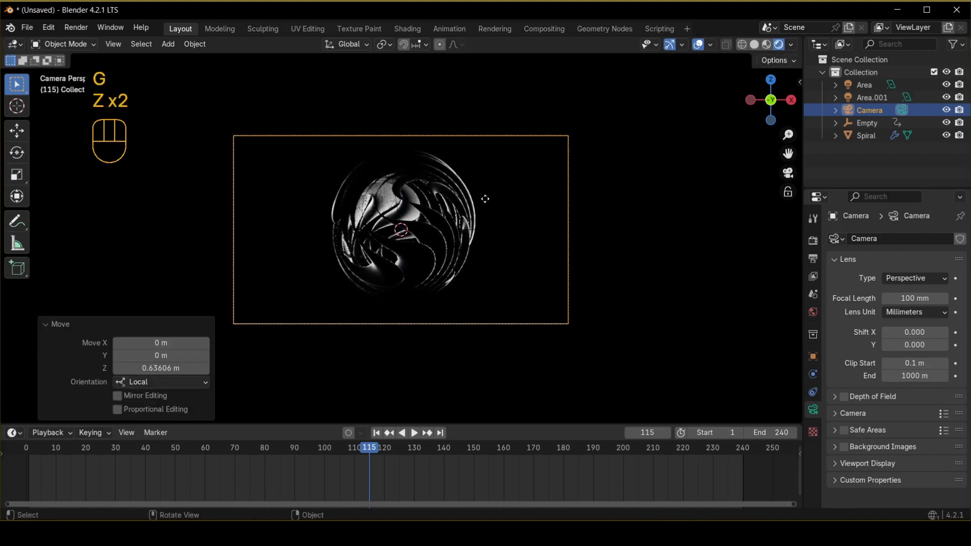
{"action": "key", "text": "g"}
{"action": "key", "text": "z"}
{"action": "left_click", "coordinate": [487, 193]}
{"action": "left_click", "coordinate": [574, 221]}
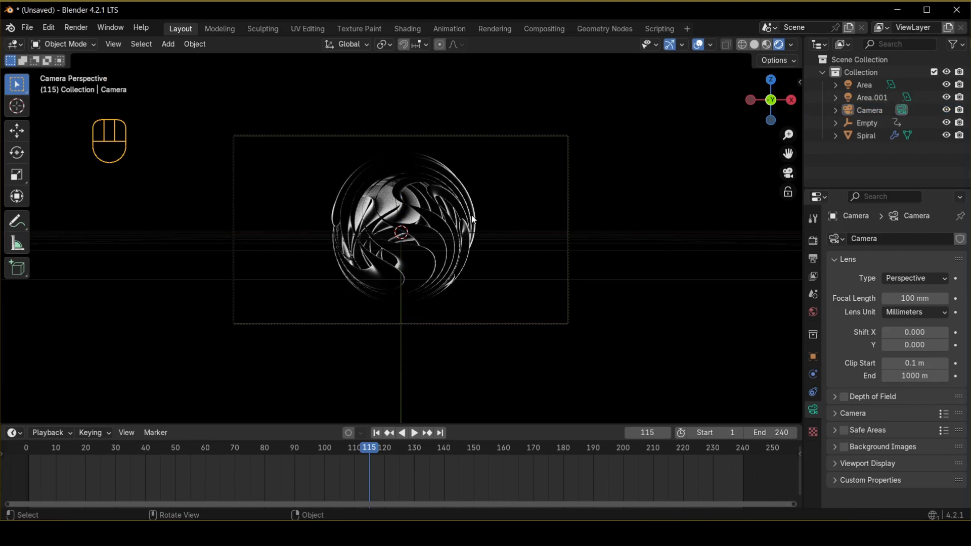
Switch to the Shading workspace and set the camera view to Rendered shading.
{"action": "left_click", "coordinate": [408, 29]}
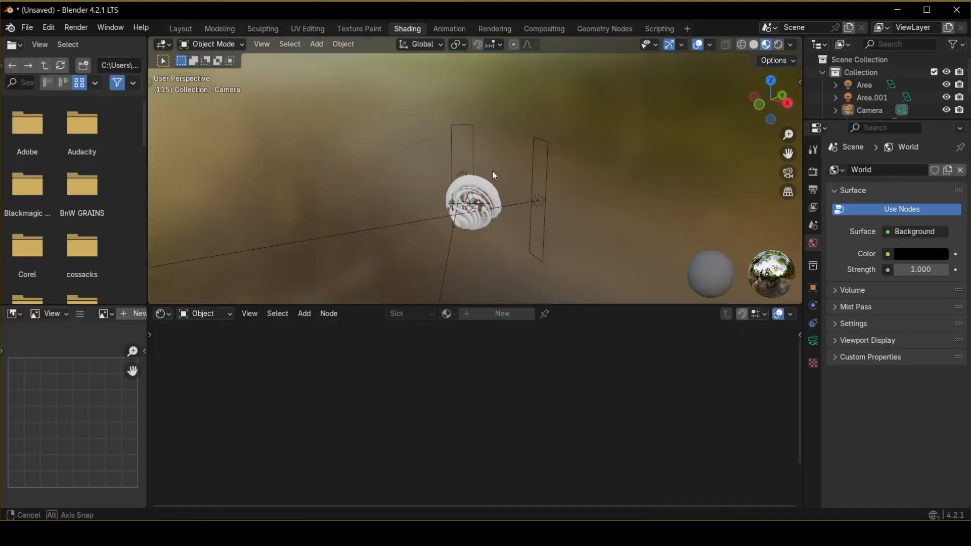
{"action": "key", "text": "KP_0"}
{"action": "key", "text": "z"}
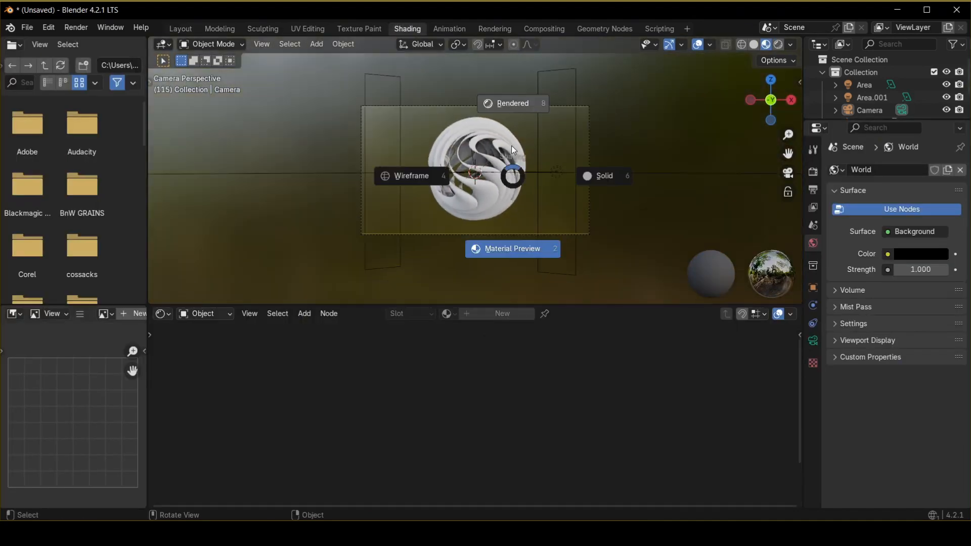
{"action": "left_click", "coordinate": [505, 112]}
Select the spiral and create a new material for it.
{"action": "left_click", "coordinate": [493, 181]}
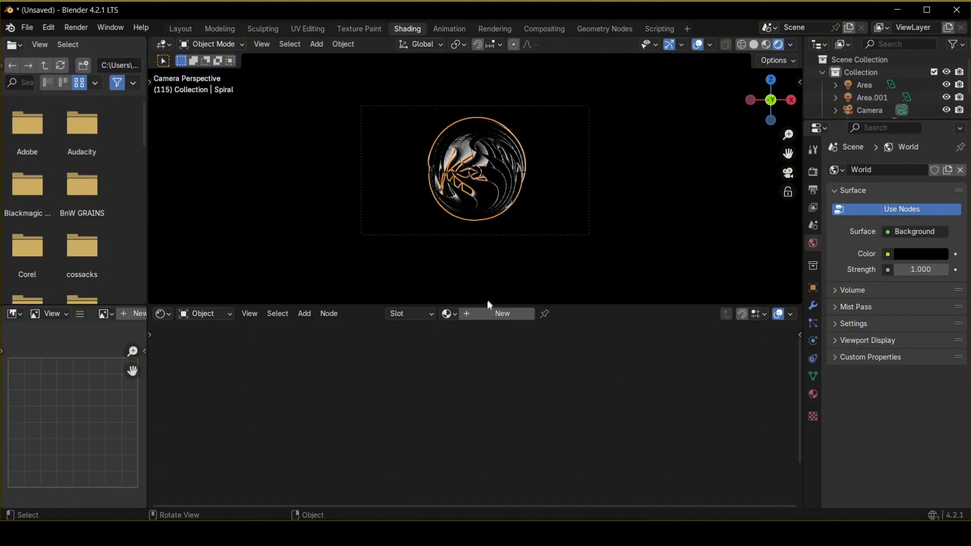
{"action": "left_click", "coordinate": [477, 314]}
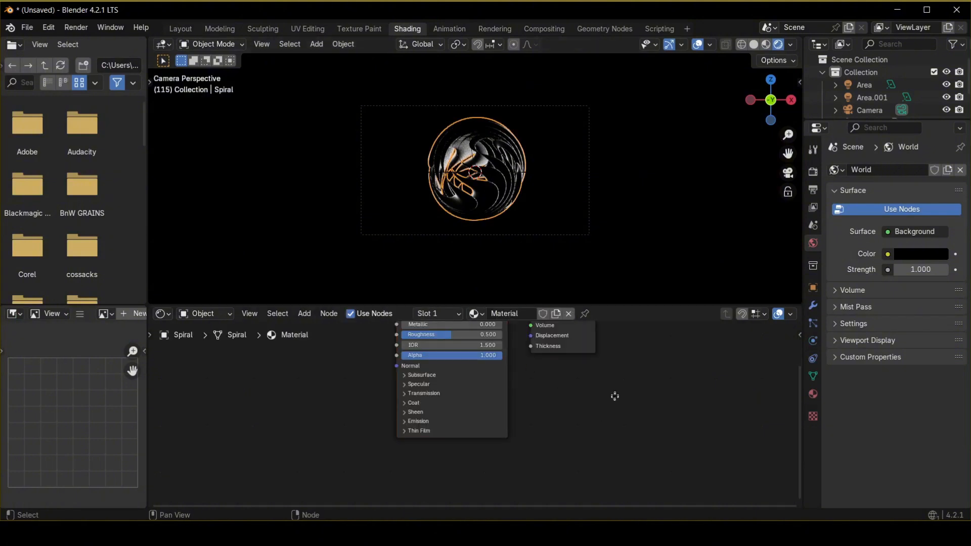
{"action": "middle_click_drag", "start_coordinate": [613, 394], "coordinate": [617, 438]}
In the material settings, set the render method to Blended and adjust the shadow options.
{"action": "left_click", "coordinate": [812, 172]}
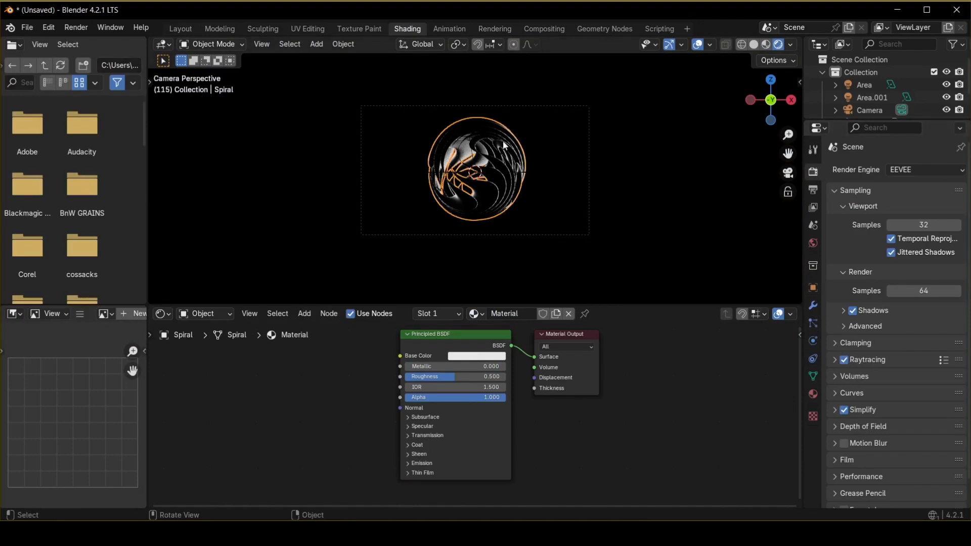
{"action": "left_click", "coordinate": [813, 394]}
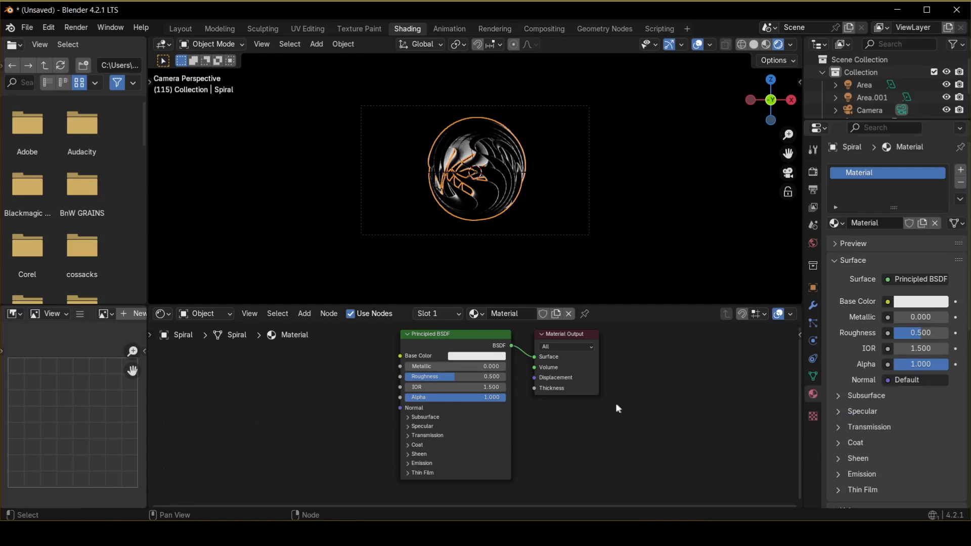
{"action": "scroll", "coordinate": [930, 419], "scroll_direction": "down", "scroll_amount": 9}
{"action": "scroll", "coordinate": [931, 417], "scroll_direction": "down", "scroll_amount": 5}
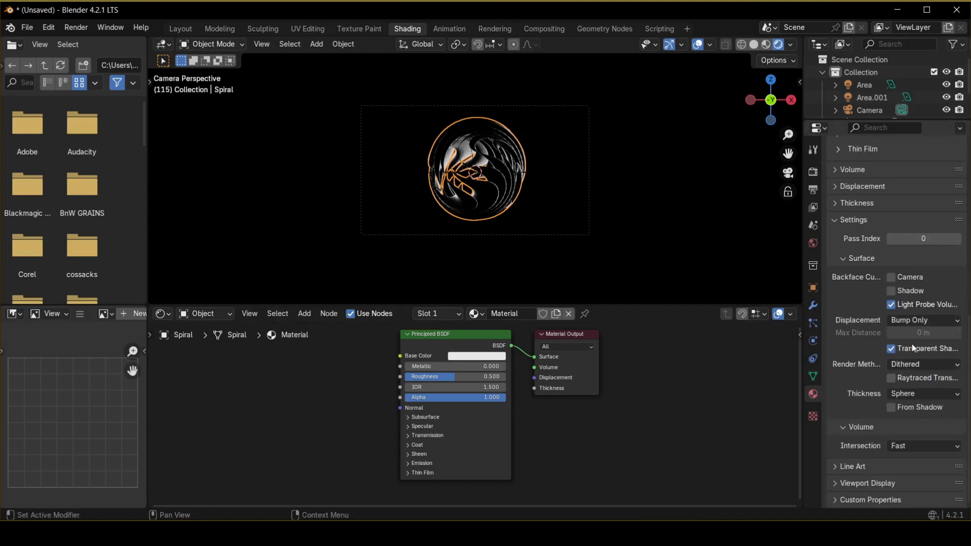
{"action": "left_click", "coordinate": [890, 379]}
{"action": "left_click", "coordinate": [892, 408]}
{"action": "left_click", "coordinate": [913, 364]}
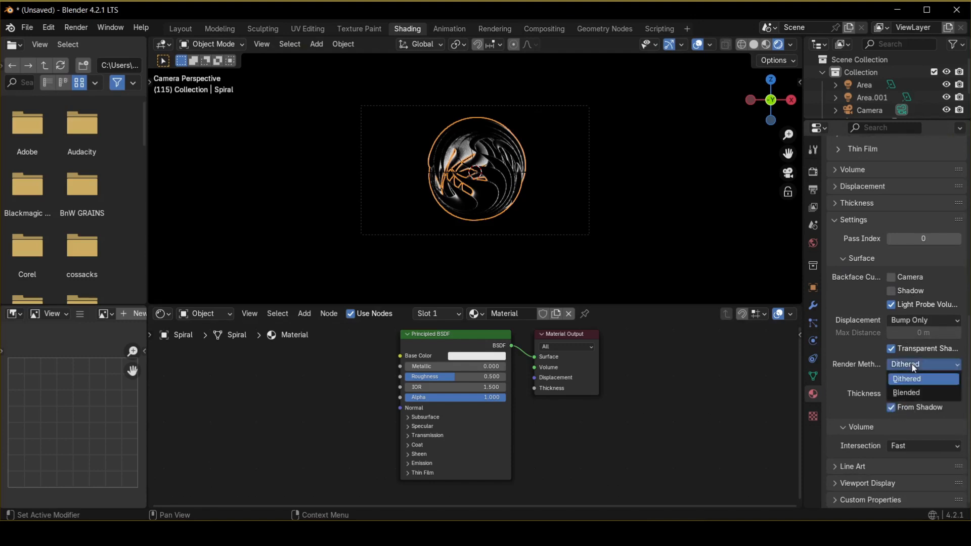
{"action": "left_click", "coordinate": [914, 393]}
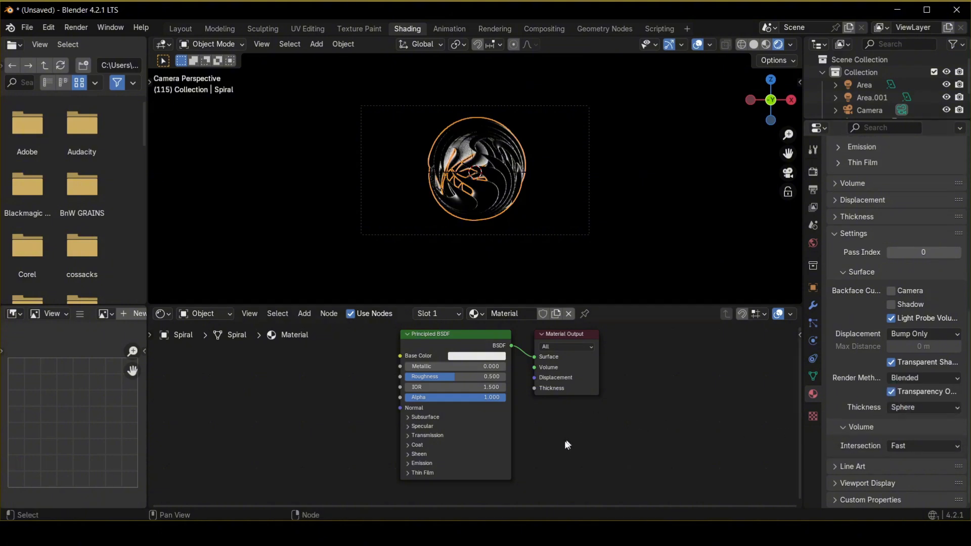
Set the Principled BSDF Transmission weight to 1 and its Alpha to 0.2.
{"action": "left_click", "coordinate": [408, 437]}
{"action": "left_click_drag", "start_coordinate": [420, 450], "coordinate": [506, 450]}
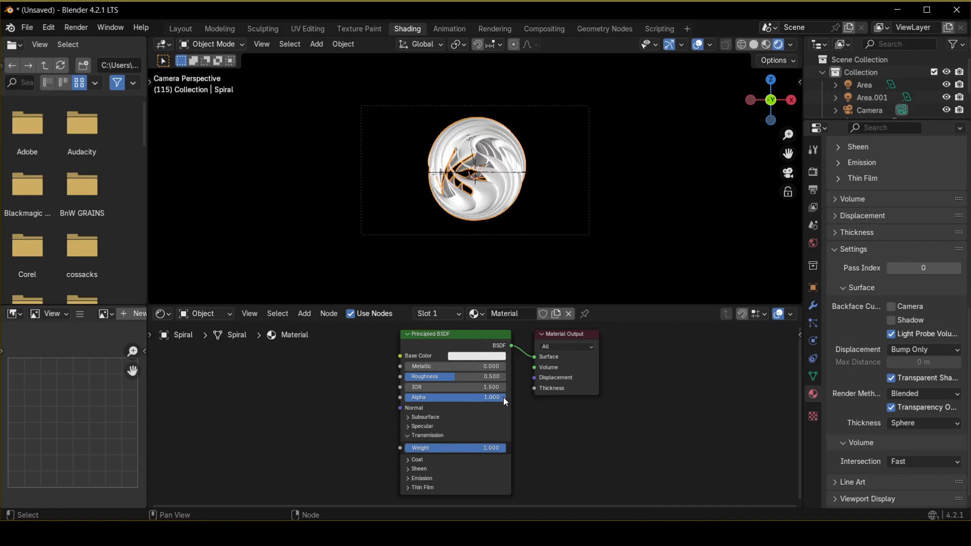
{"action": "left_click", "coordinate": [484, 398]}
{"action": "key", "text": "Return"}
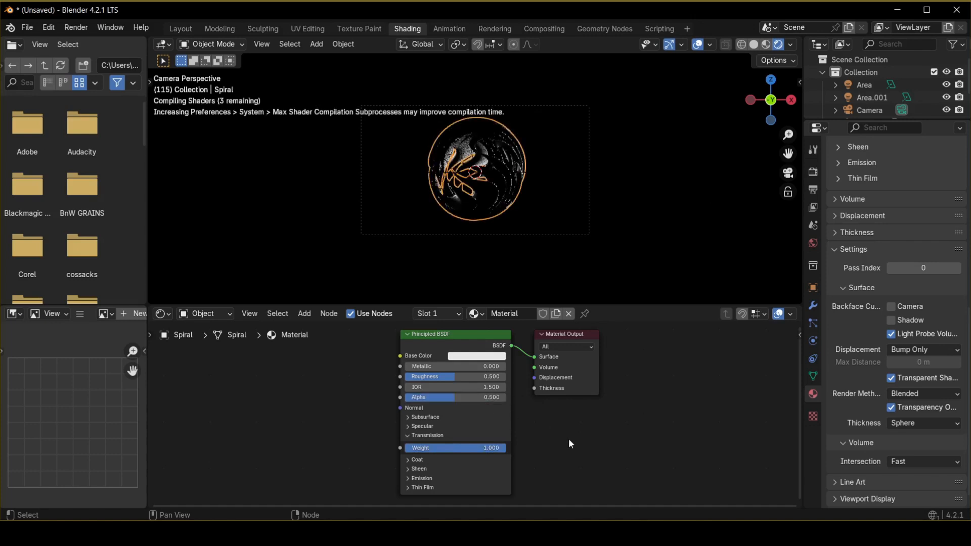
{"action": "scroll", "coordinate": [489, 256], "scroll_direction": "up", "scroll_amount": 3}
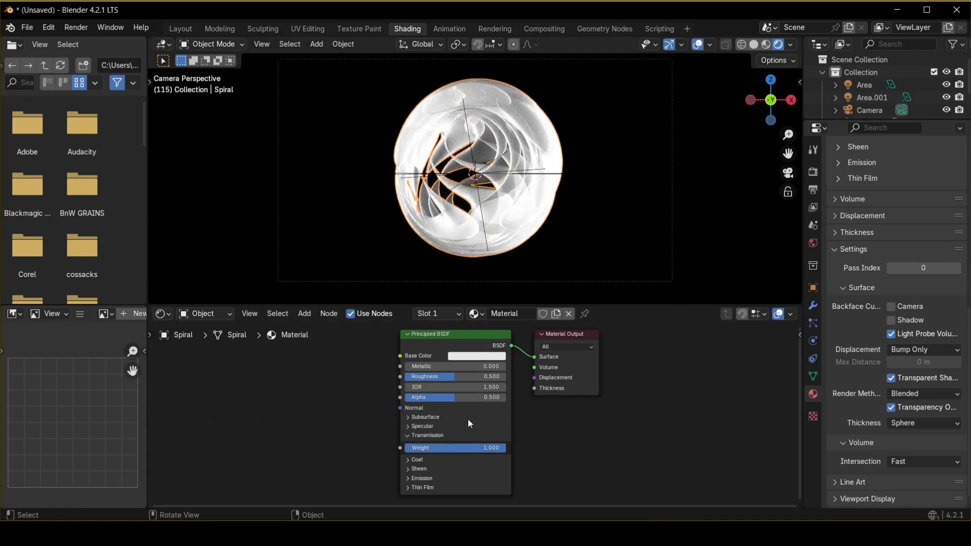
{"action": "left_click_drag", "start_coordinate": [448, 397], "coordinate": [439, 397]}
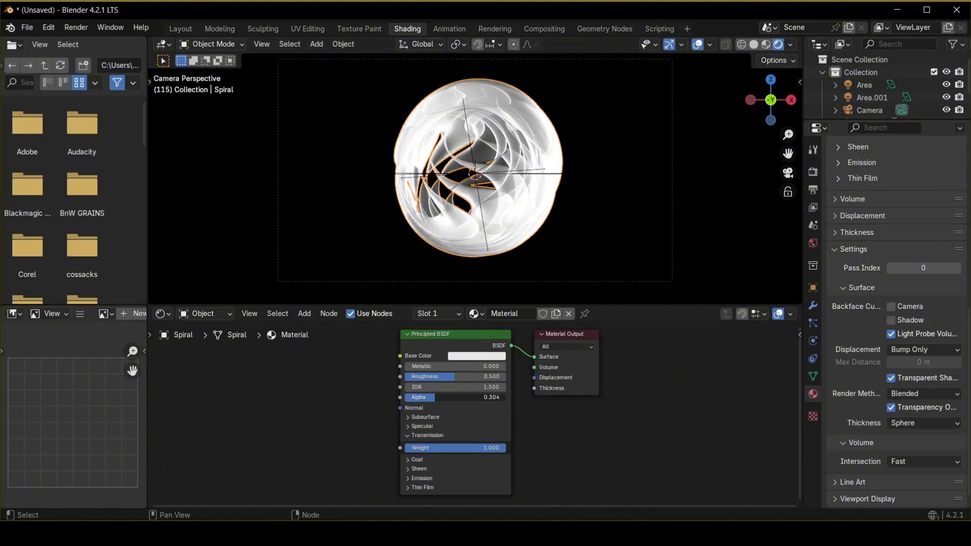
{"action": "left_click", "coordinate": [439, 398]}
{"action": "type", "text": "0.2"}
{"action": "key", "text": "Return"}
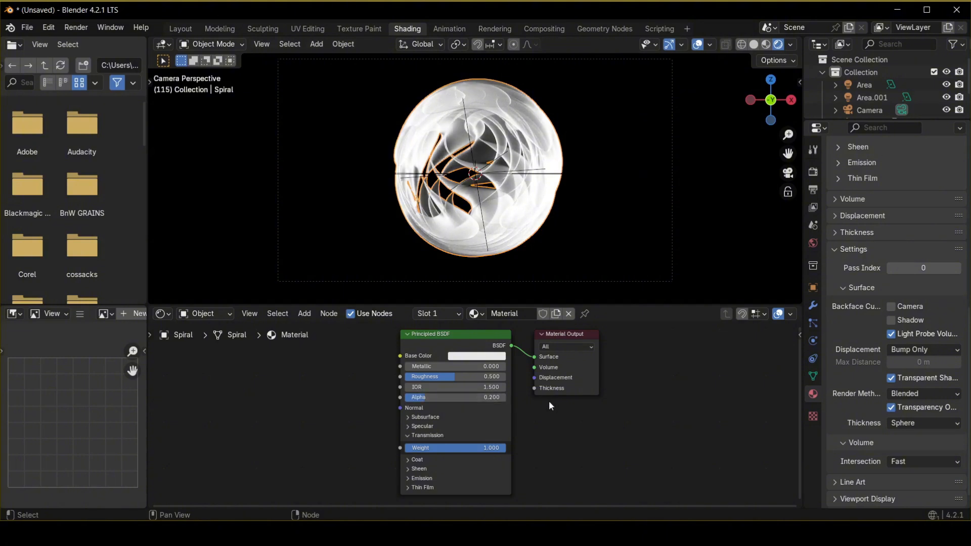
Add a Color Ramp node and connect its Color output to the Principled BSDF Base Color.
{"action": "scroll", "coordinate": [548, 401], "scroll_direction": "down", "scroll_amount": 2}
{"action": "left_click", "coordinate": [621, 157]}
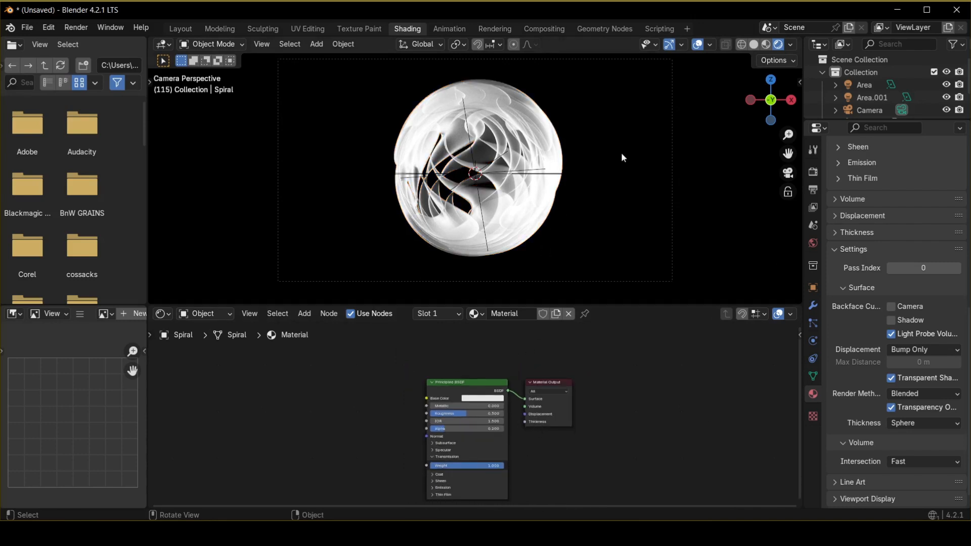
{"action": "key", "text": "shift+a"}
{"action": "left_click", "coordinate": [357, 363]}
{"action": "type", "text": "colo"}
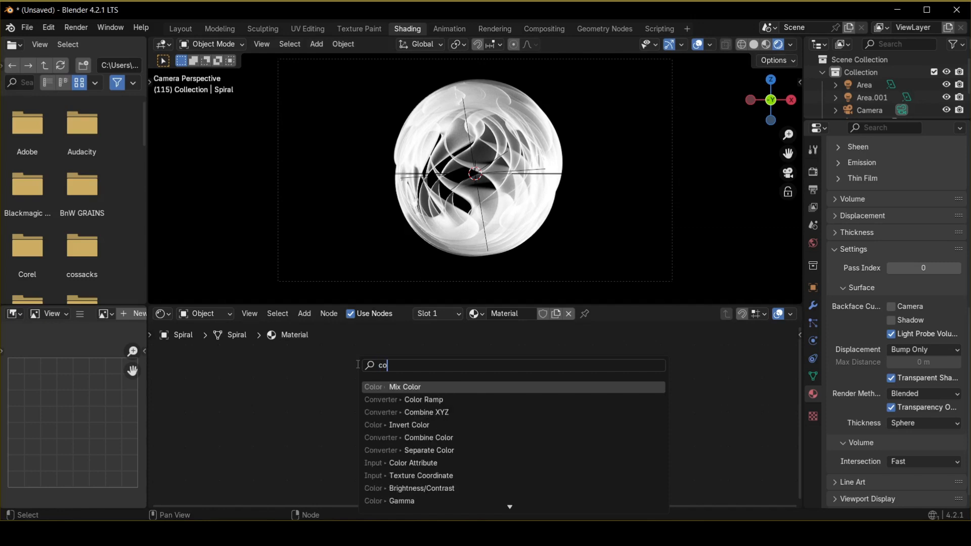
{"action": "left_click", "coordinate": [419, 399]}
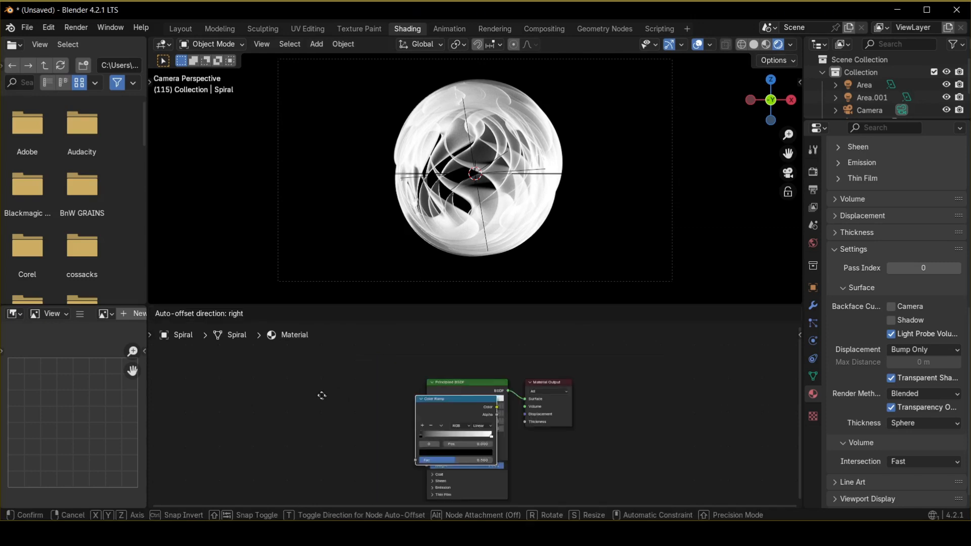
{"action": "left_click", "coordinate": [376, 401]}
{"action": "left_click_drag", "start_coordinate": [376, 401], "coordinate": [433, 398]}
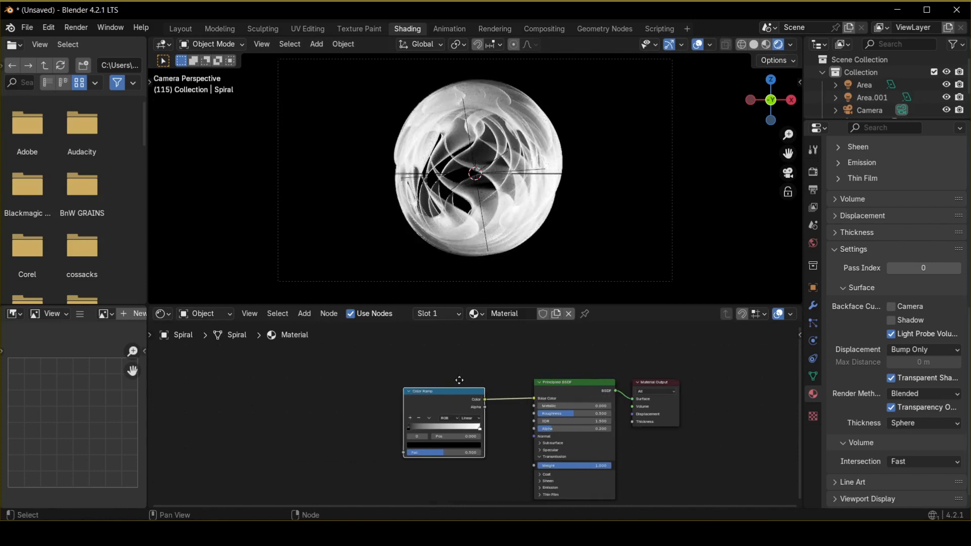
{"action": "middle_click_drag", "start_coordinate": [420, 380], "coordinate": [527, 381]}
Add a Gradient Texture node and connect its Fac output to the Color Ramp's Fac input.
{"action": "key", "text": "shift+a"}
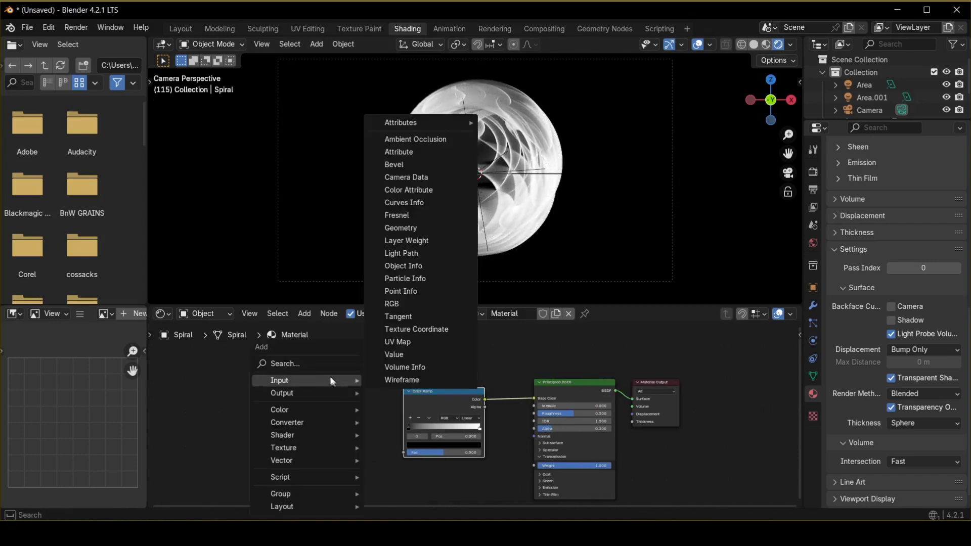
{"action": "left_click", "coordinate": [316, 366]}
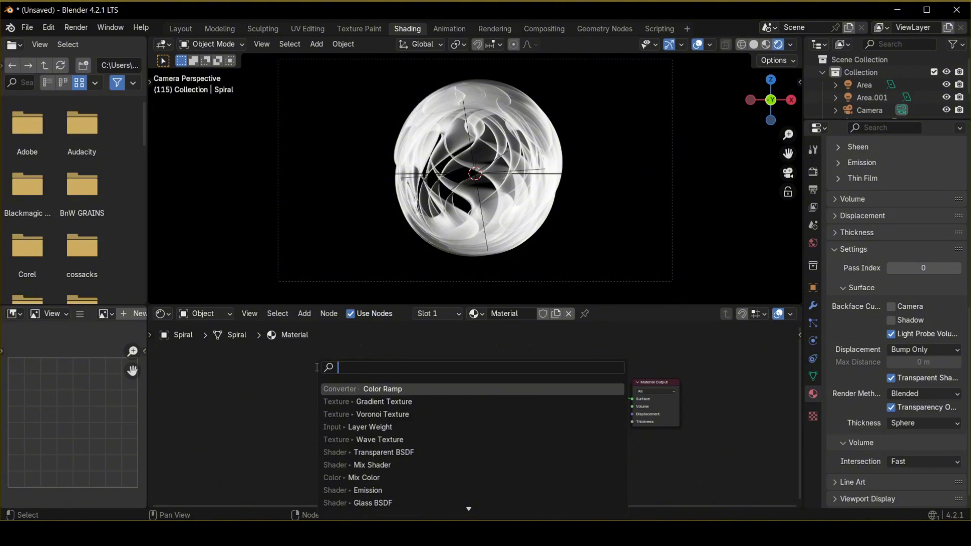
{"action": "type", "text": "grad"}
{"action": "key", "text": "Return"}
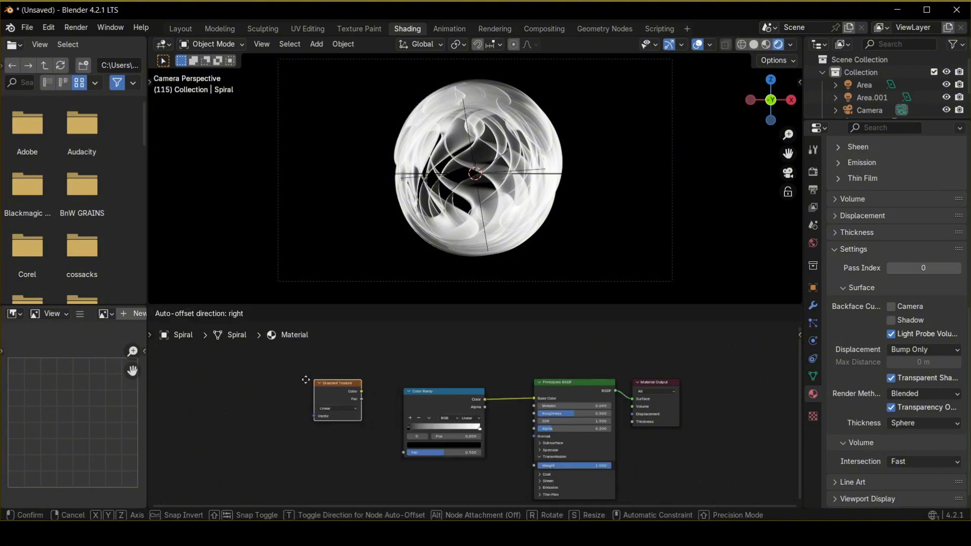
{"action": "left_click", "coordinate": [299, 380]}
{"action": "left_click_drag", "start_coordinate": [353, 391], "coordinate": [404, 452]}
Set the gradient type to Easing and add Texture Coordinate and Mapping nodes to it.
{"action": "left_click", "coordinate": [324, 409]}
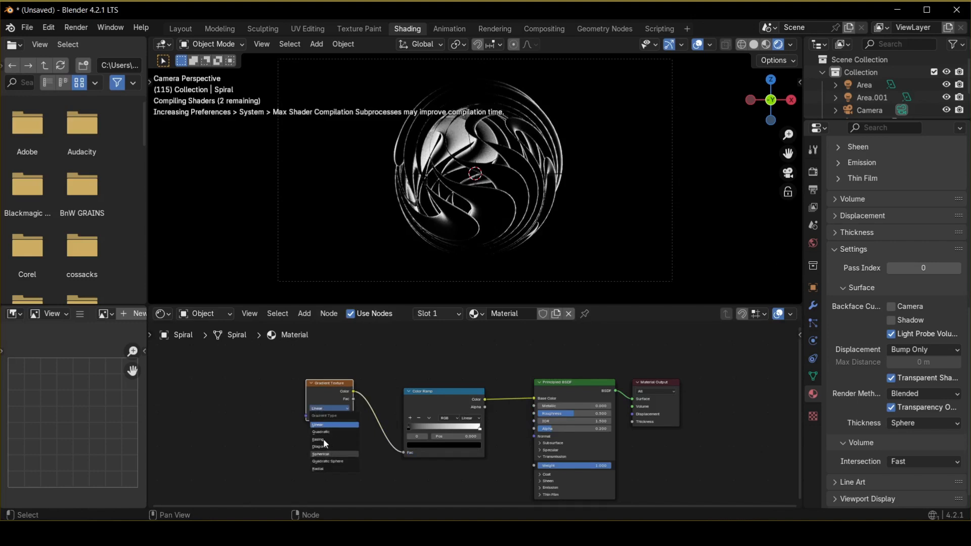
{"action": "left_click", "coordinate": [323, 439]}
{"action": "key", "text": "ctrl+t"}
{"action": "scroll", "coordinate": [265, 413], "scroll_direction": "up", "scroll_amount": 1}
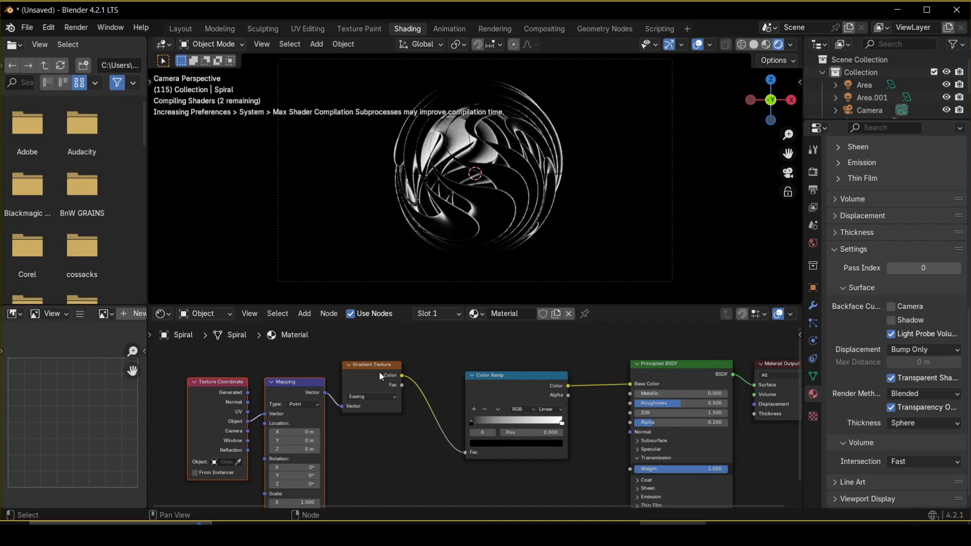
Set the Color Ramp's right color stop to blue.
{"action": "scroll", "coordinate": [346, 447], "scroll_direction": "up", "scroll_amount": 2}
{"action": "middle_click_drag", "start_coordinate": [500, 392], "coordinate": [431, 432]}
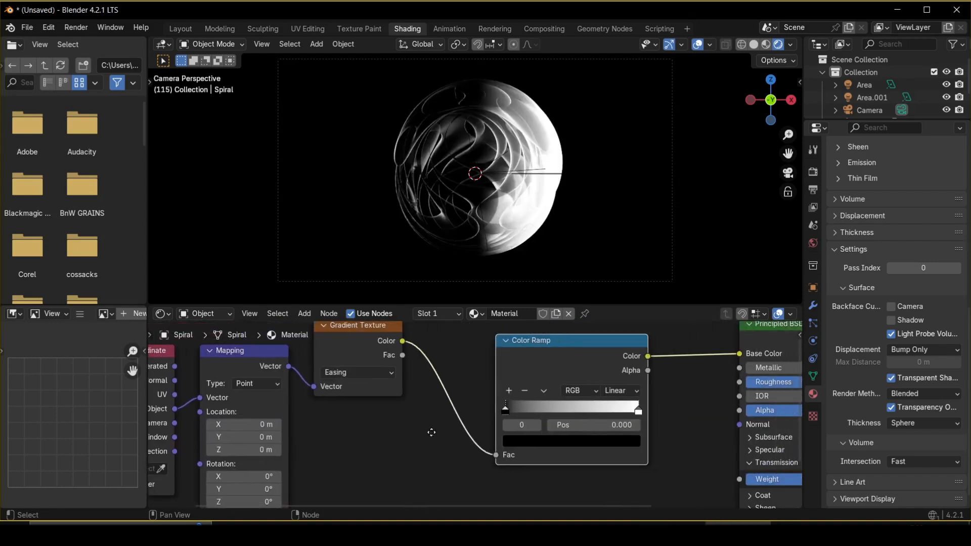
{"action": "scroll", "coordinate": [473, 417], "scroll_direction": "down", "scroll_amount": 1}
{"action": "left_click", "coordinate": [606, 412]}
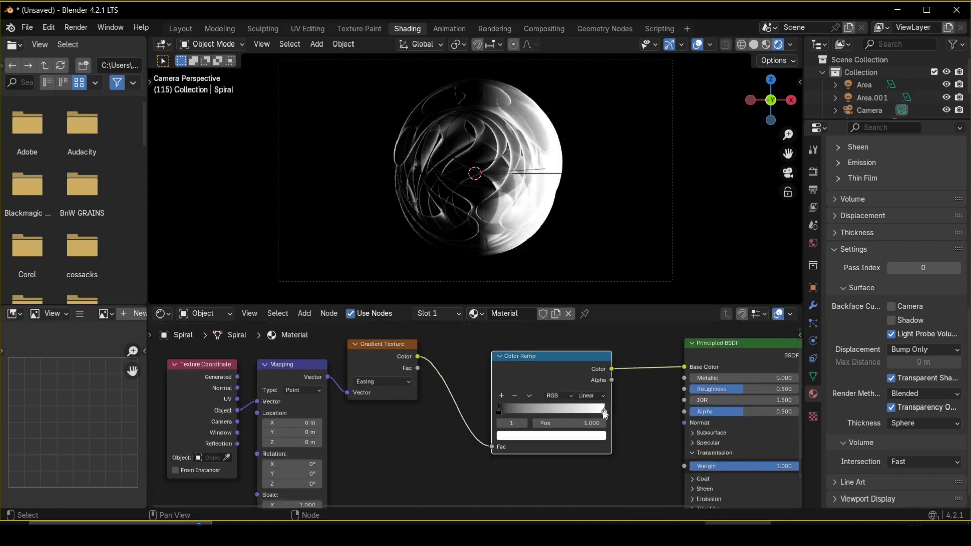
{"action": "left_click", "coordinate": [583, 438]}
{"action": "left_click_drag", "start_coordinate": [552, 319], "coordinate": [570, 286]}
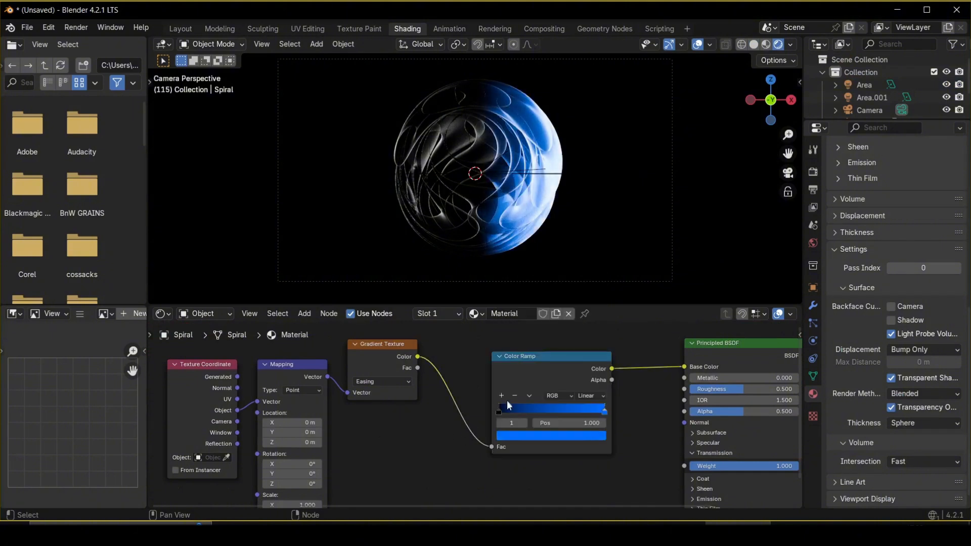
Set the Color Ramp's left color stop to a bright orange-red.
{"action": "left_click", "coordinate": [499, 409]}
{"action": "left_click", "coordinate": [517, 433]}
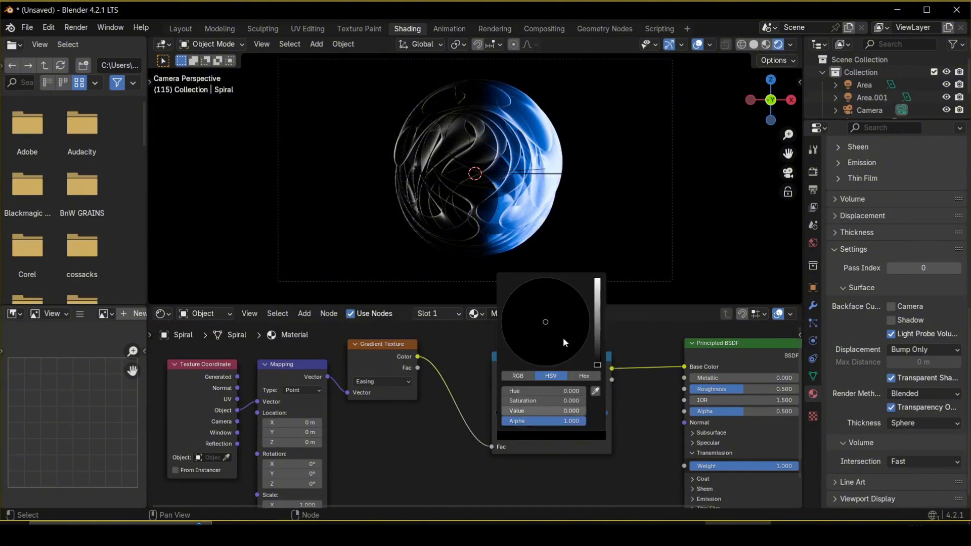
{"action": "left_click_drag", "start_coordinate": [556, 411], "coordinate": [569, 410]}
{"action": "left_click_drag", "start_coordinate": [597, 326], "coordinate": [597, 279]}
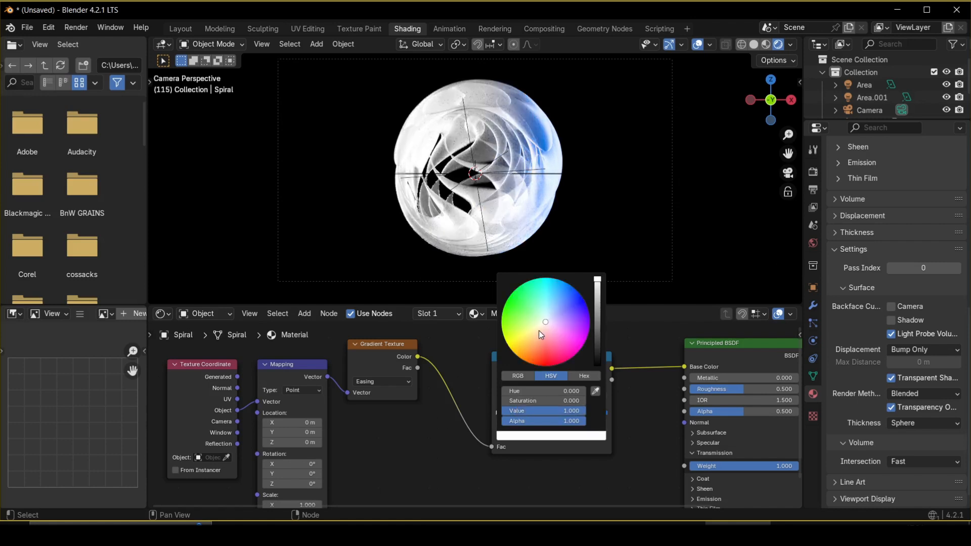
{"action": "mouse_move", "coordinate": [541, 332]}
{"action": "left_mouse_down"}
{"action": "mouse_move", "coordinate": [543, 366]}
{"action": "mouse_move", "coordinate": [532, 364]}
{"action": "left_mouse_up"}
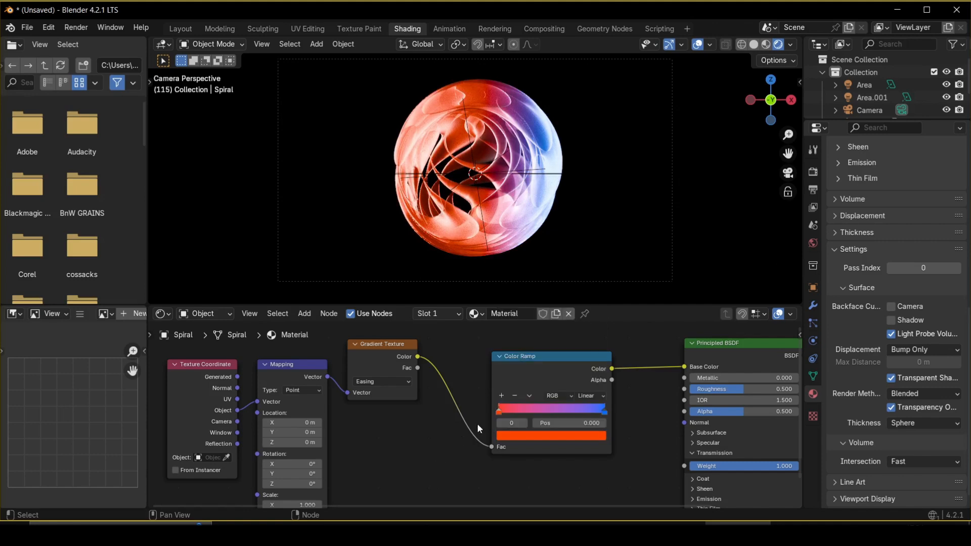
Add a green middle stop at position 0.5 to the Color Ramp and switch its interpolation to B-Spline.
{"action": "left_click", "coordinate": [501, 395]}
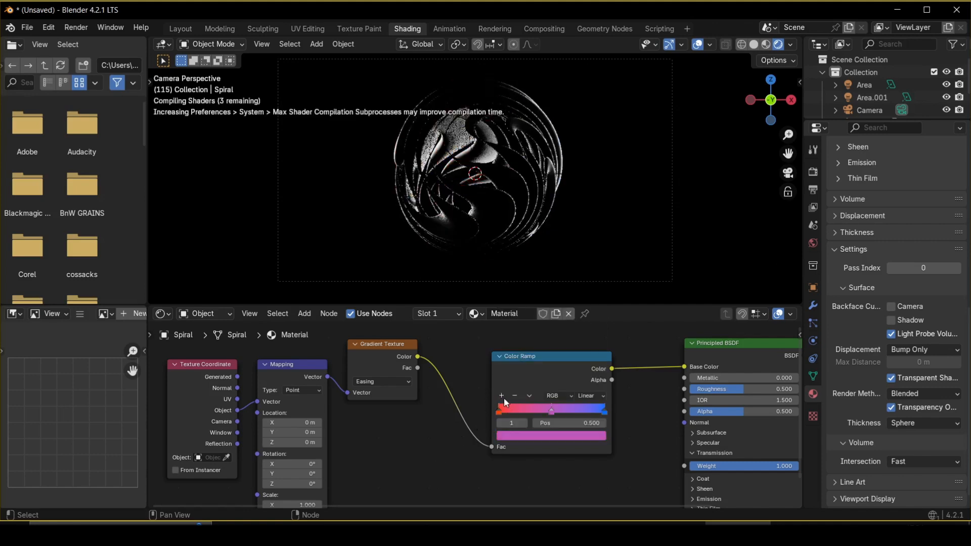
{"action": "left_click", "coordinate": [547, 435]}
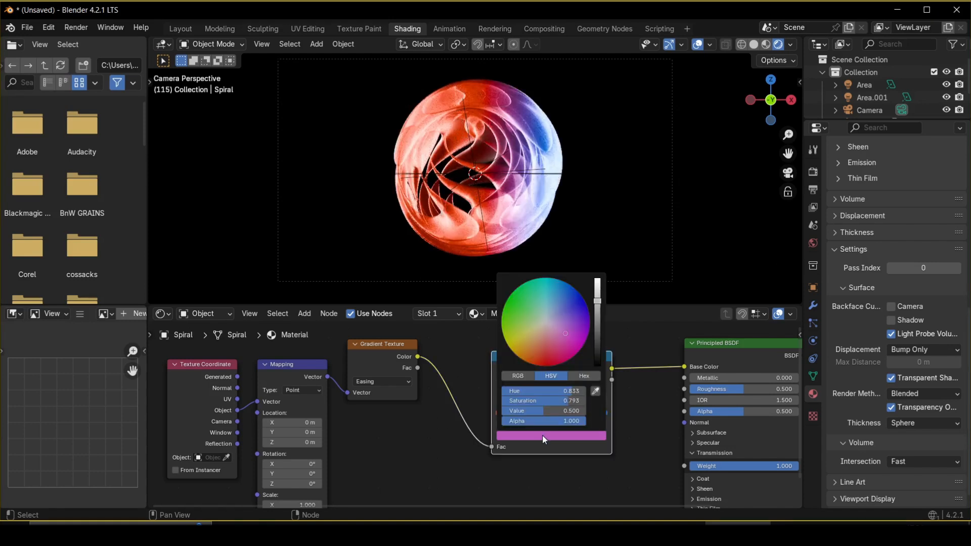
{"action": "left_click", "coordinate": [506, 301]}
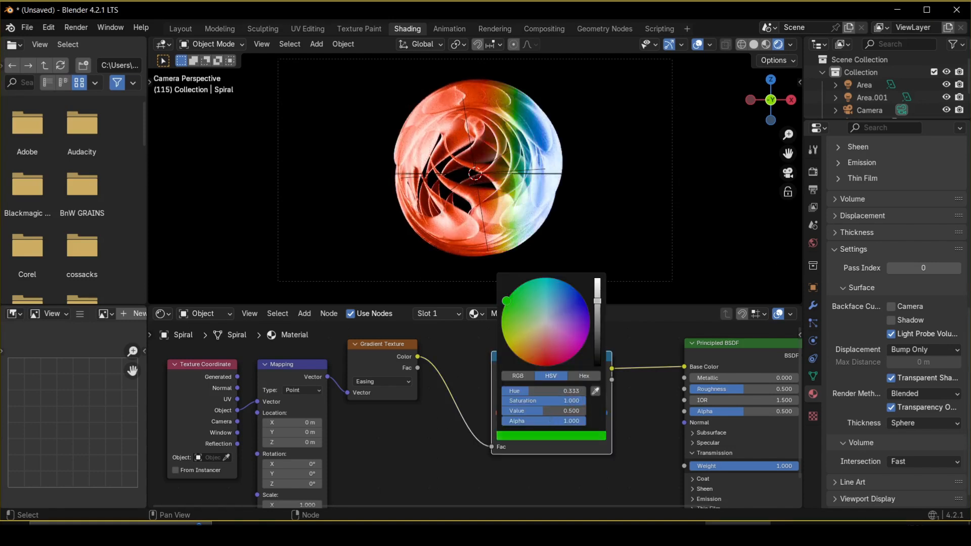
{"action": "left_click", "coordinate": [597, 288]}
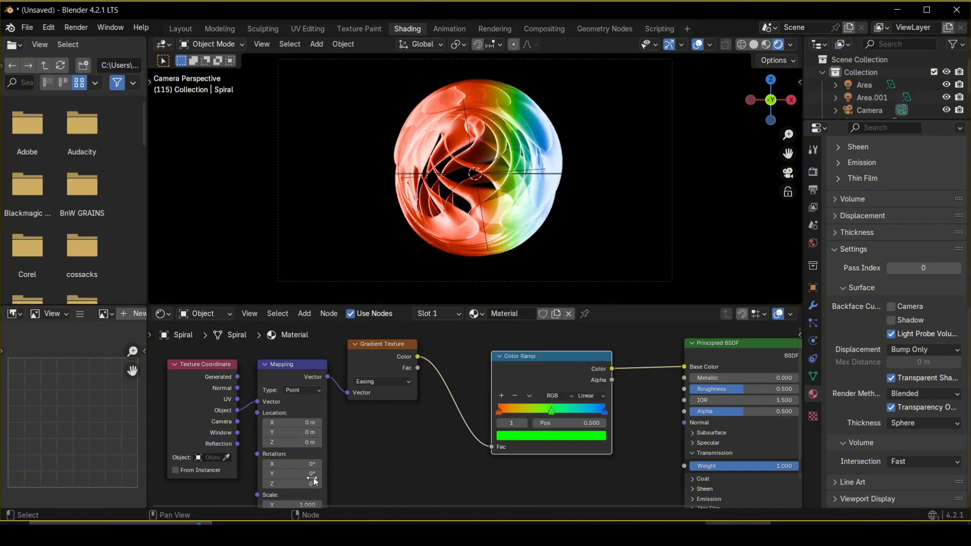
{"action": "left_click", "coordinate": [590, 395]}
{"action": "left_click", "coordinate": [597, 453]}
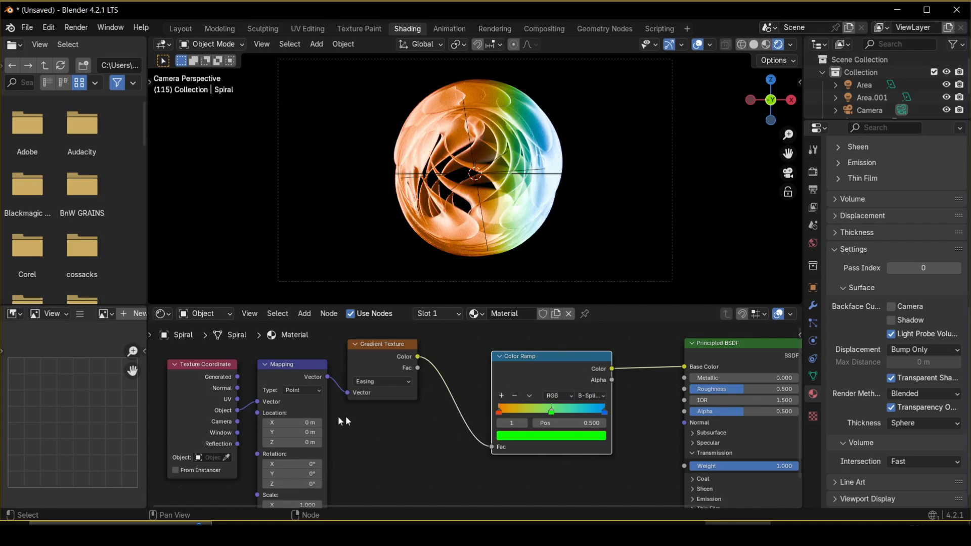
Set the Mapping node rotation to X 7.8°, Y -24.8° and Z 142°.
{"action": "middle_click_drag", "start_coordinate": [391, 483], "coordinate": [394, 442]}
{"action": "left_click_drag", "start_coordinate": [305, 446], "coordinate": [357, 446]}
{"action": "left_click_drag", "start_coordinate": [284, 445], "coordinate": [357, 446]}
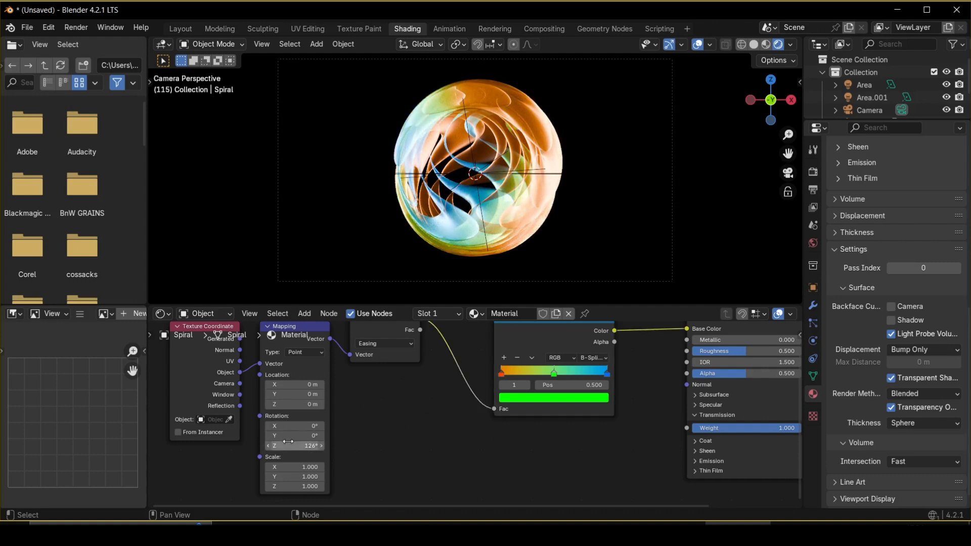
{"action": "left_click_drag", "start_coordinate": [287, 445], "coordinate": [304, 446]}
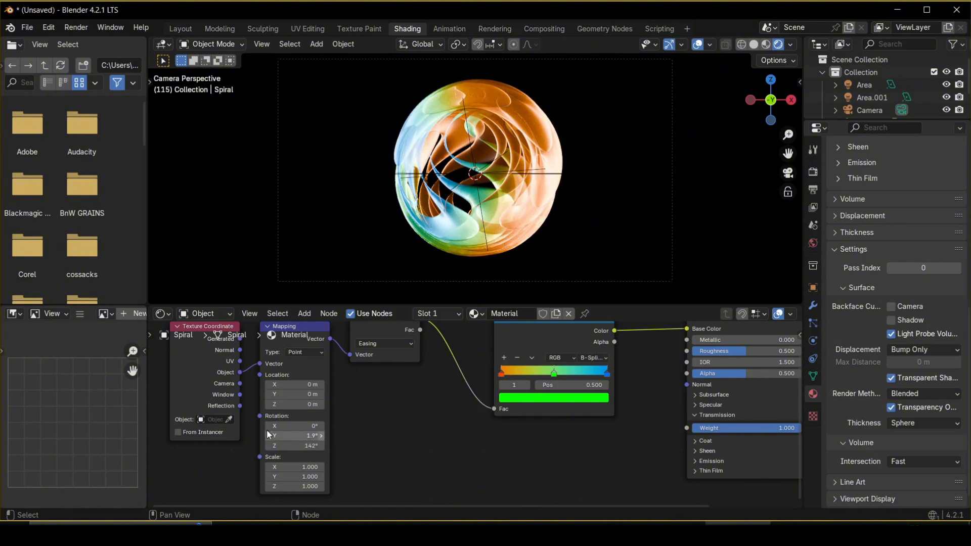
{"action": "mouse_move", "coordinate": [304, 435]}
{"action": "left_mouse_down"}
{"action": "mouse_move", "coordinate": [289, 435]}
{"action": "mouse_move", "coordinate": [306, 426]}
{"action": "left_mouse_up"}
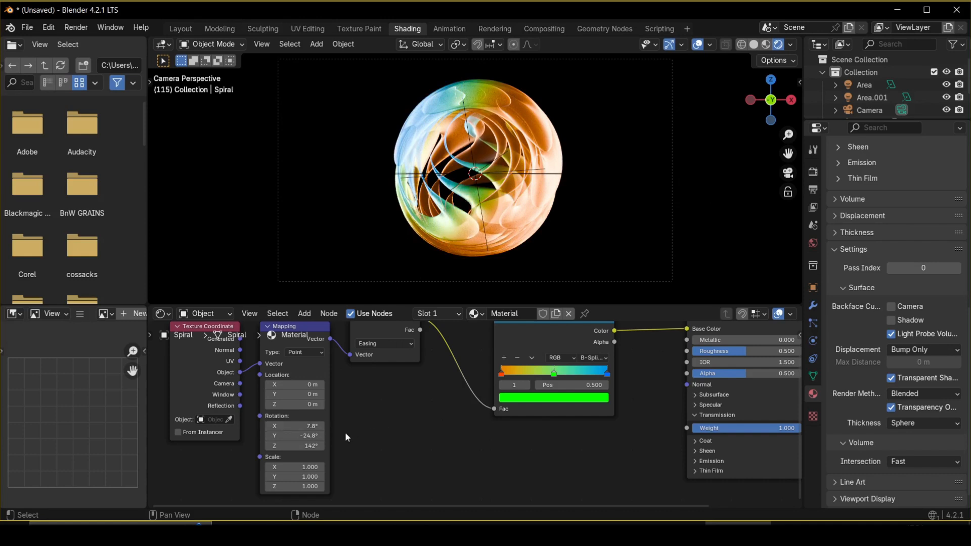
Rearrange the Color Ramp stops, moving the orange stop toward the middle and the green stop to about 0.038.
{"action": "left_click", "coordinate": [516, 372]}
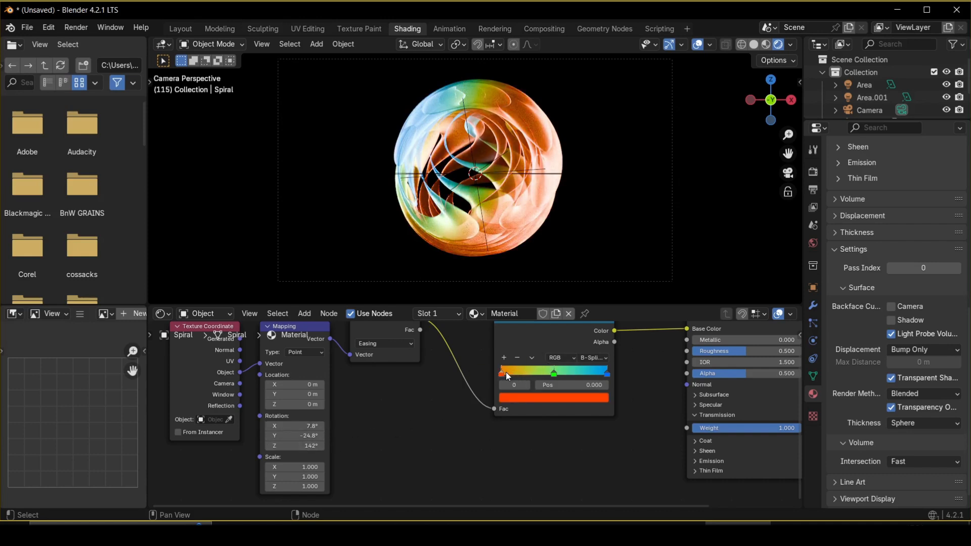
{"action": "left_click_drag", "start_coordinate": [506, 372], "coordinate": [556, 374]}
{"action": "left_click", "coordinate": [564, 373]}
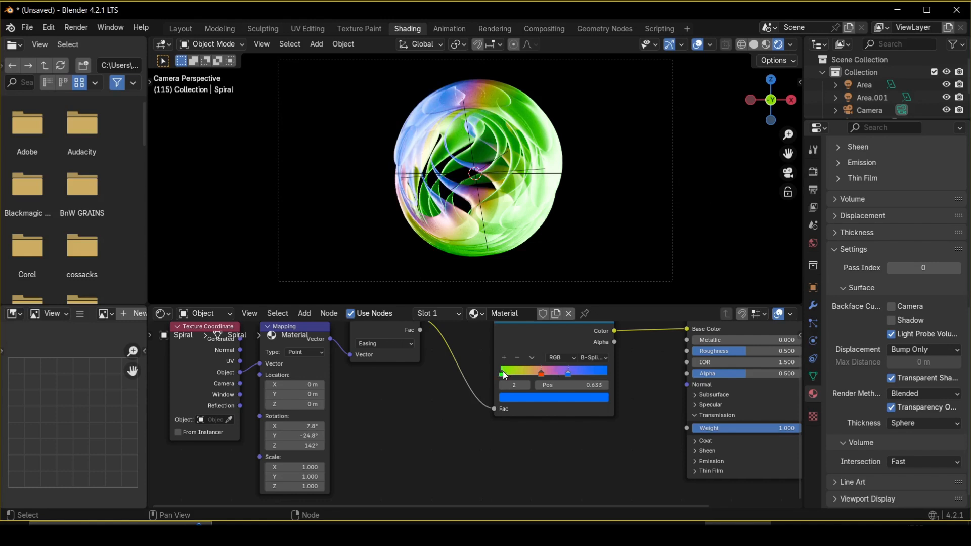
{"action": "mouse_move", "coordinate": [505, 373]}
{"action": "left_mouse_down"}
{"action": "mouse_move", "coordinate": [514, 373]}
{"action": "mouse_move", "coordinate": [506, 373]}
{"action": "left_mouse_up"}
Set the Subdivision Surface modifier's viewport levels to 1.
{"action": "scroll", "coordinate": [621, 241], "scroll_direction": "down", "scroll_amount": 3}
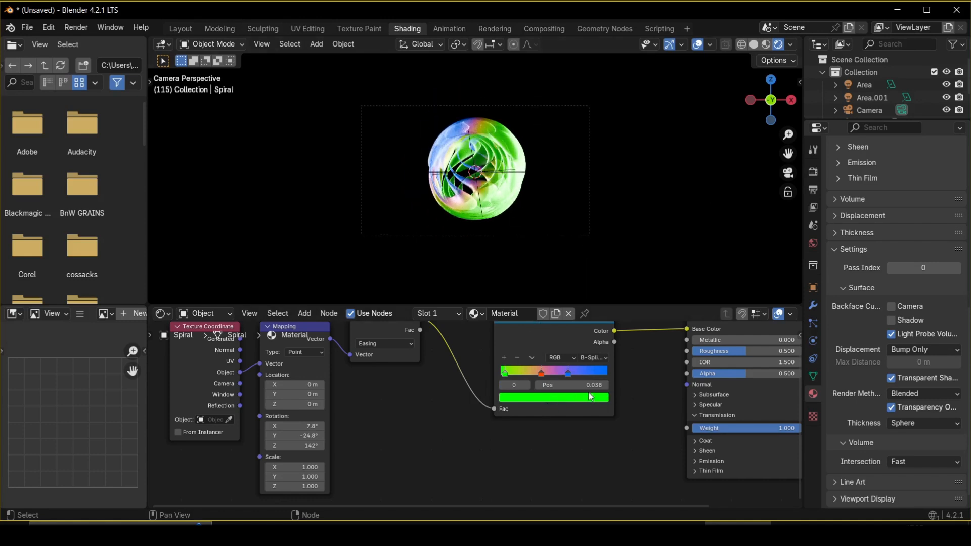
{"action": "scroll", "coordinate": [541, 441], "scroll_direction": "down", "scroll_amount": 1}
{"action": "mouse_move", "coordinate": [542, 441]}
{"action": "middle_mouse_down"}
{"action": "mouse_move", "coordinate": [505, 459]}
{"action": "mouse_move", "coordinate": [449, 460]}
{"action": "mouse_move", "coordinate": [540, 457]}
{"action": "middle_mouse_up"}
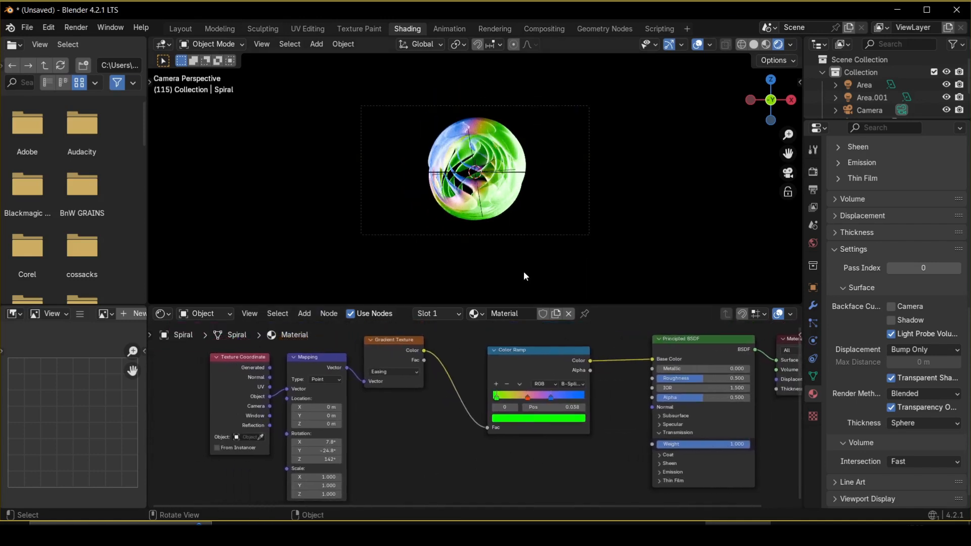
{"action": "scroll", "coordinate": [523, 268], "scroll_direction": "up", "scroll_amount": 2}
{"action": "left_click", "coordinate": [812, 304]}
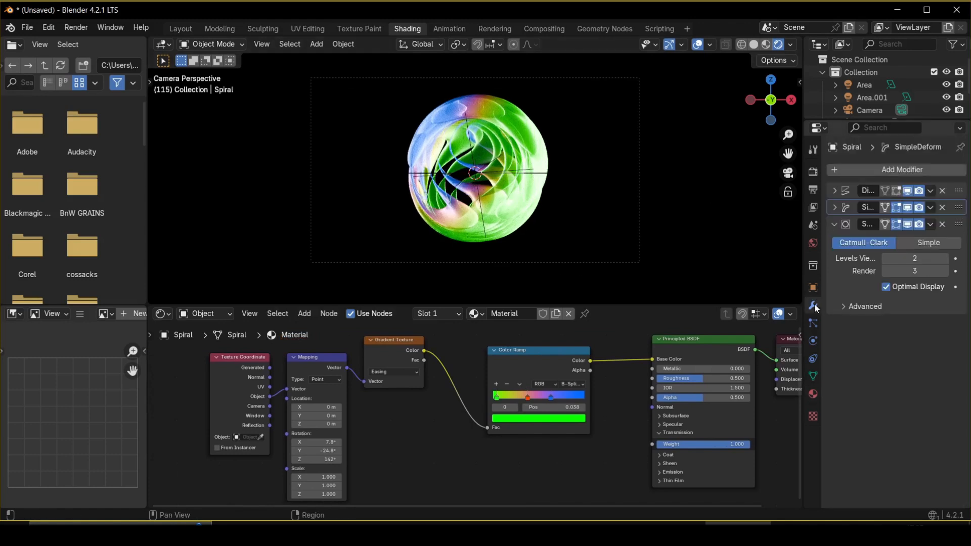
{"action": "double_click", "coordinate": [914, 259]}
{"action": "type", "text": "1"}
{"action": "key", "text": "Return"}
{"action": "scroll", "coordinate": [500, 190], "scroll_direction": "up", "scroll_amount": 3}
{"action": "scroll", "coordinate": [538, 161], "scroll_direction": "down", "scroll_amount": 4}
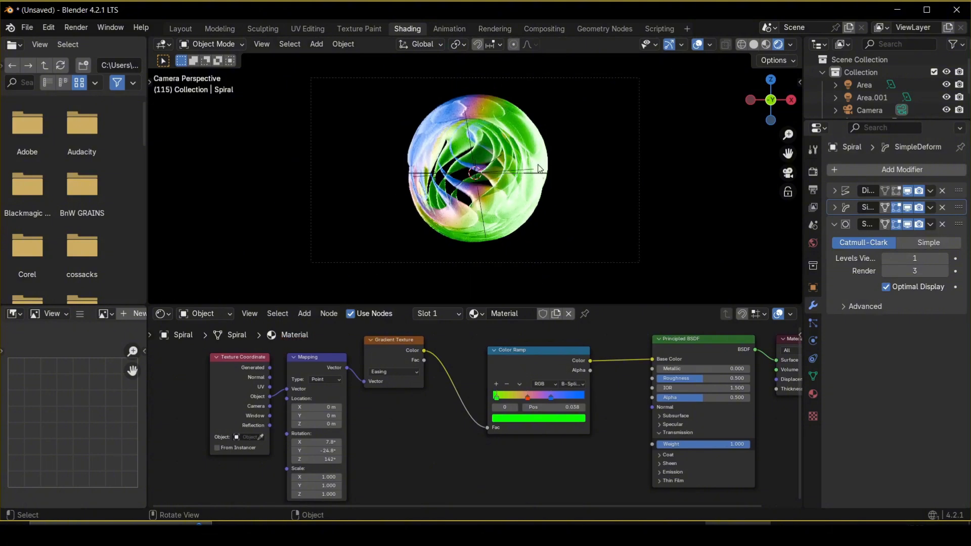
Set the render output path to /tmp\glass animation.
{"action": "left_click", "coordinate": [813, 187]}
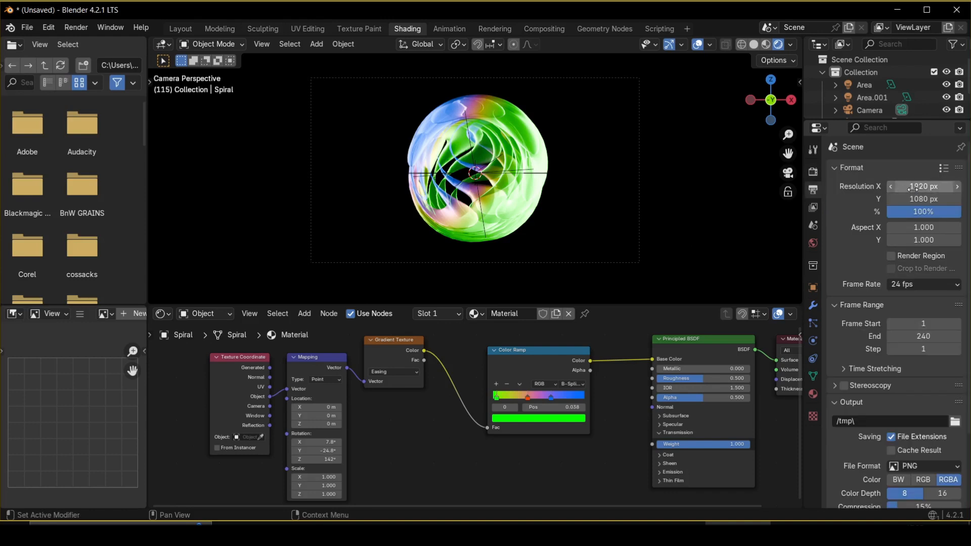
{"action": "scroll", "coordinate": [914, 357], "scroll_direction": "down", "scroll_amount": 2}
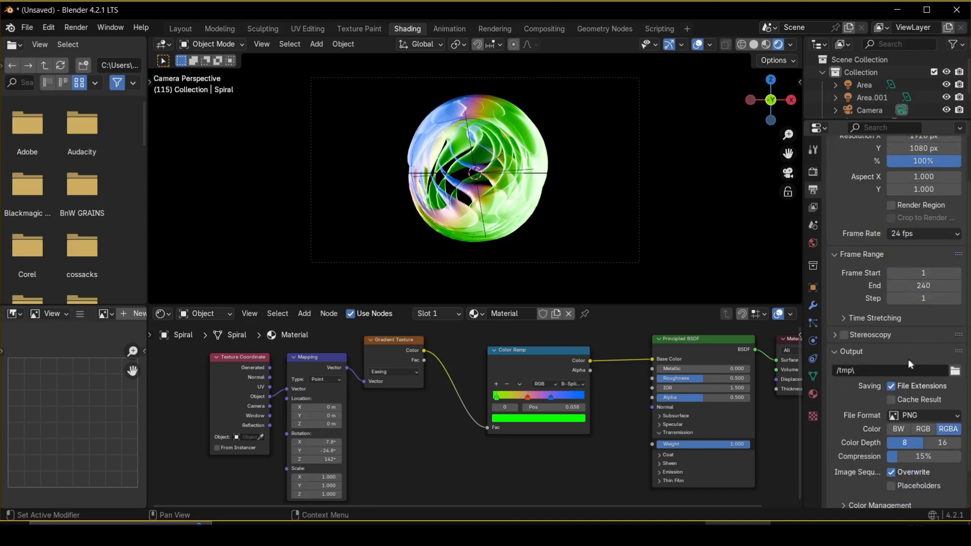
{"action": "left_click", "coordinate": [879, 369]}
{"action": "left_click", "coordinate": [881, 368]}
{"action": "type", "text": "glass animation"}
Set the output file format to FFmpeg Video with an MPEG-4 container.
{"action": "left_click", "coordinate": [924, 417]}
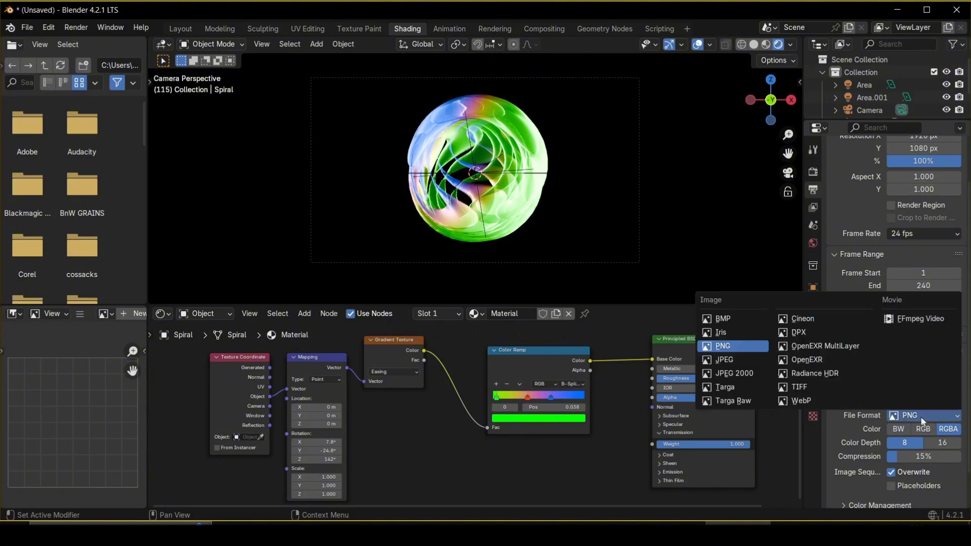
{"action": "left_click", "coordinate": [920, 318]}
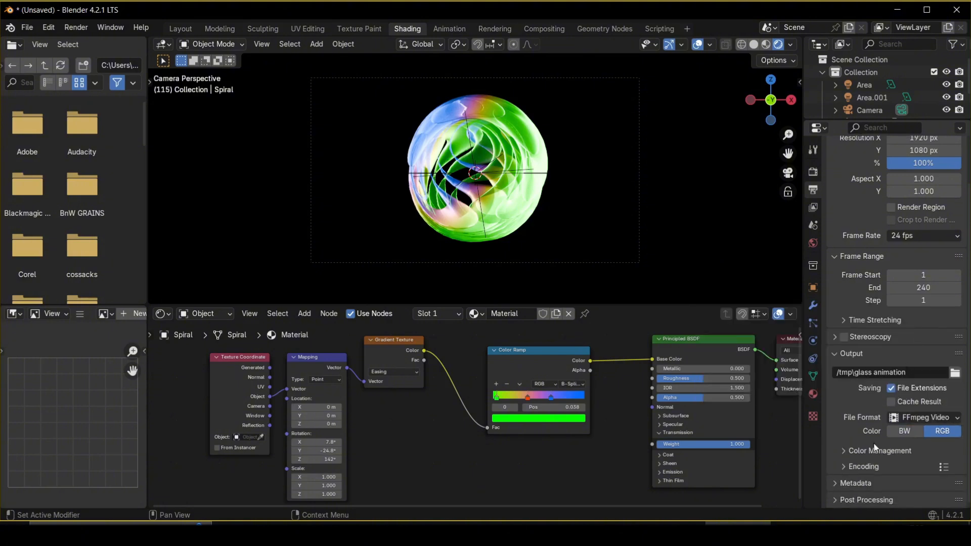
{"action": "scroll", "coordinate": [874, 457], "scroll_direction": "down", "scroll_amount": 2}
{"action": "scroll", "coordinate": [877, 455], "scroll_direction": "down", "scroll_amount": 2}
{"action": "left_click", "coordinate": [921, 410]}
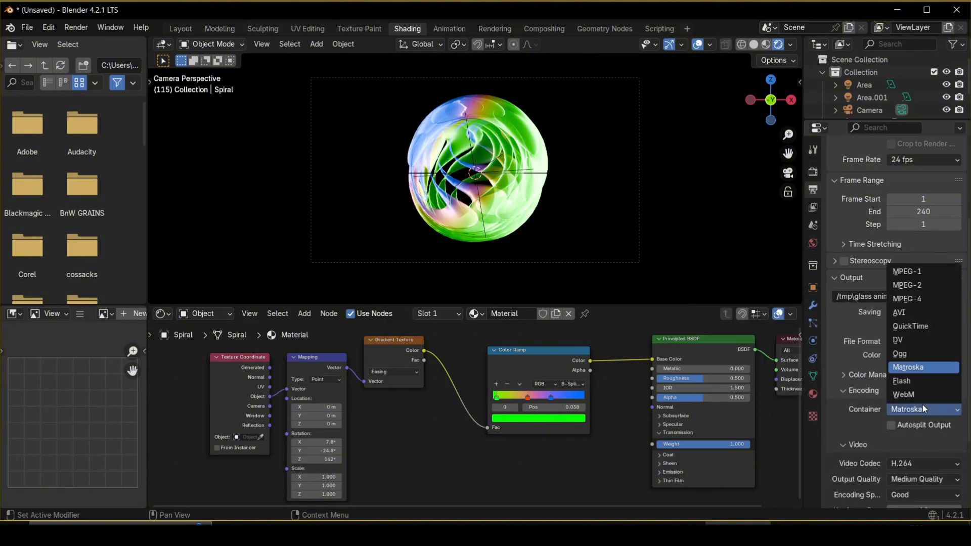
{"action": "left_click", "coordinate": [912, 299]}
Set the video output quality to High Quality and render the animation.
{"action": "scroll", "coordinate": [894, 390], "scroll_direction": "down", "scroll_amount": 2}
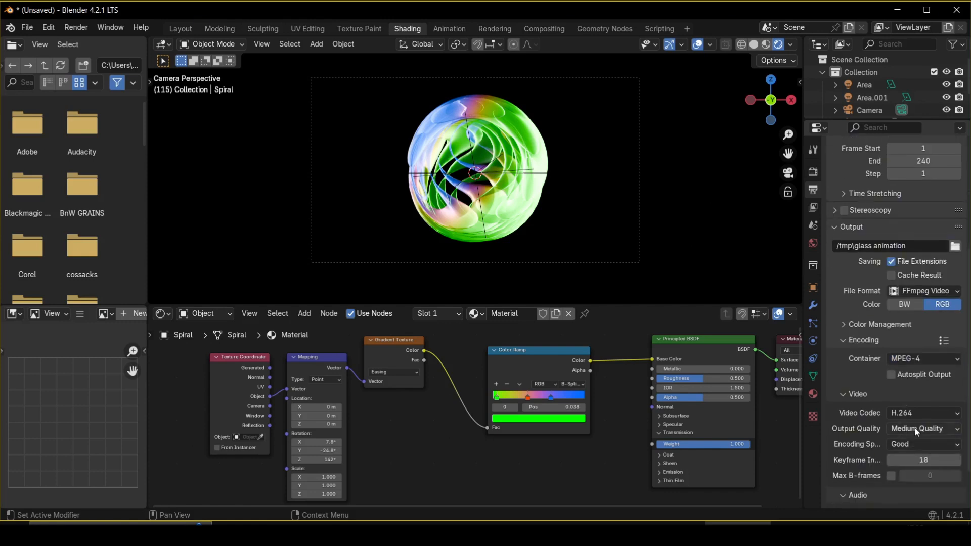
{"action": "left_click", "coordinate": [902, 427]}
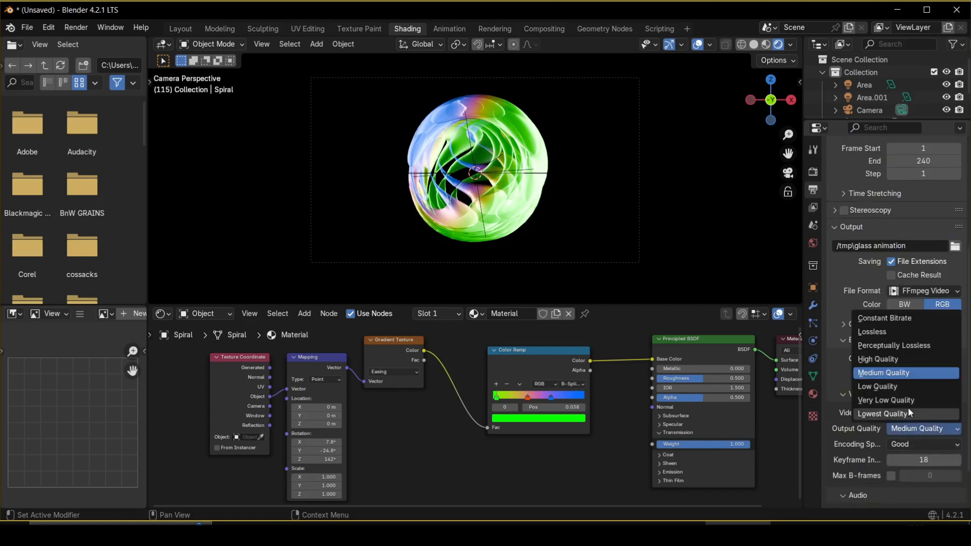
{"action": "left_click", "coordinate": [878, 360]}
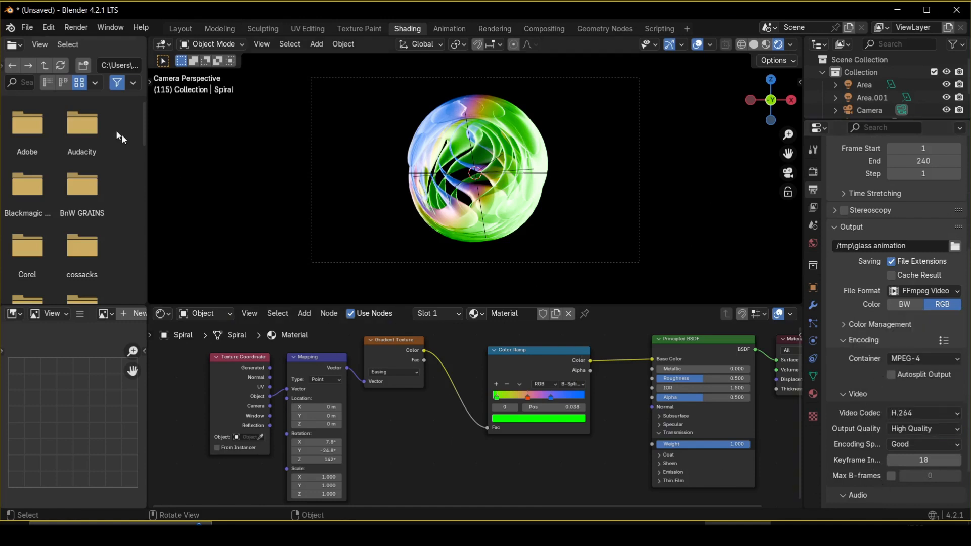
{"action": "left_click", "coordinate": [74, 29]}
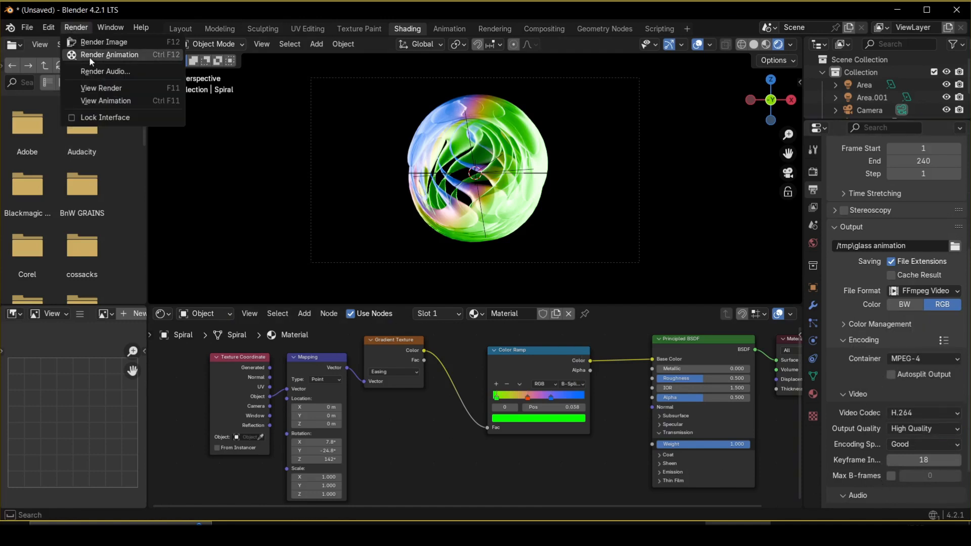
{"action": "left_click", "coordinate": [123, 55]}
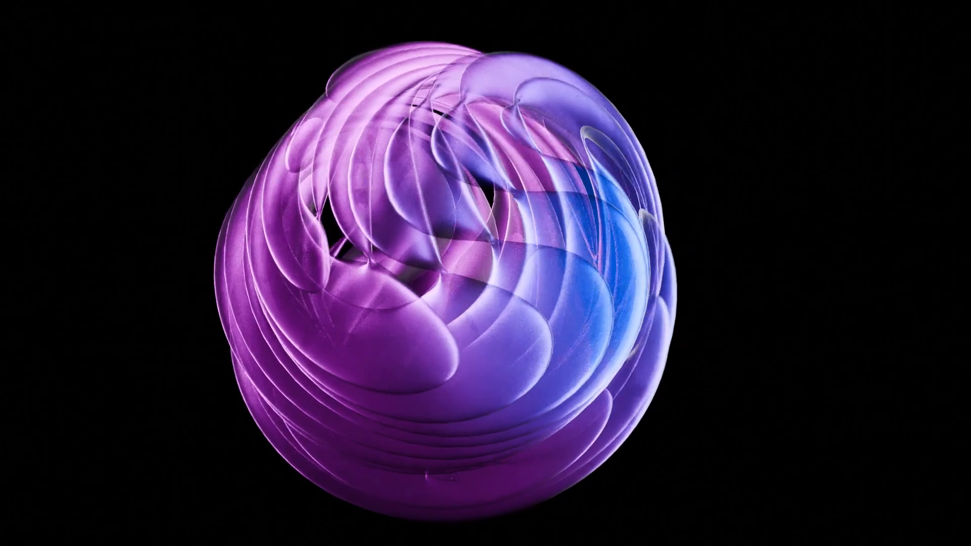